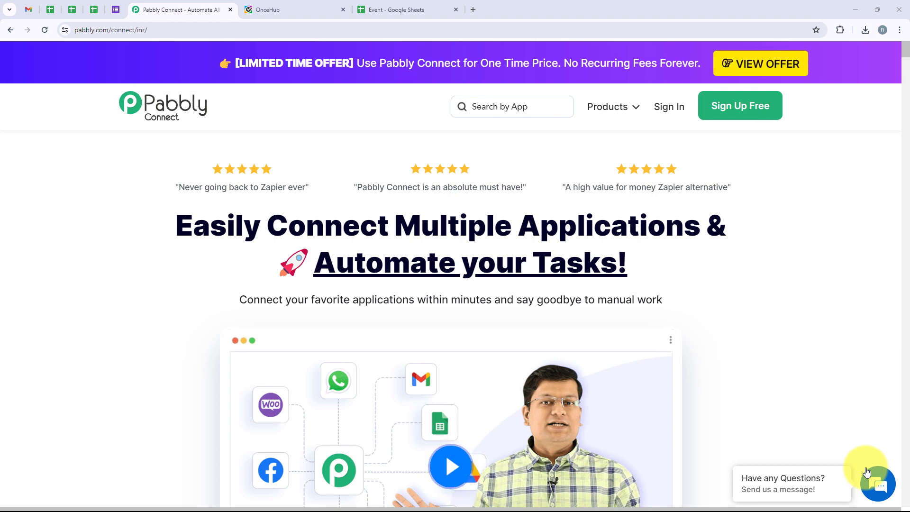
Glance at the OnceHub booking page setup and Event spreadsheet tabs, then return to Pabbly
click(332, 7)
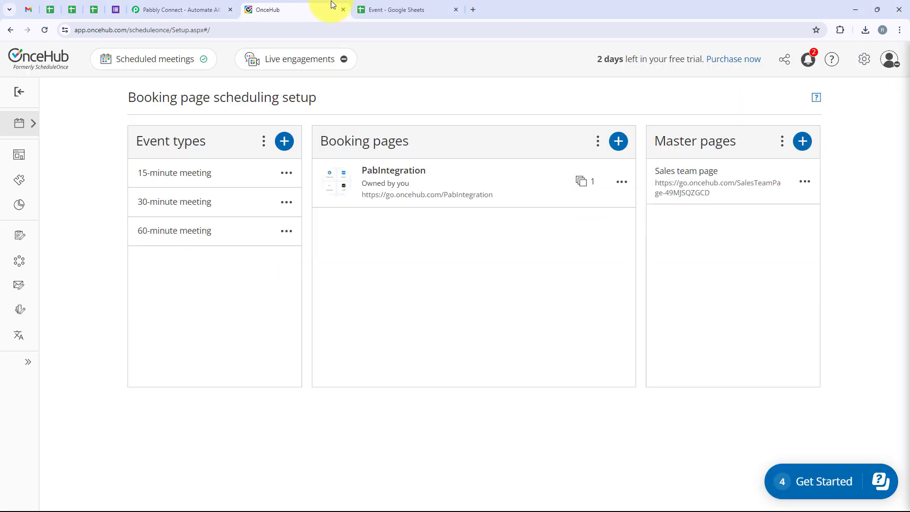
click(404, 8)
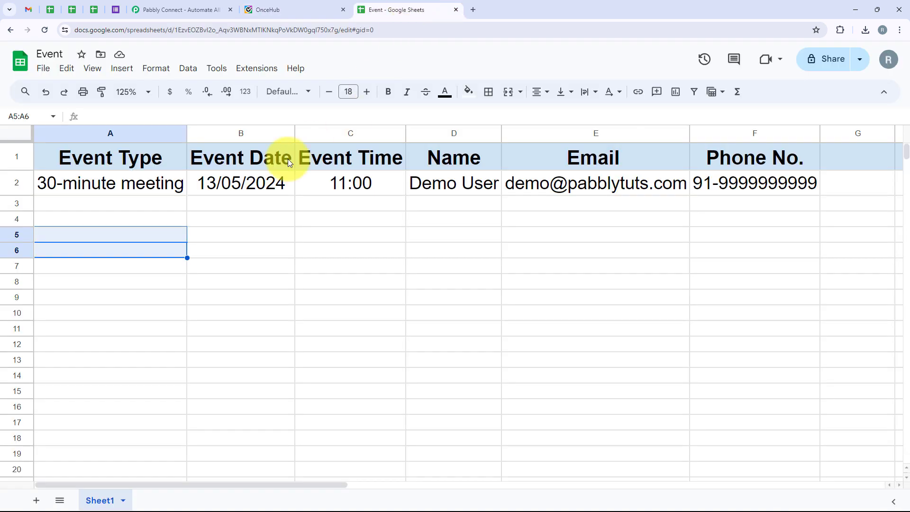
click(150, 11)
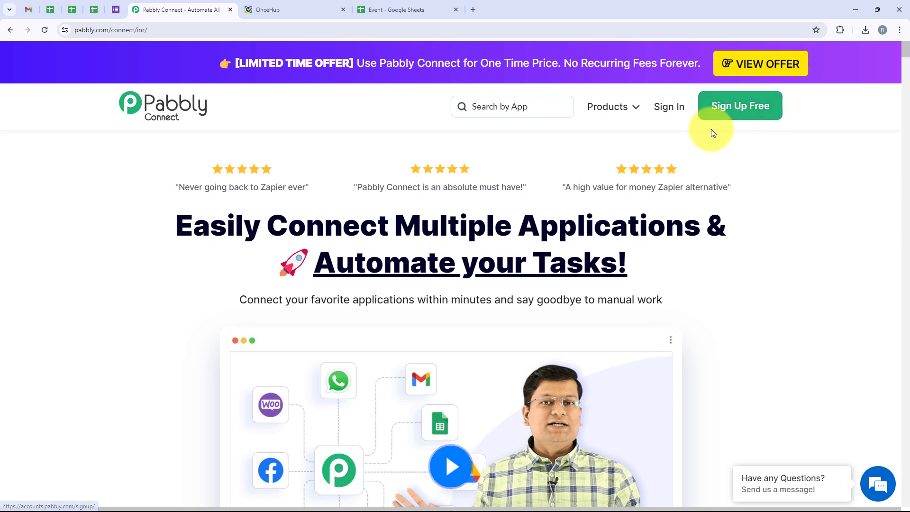
Sign in to Pabbly and launch Pabbly Connect from All Pabbly Apps
click(670, 109)
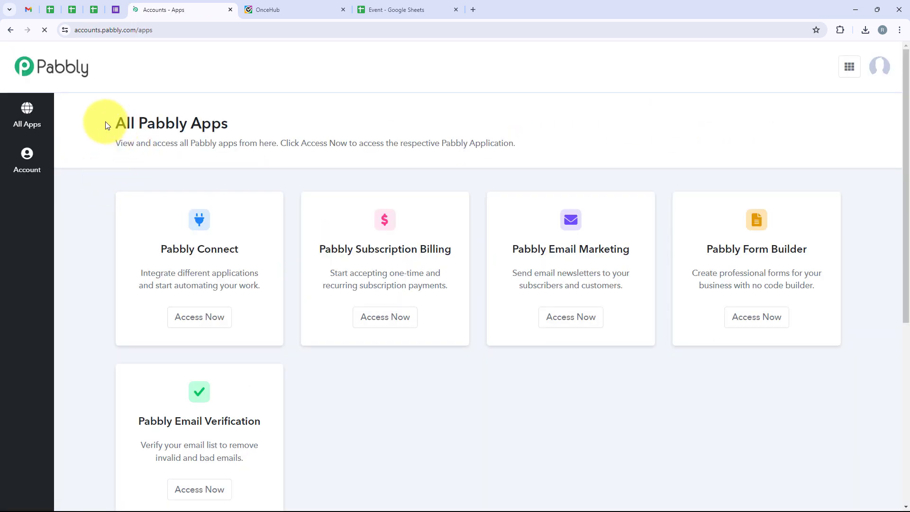
drag(105, 122, 240, 124)
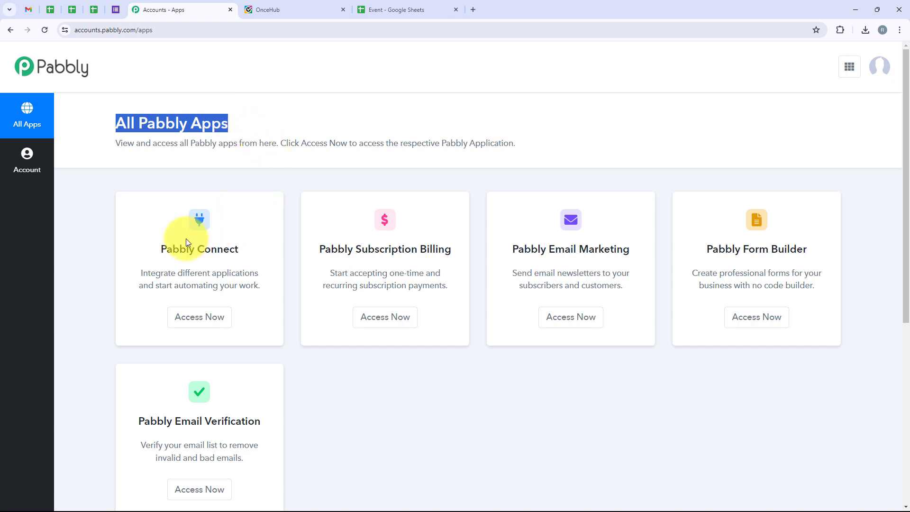
drag(146, 255, 243, 252)
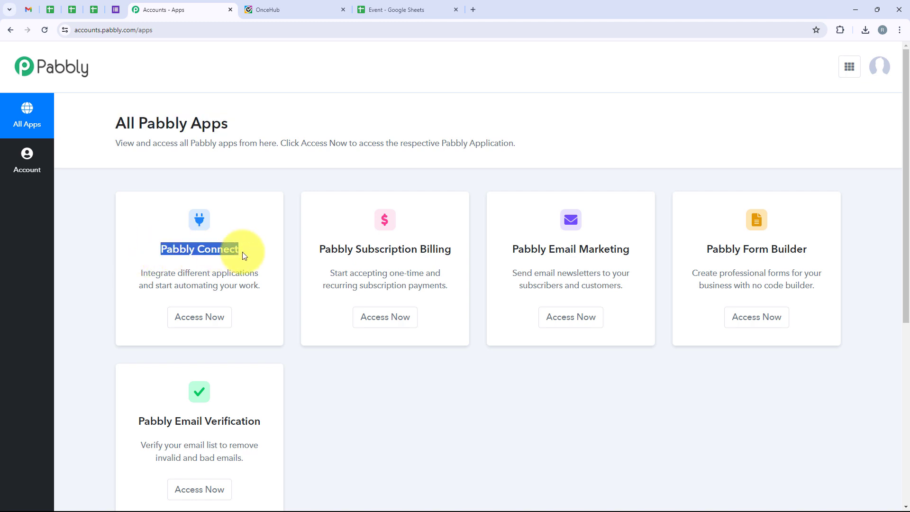
click(205, 326)
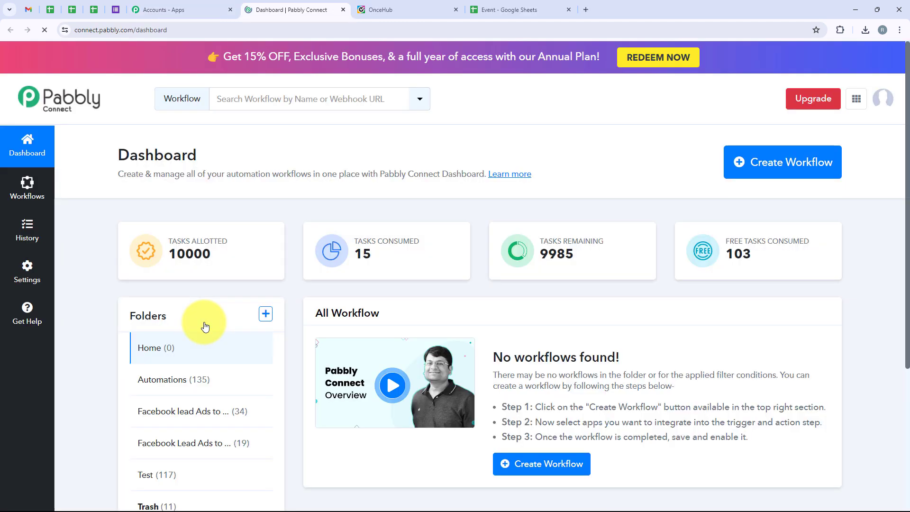
drag(109, 160, 214, 161)
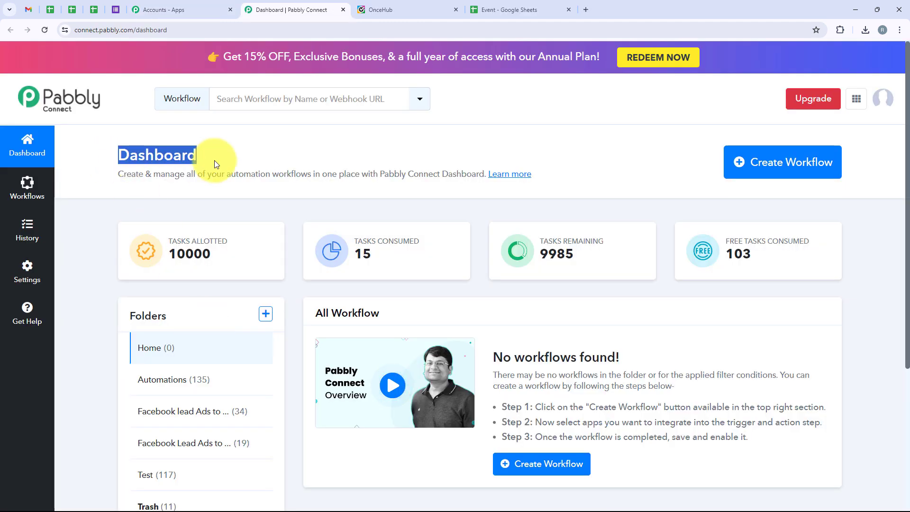
Create workflow 'Add OnceHub Booking Scheduled Details in Google Sheets' under the Automations folder
click(788, 171)
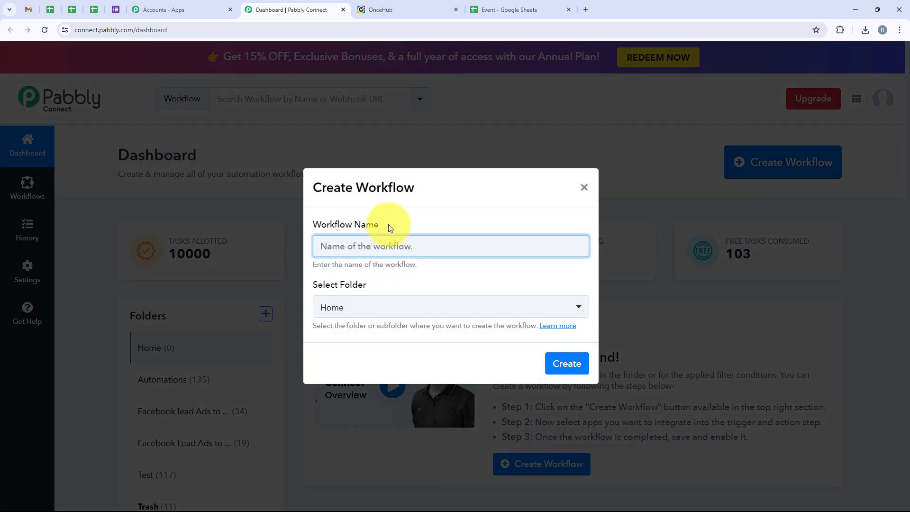
drag(388, 226, 318, 227)
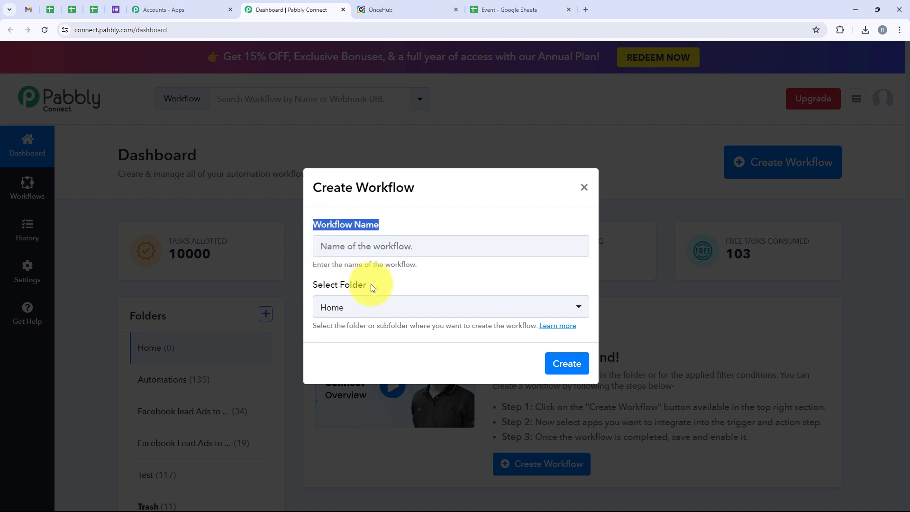
drag(371, 284, 311, 280)
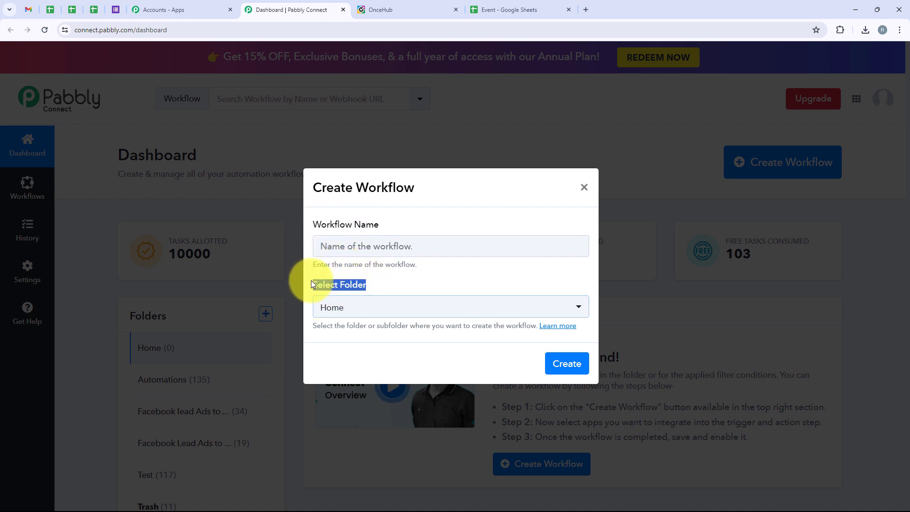
click(356, 307)
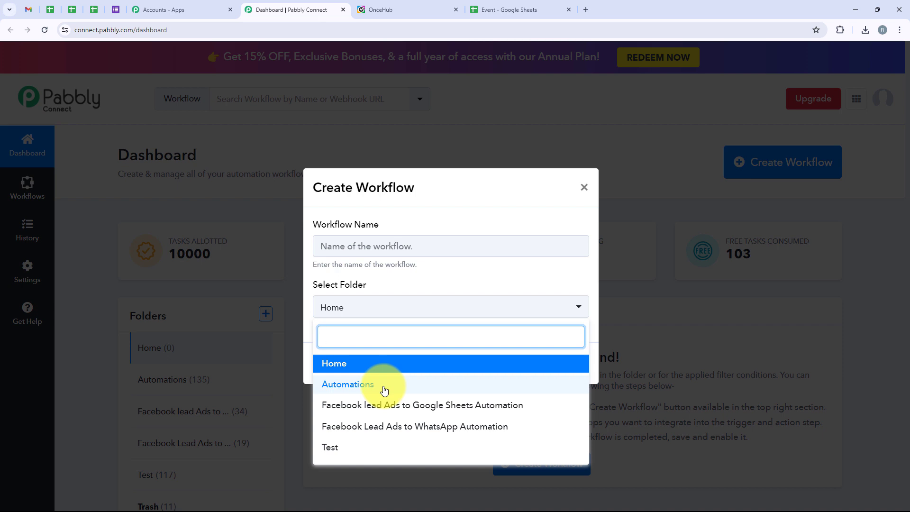
click(384, 390)
click(327, 245)
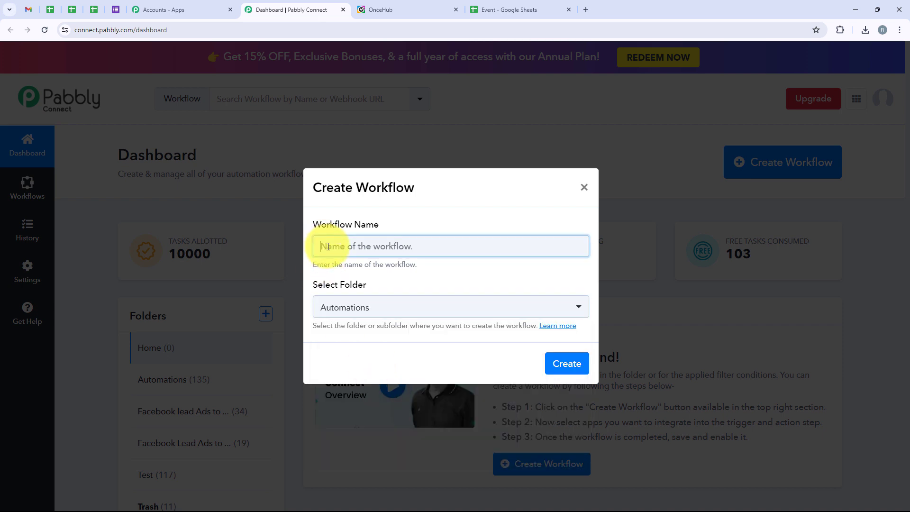
text(Add OnceHub Booking Scheduled Details in Google Sheets)
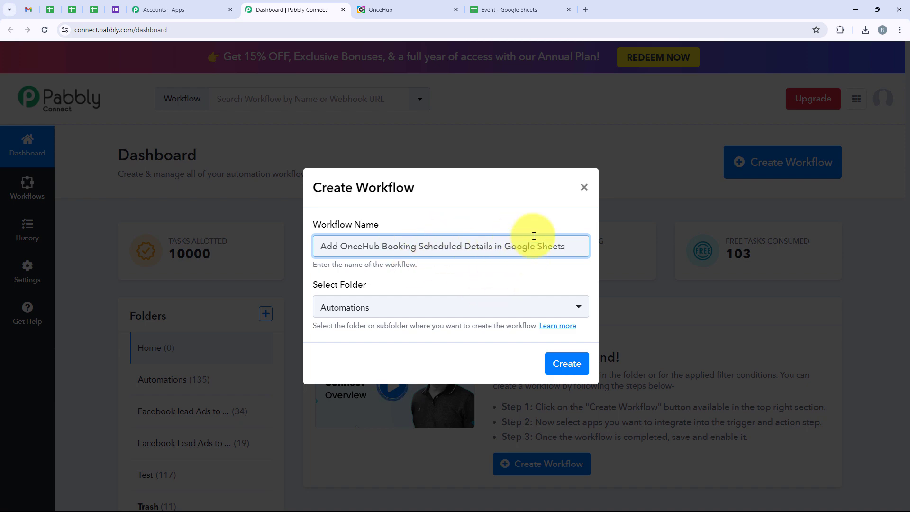
click(553, 374)
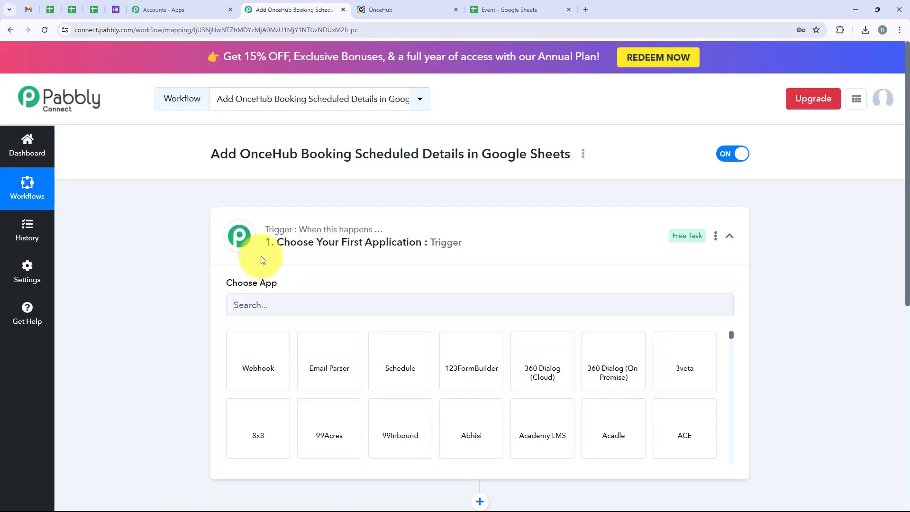
Search for 'OnceHub' and select it as the trigger app
click(484, 238)
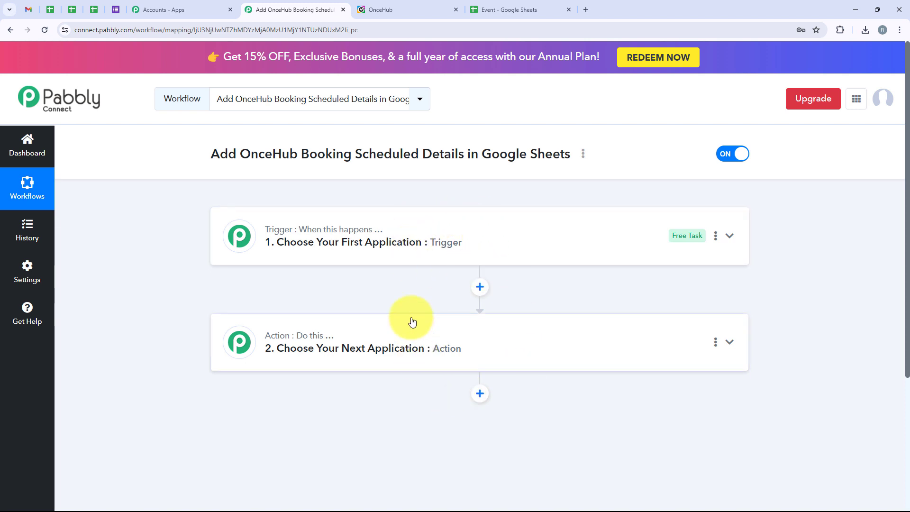
mouse_move(295, 237)
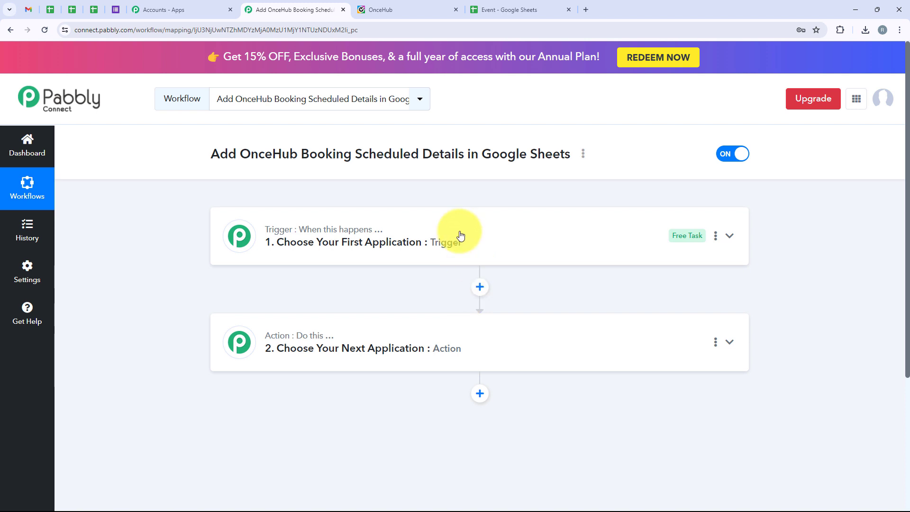
click(462, 235)
click(315, 303)
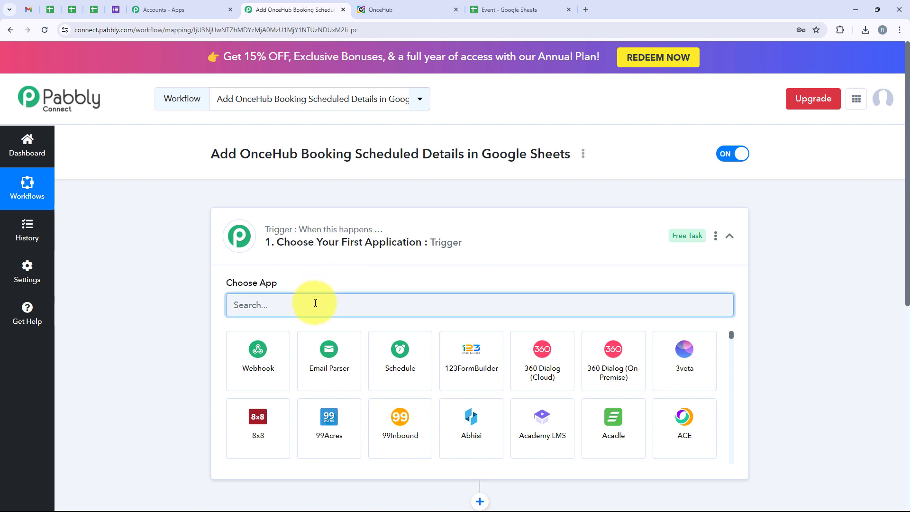
text(Once)
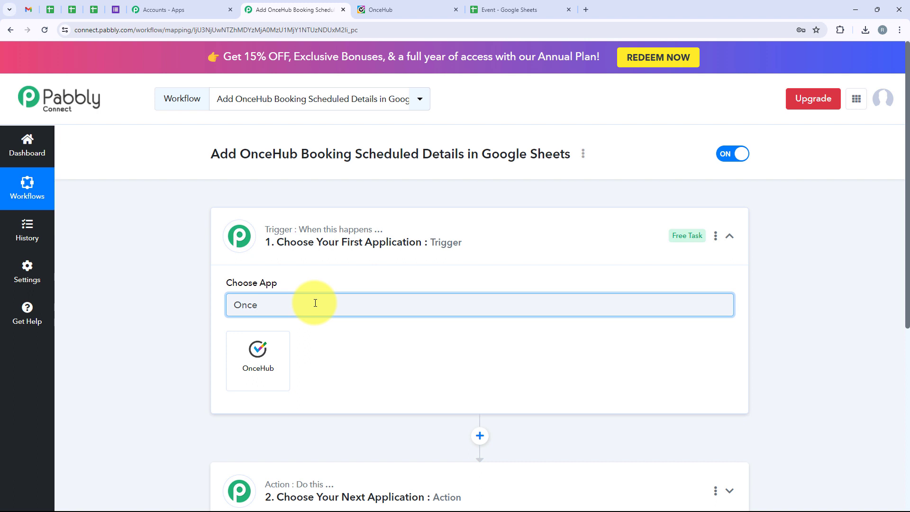
text(Hub)
click(271, 345)
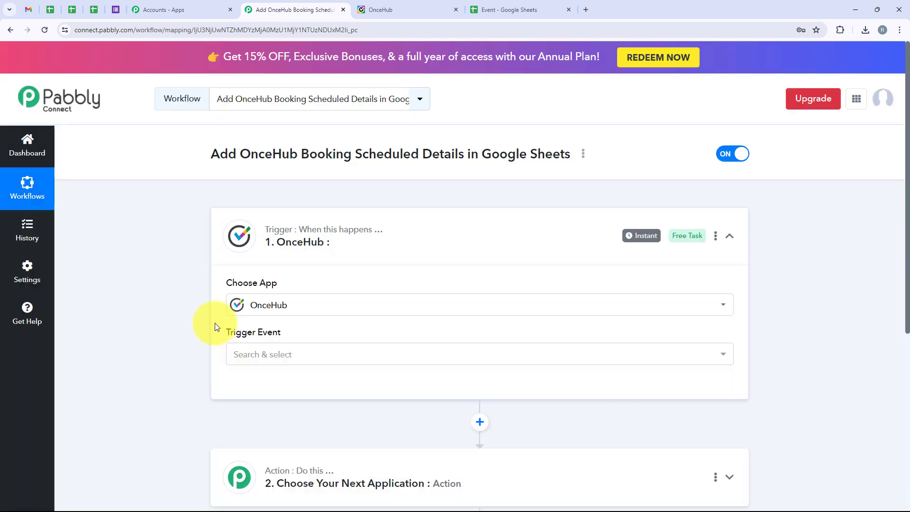
Choose Booking Scheduled as the OnceHub trigger event
drag(237, 327, 299, 341)
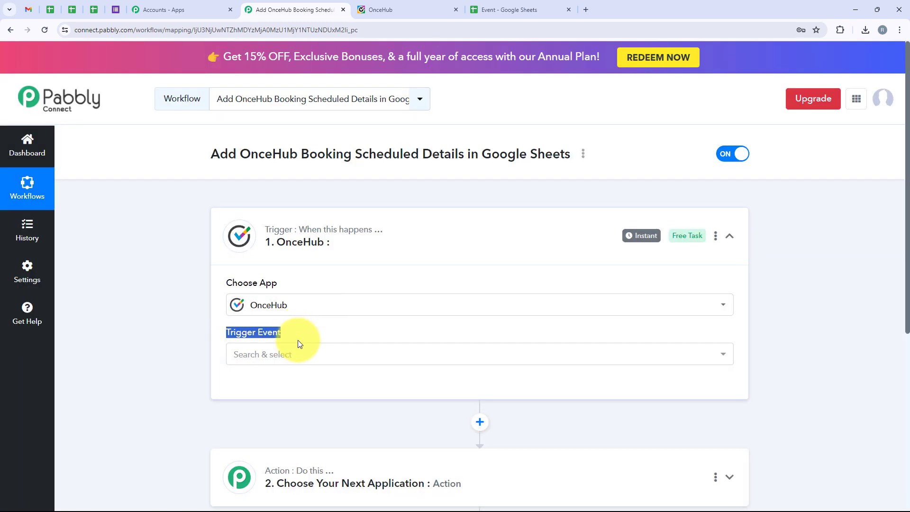
click(297, 356)
scroll(322, 450, down, 2)
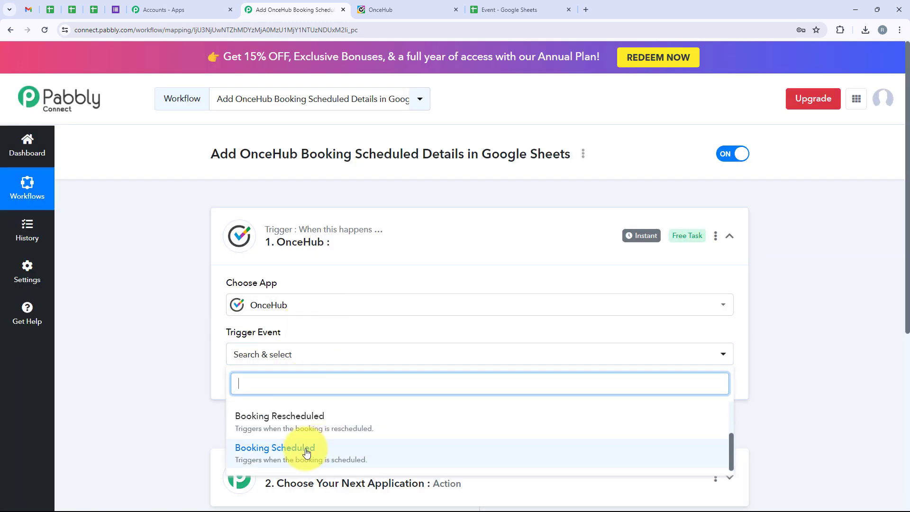
click(322, 452)
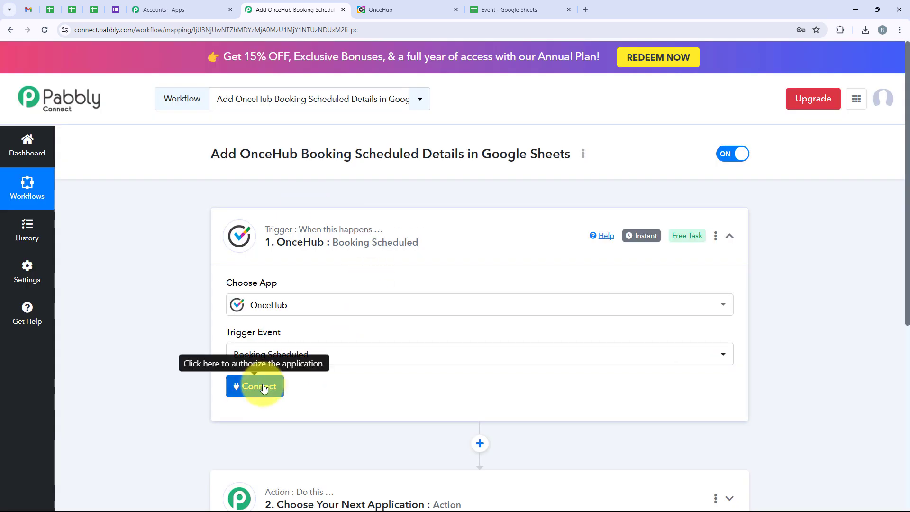
Start a new OnceHub connection, OnceHub #2, and open the Integration API link's menu
click(264, 387)
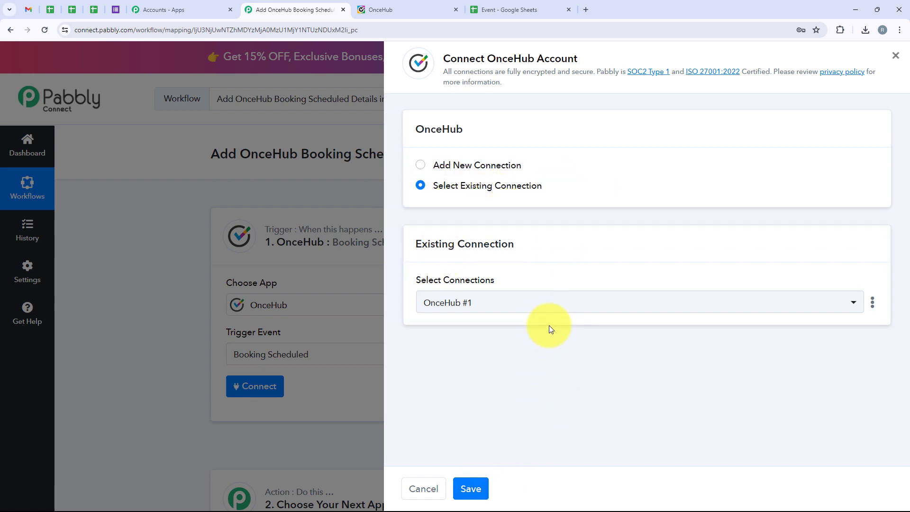
click(440, 167)
drag(413, 321, 426, 320)
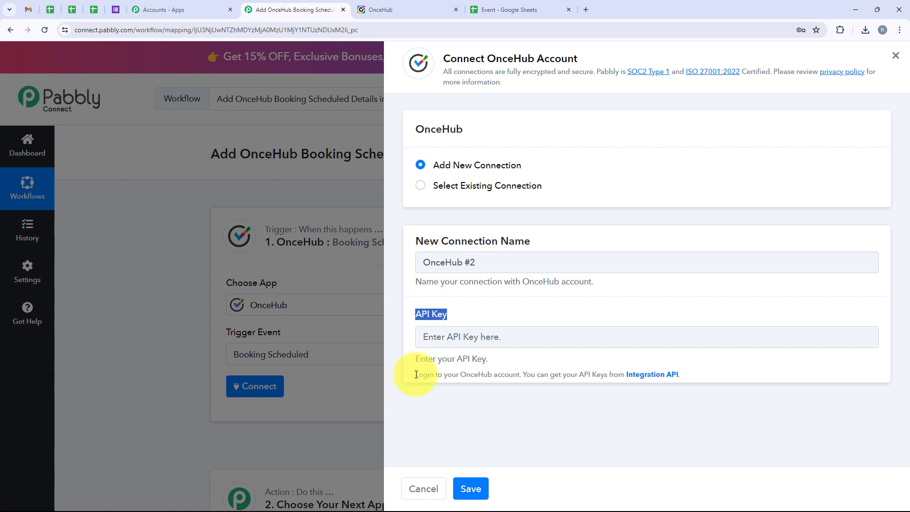
drag(409, 376, 518, 375)
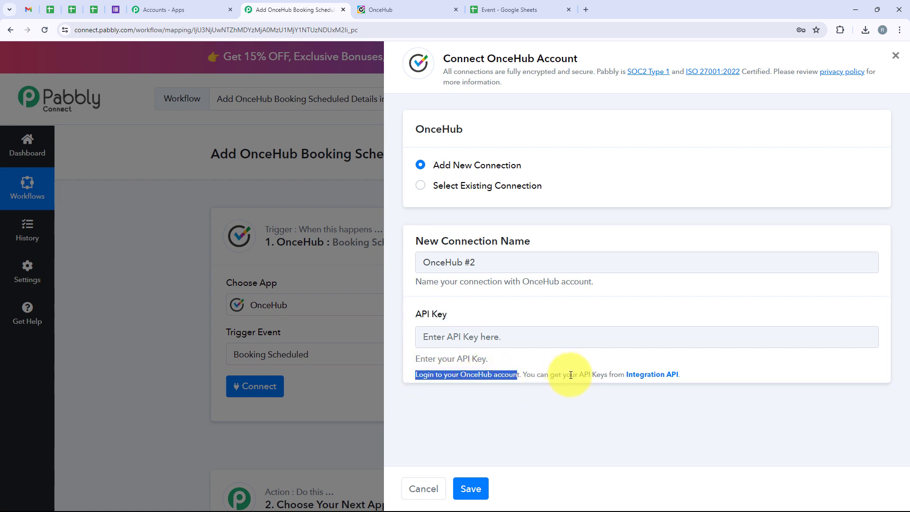
right_click(638, 379)
Regenerate the OnceHub API key on API & Webhooks and copy it
click(655, 385)
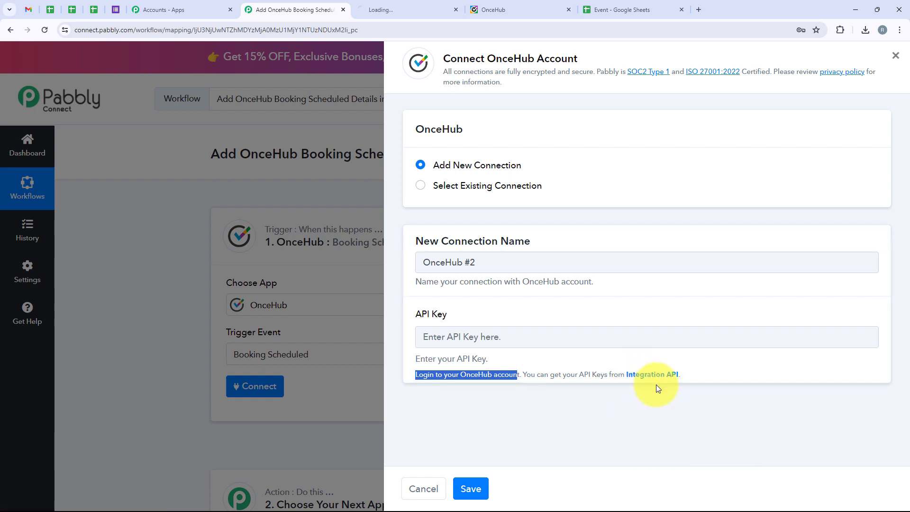
click(386, 9)
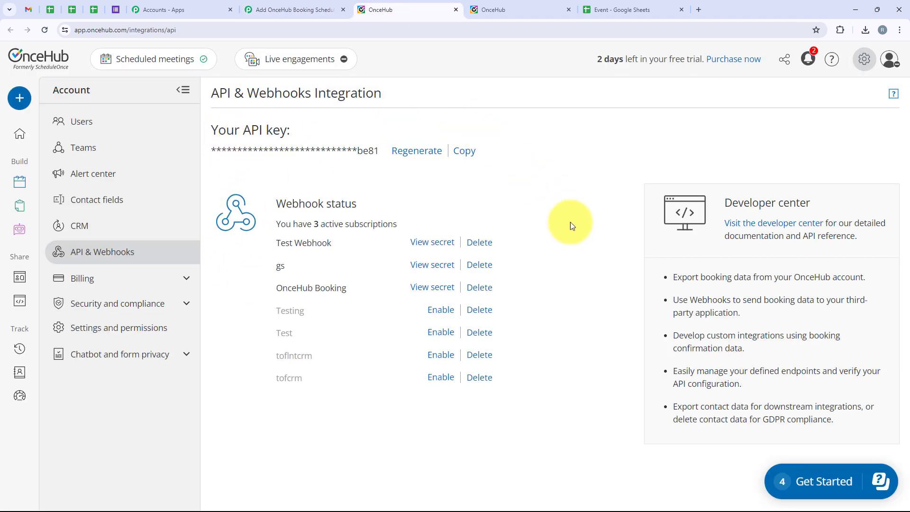
click(429, 157)
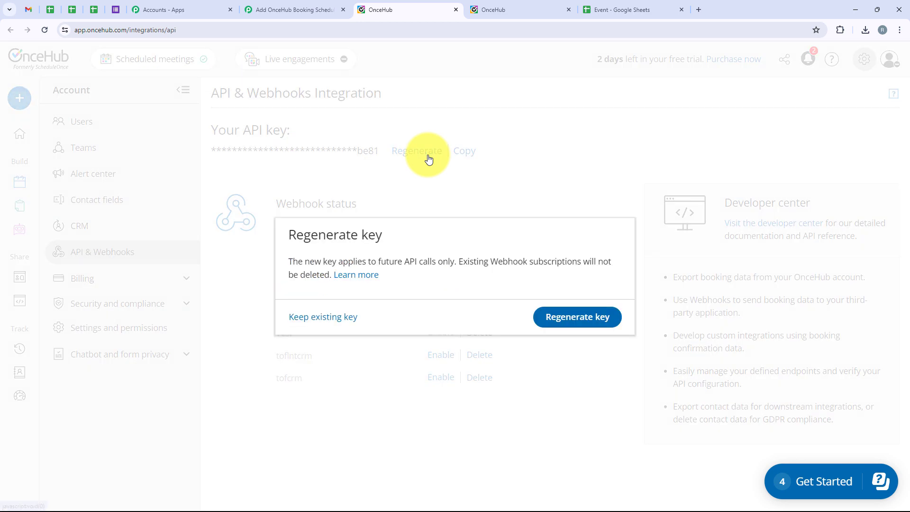
click(544, 316)
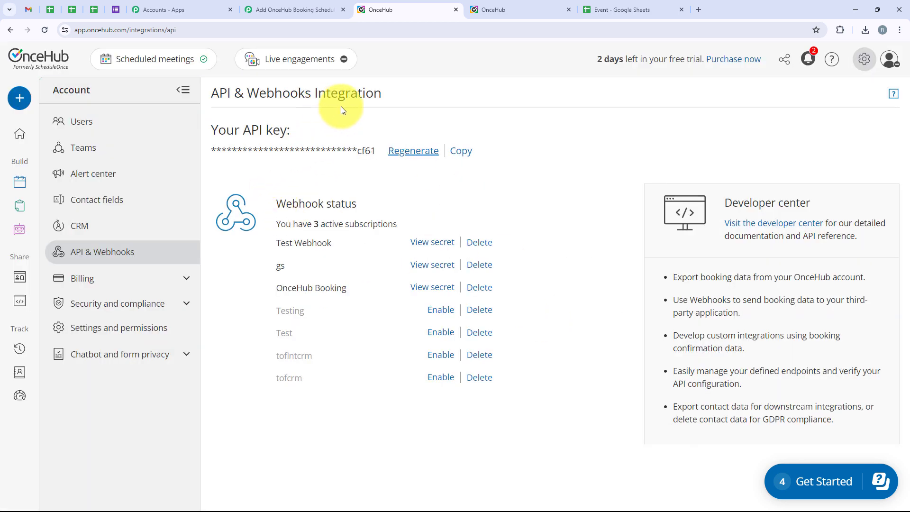
click(456, 152)
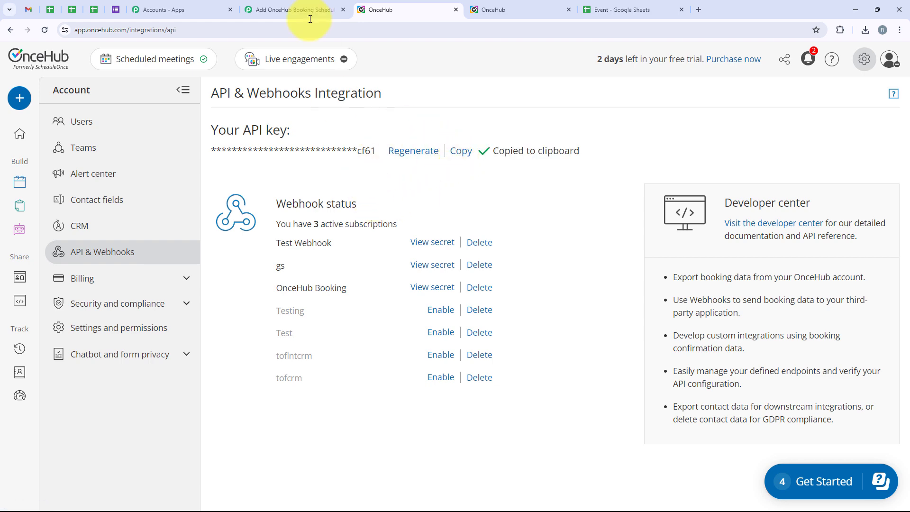
click(302, 6)
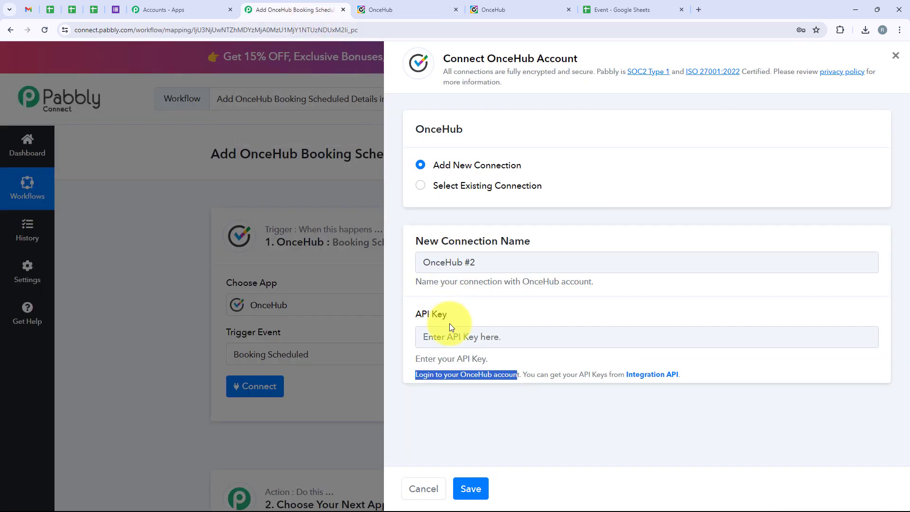
Paste the new API key and save the OnceHub connection
click(453, 334)
key(ctrl+v)
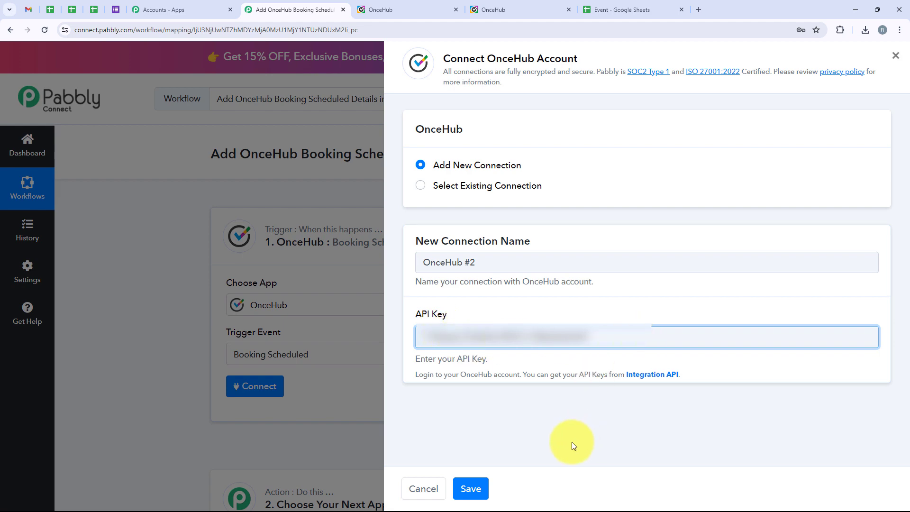
click(471, 488)
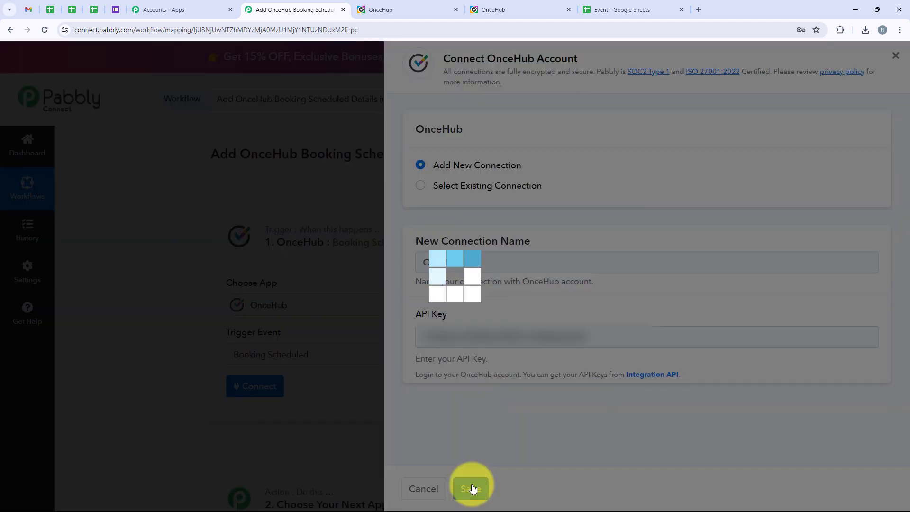
Name the webhook 'Test OnceHub' and save it to listen for a test booking
scroll(212, 408, down, 2)
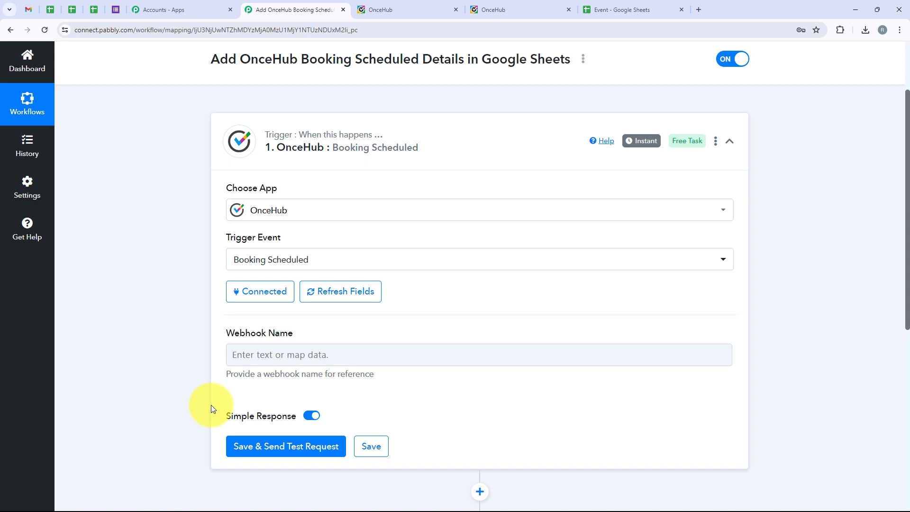
scroll(212, 409, down, 2)
drag(218, 249, 330, 239)
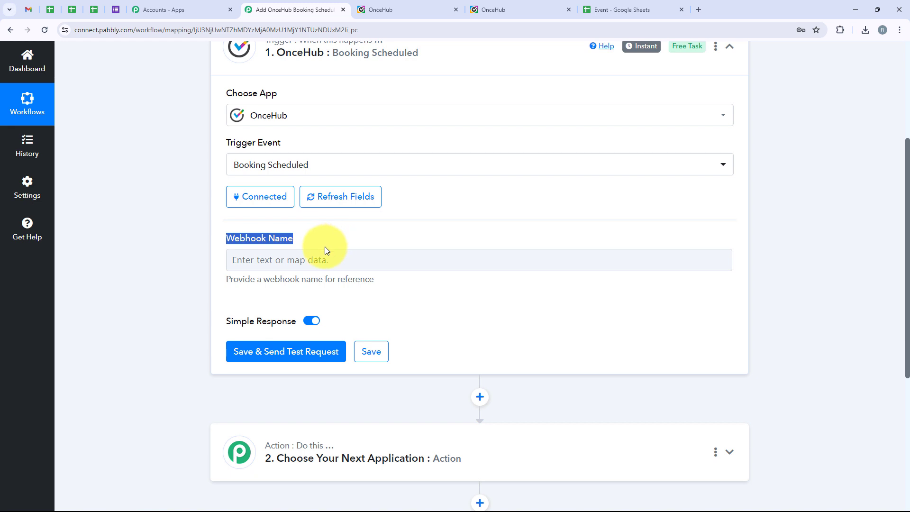
click(316, 256)
text(T)
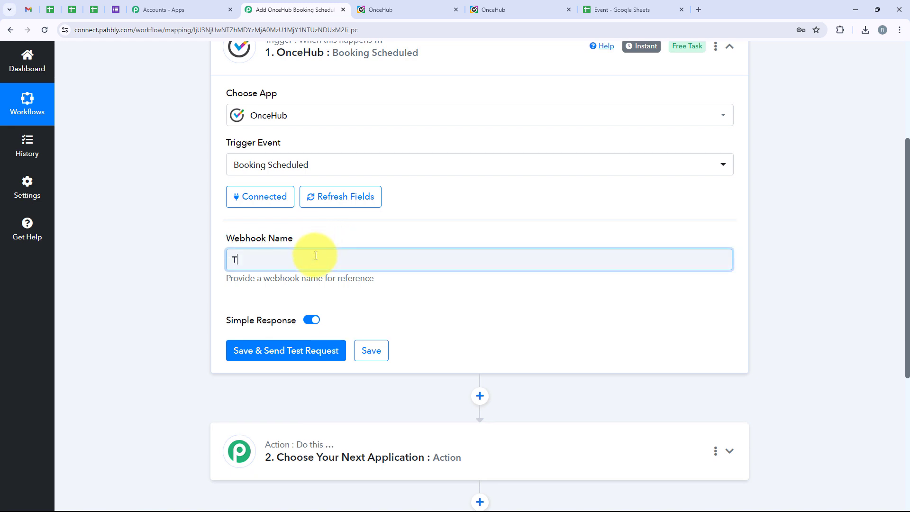
text(est OnceHub)
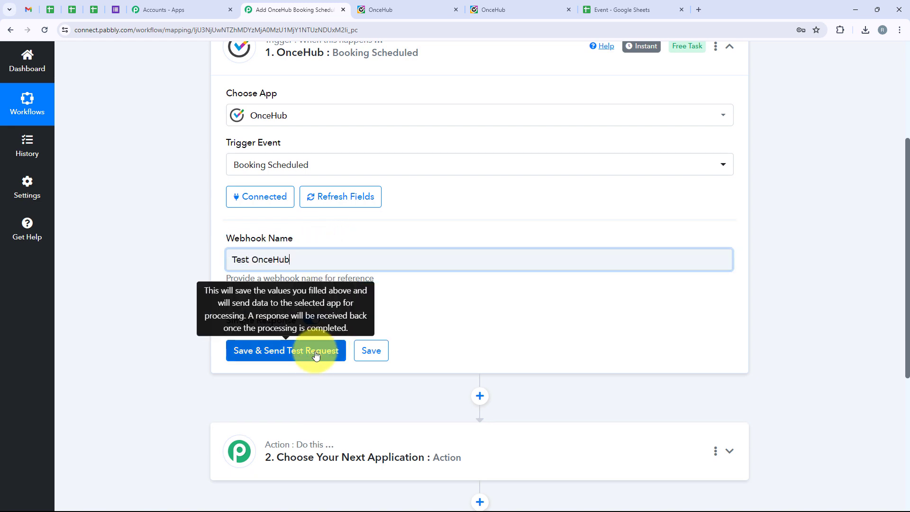
click(316, 352)
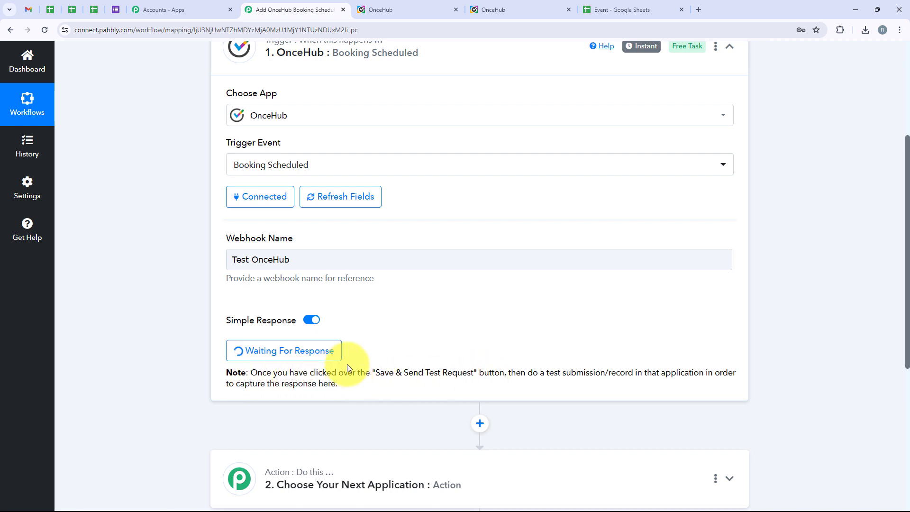
drag(528, 373, 633, 369)
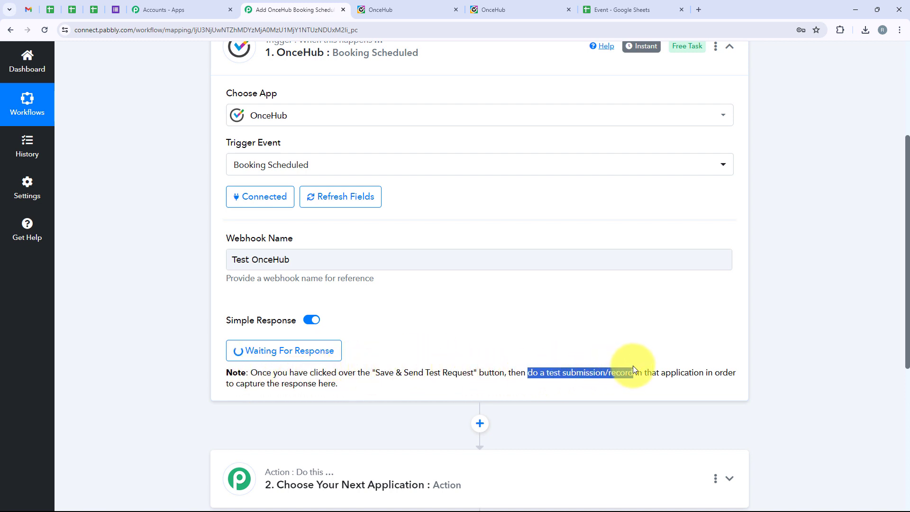
Open the PabIntegration booking page's public go.oncehub.com/PabIntegration link
click(468, 296)
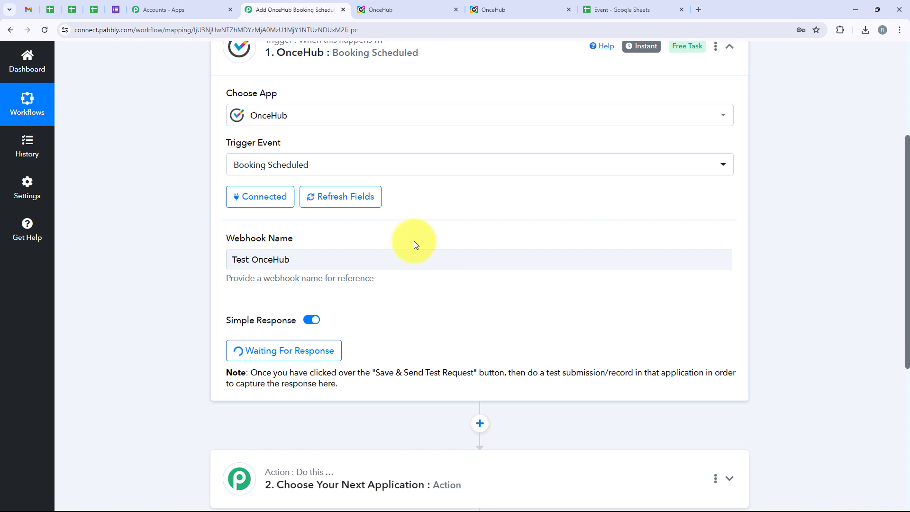
click(485, 11)
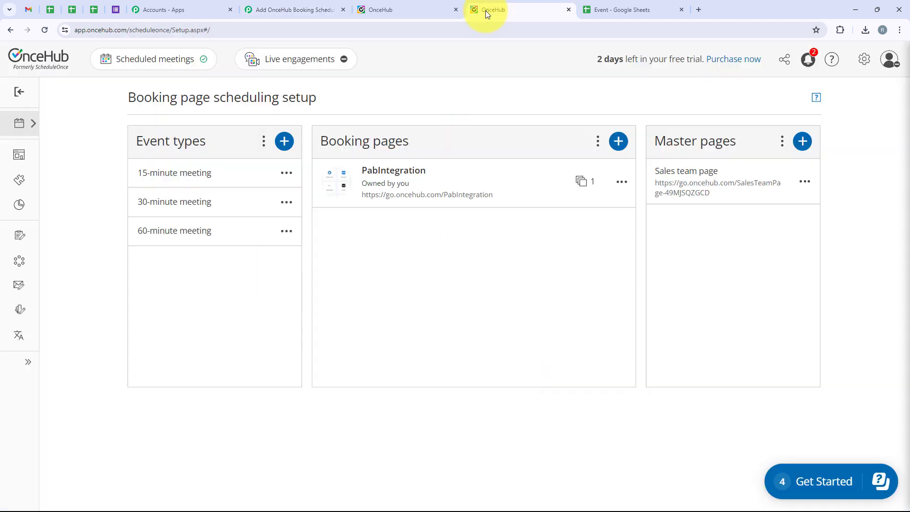
drag(134, 144, 204, 150)
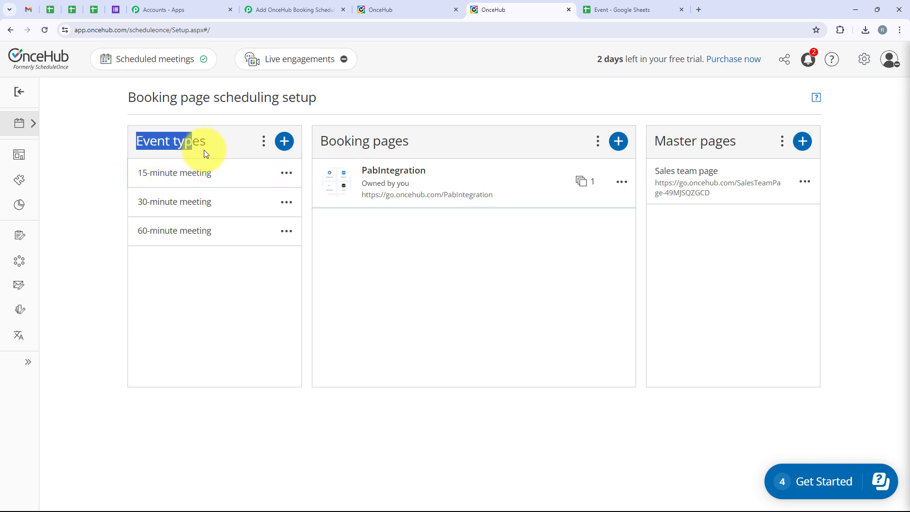
click(204, 150)
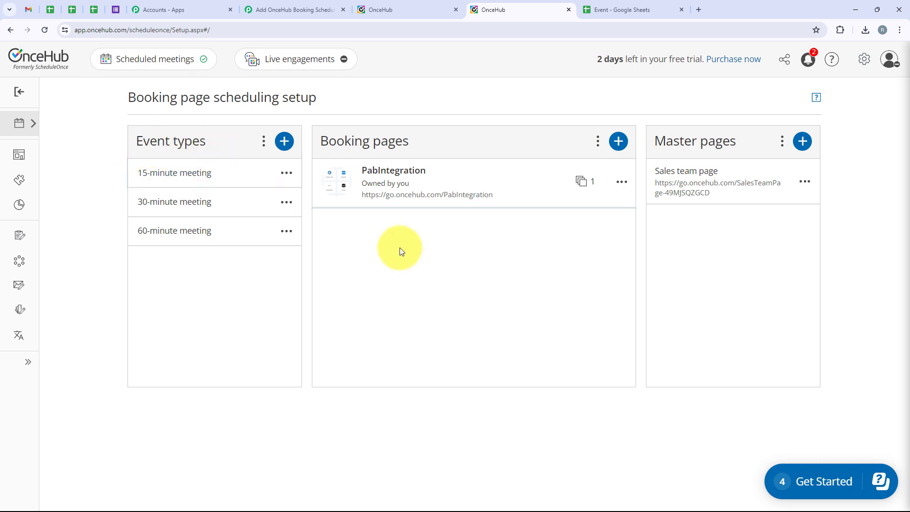
click(411, 147)
click(379, 175)
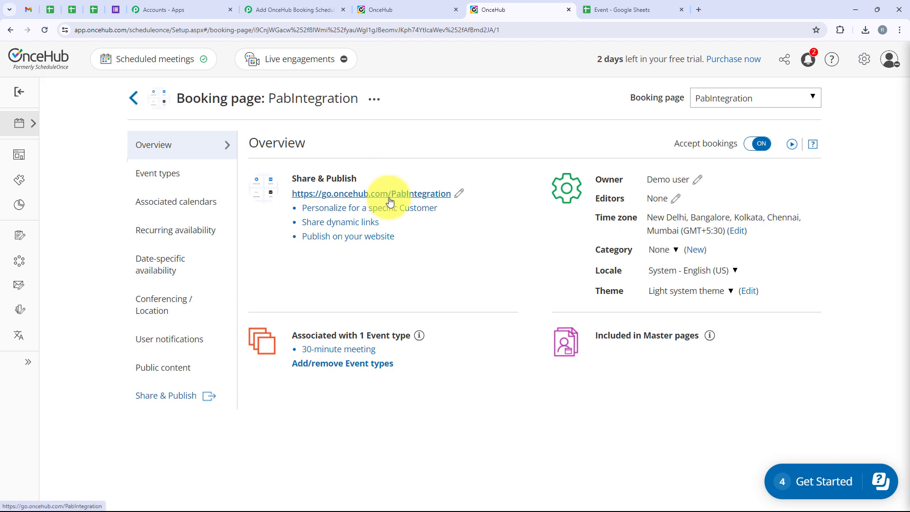
click(388, 198)
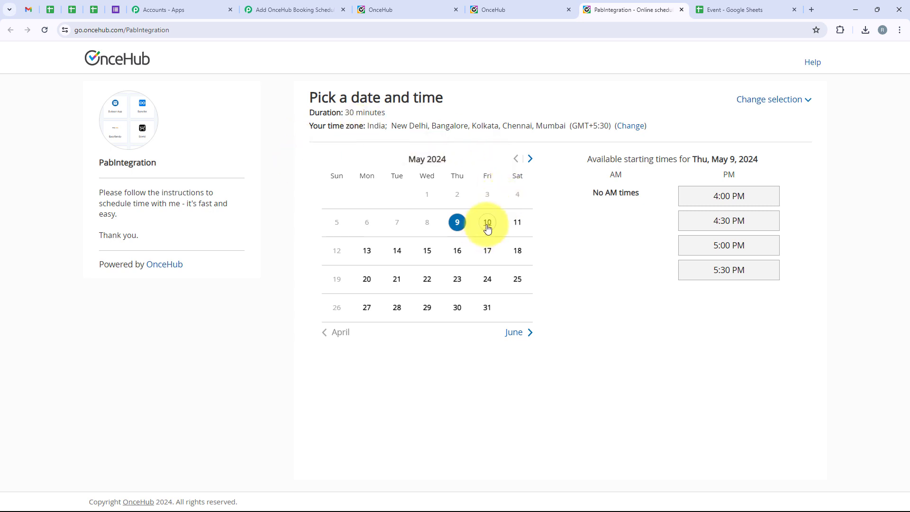
Book the 2:30 PM slot on Tuesday, May 14 and continue
click(397, 252)
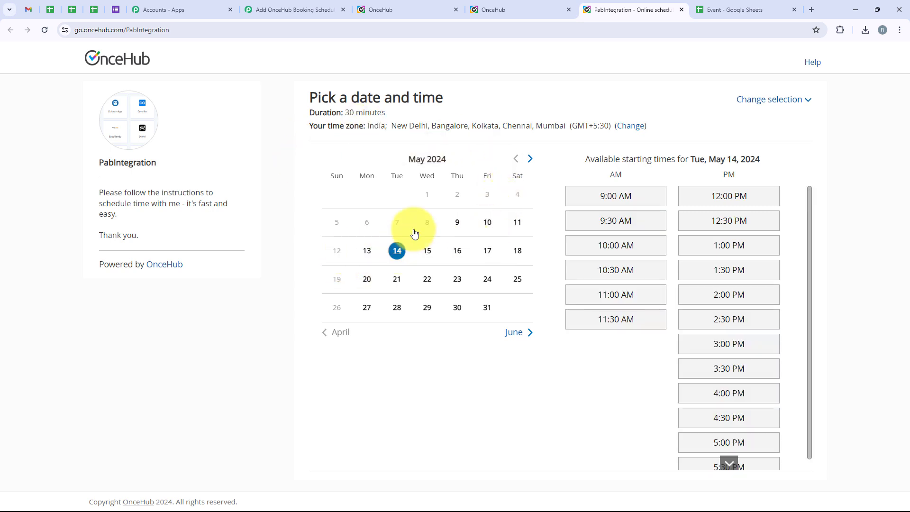
click(710, 328)
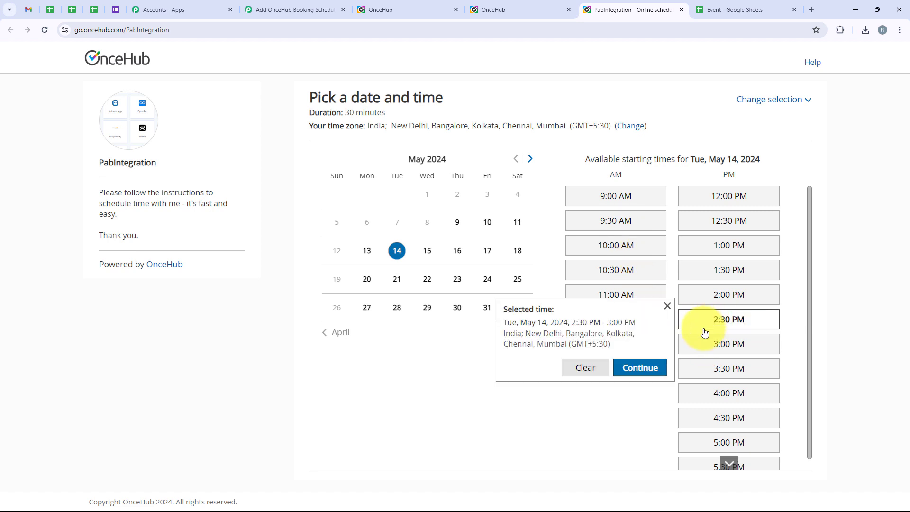
click(639, 371)
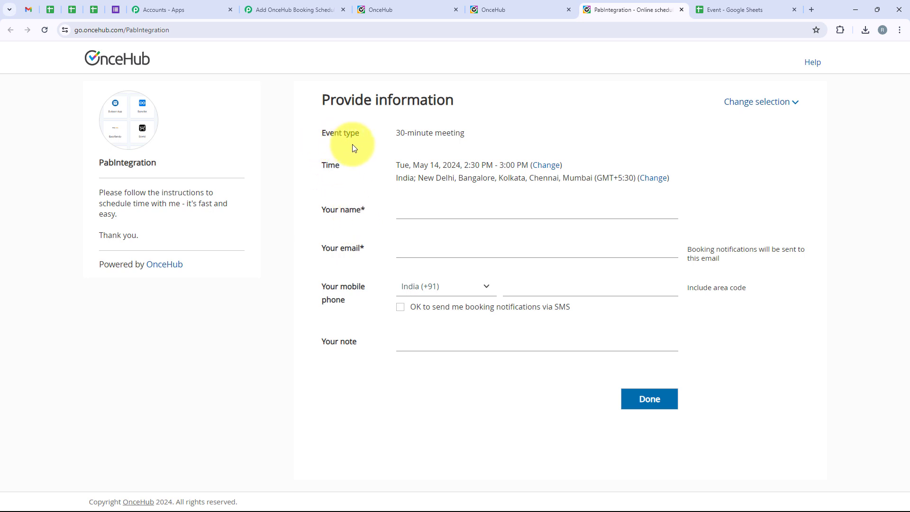
Enter the guest's name and e-mail address on the 30-minute meeting form
drag(467, 135, 369, 138)
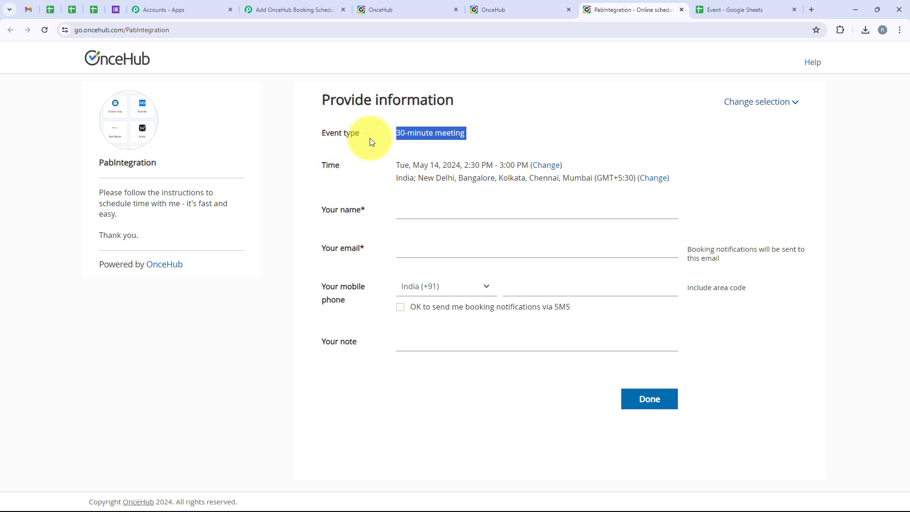
click(366, 170)
drag(322, 211, 385, 216)
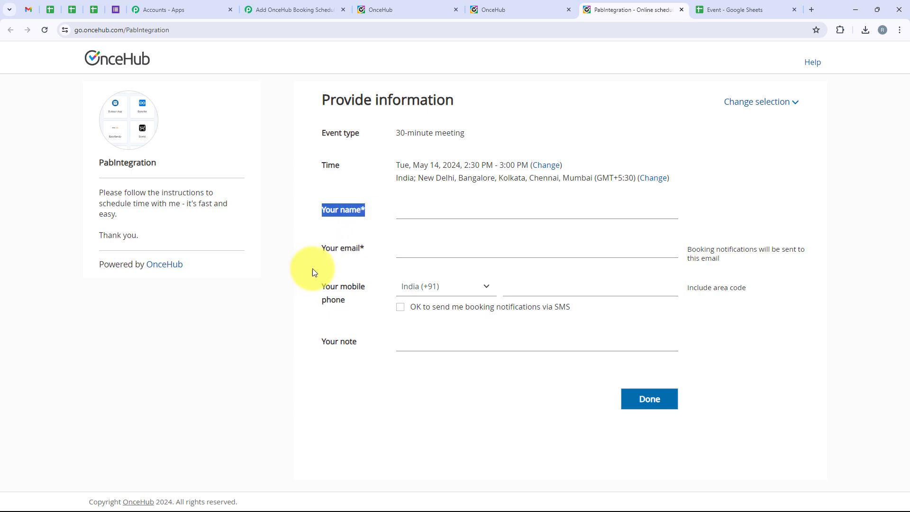
drag(317, 256, 365, 252)
click(369, 317)
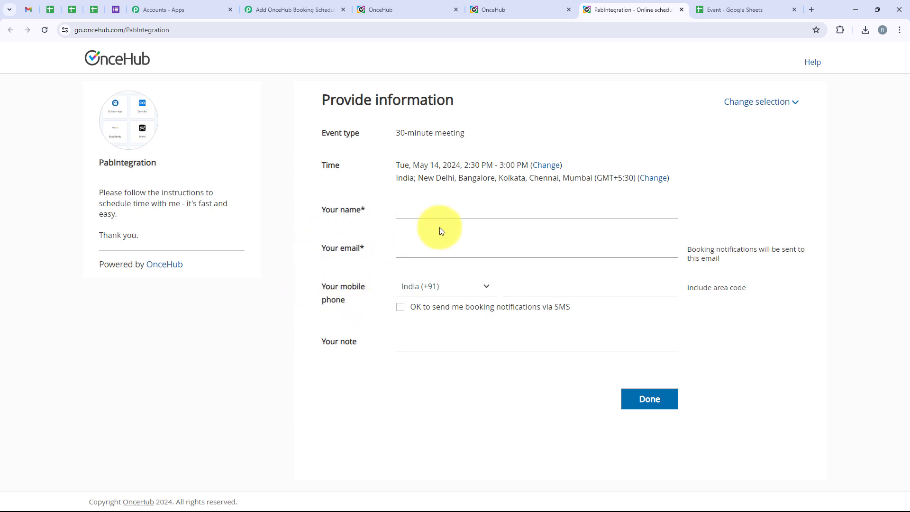
click(433, 217)
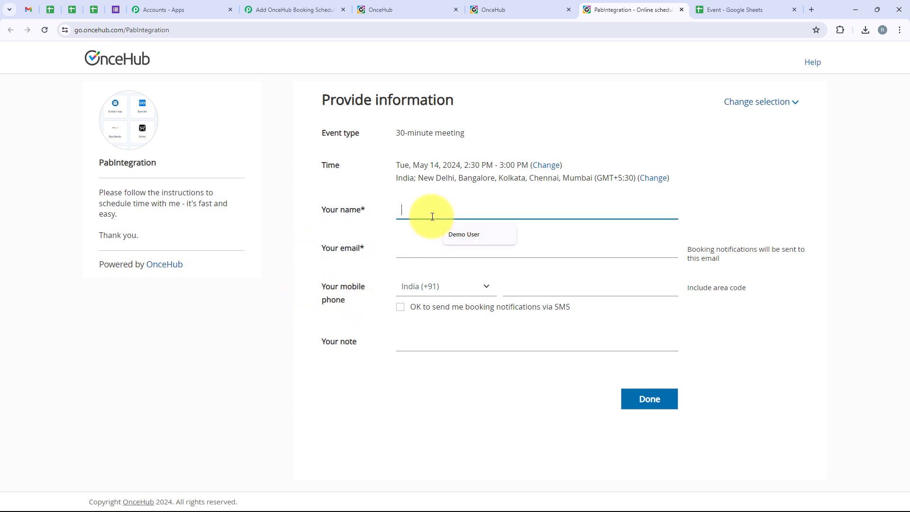
text(Smart User)
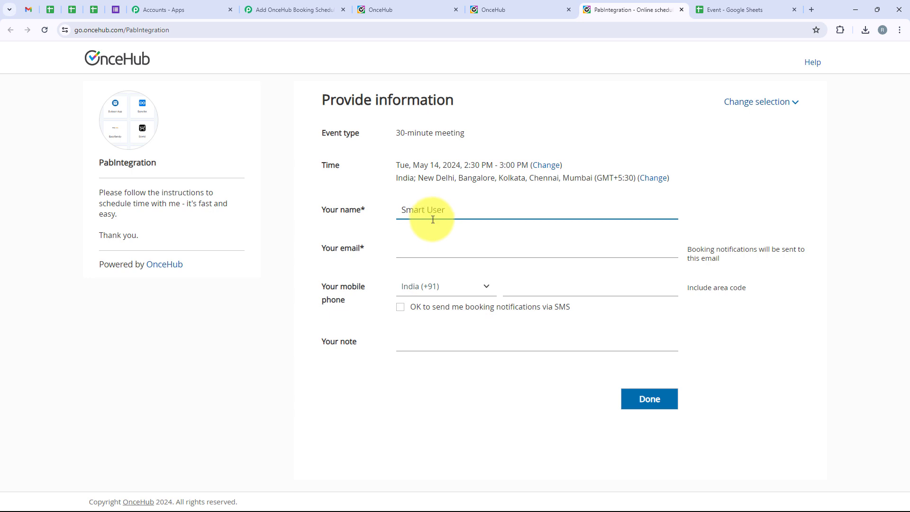
click(441, 245)
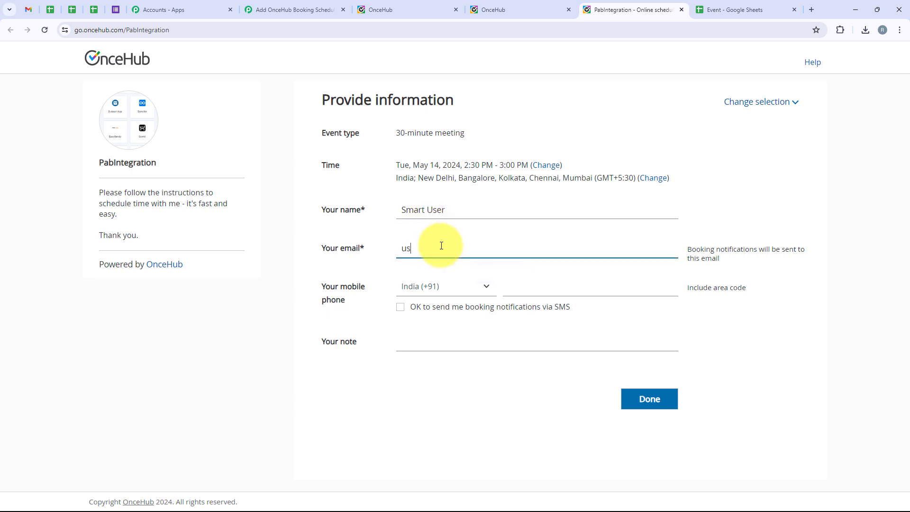
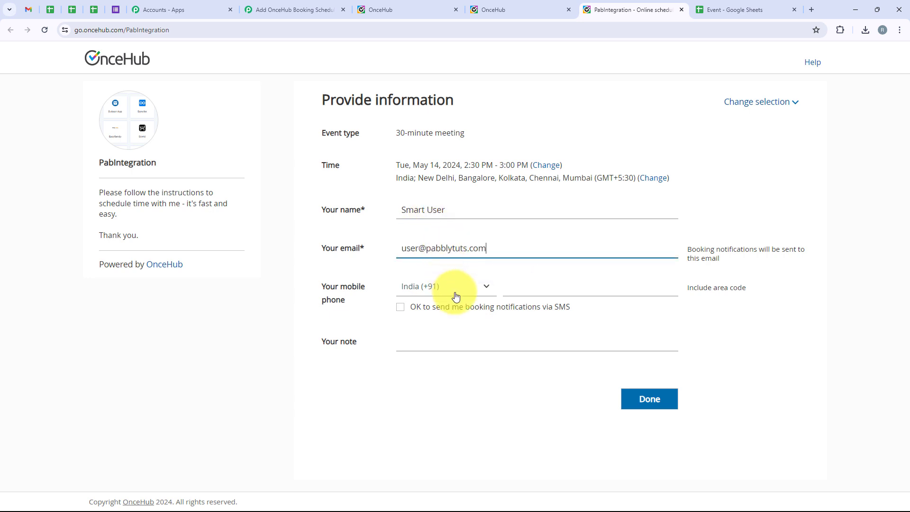
Add the guest's mobile phone number and submit the booking
click(453, 293)
click(522, 290)
text(8888888888)
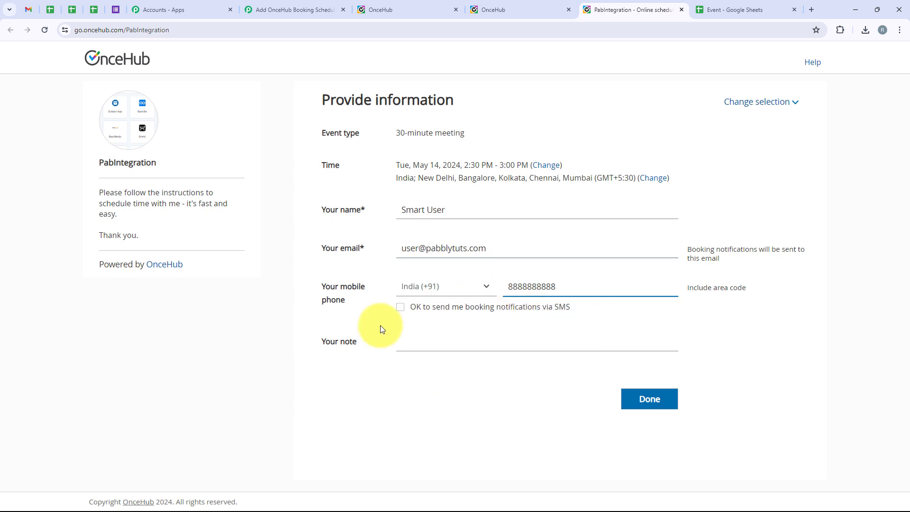
click(323, 164)
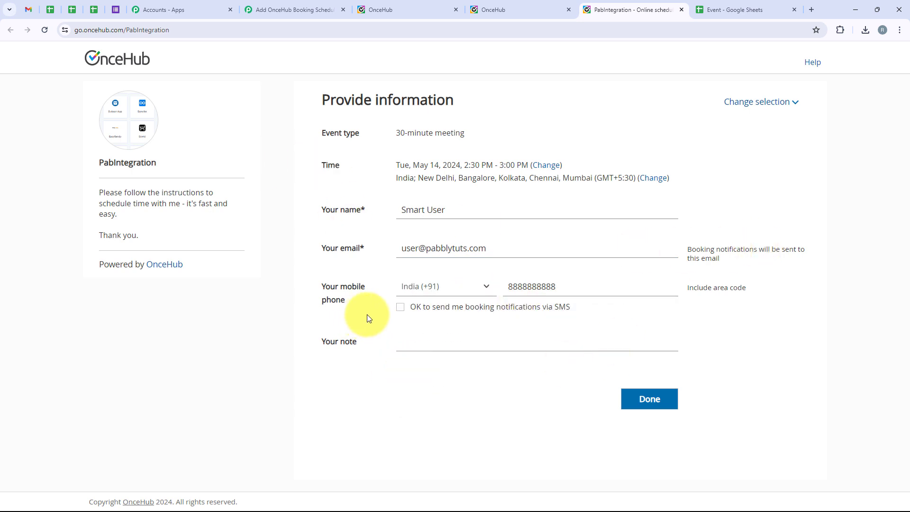
click(375, 375)
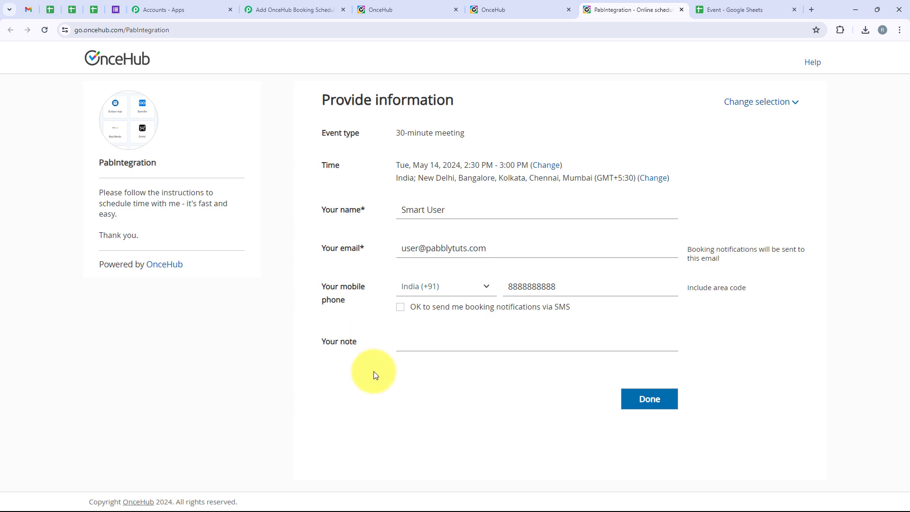
click(649, 404)
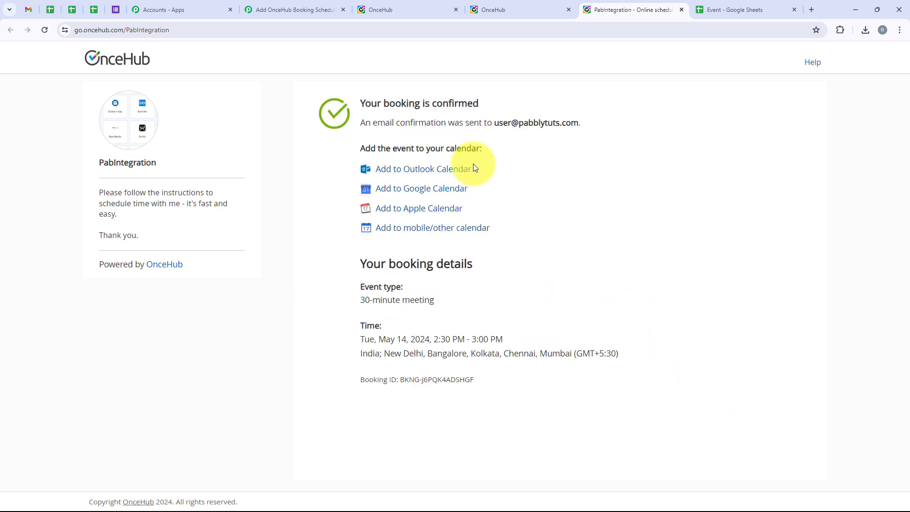
drag(357, 108, 535, 109)
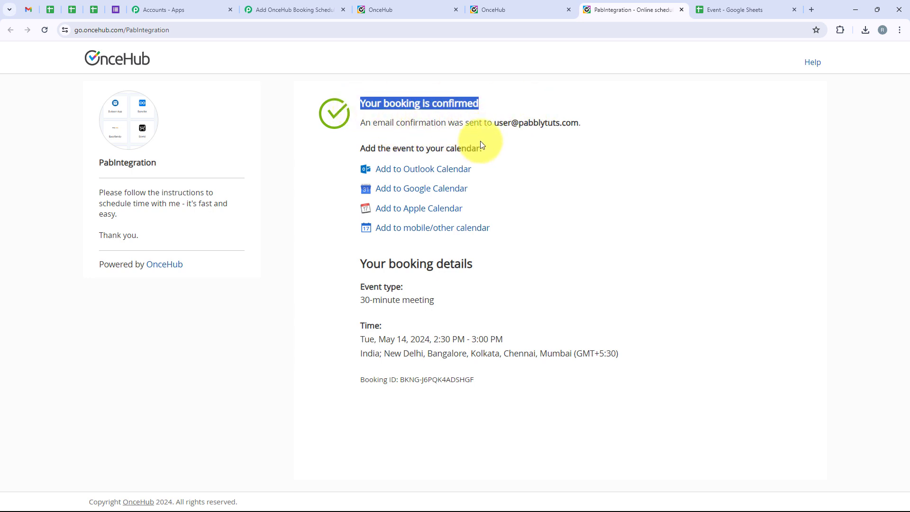
drag(494, 123, 635, 146)
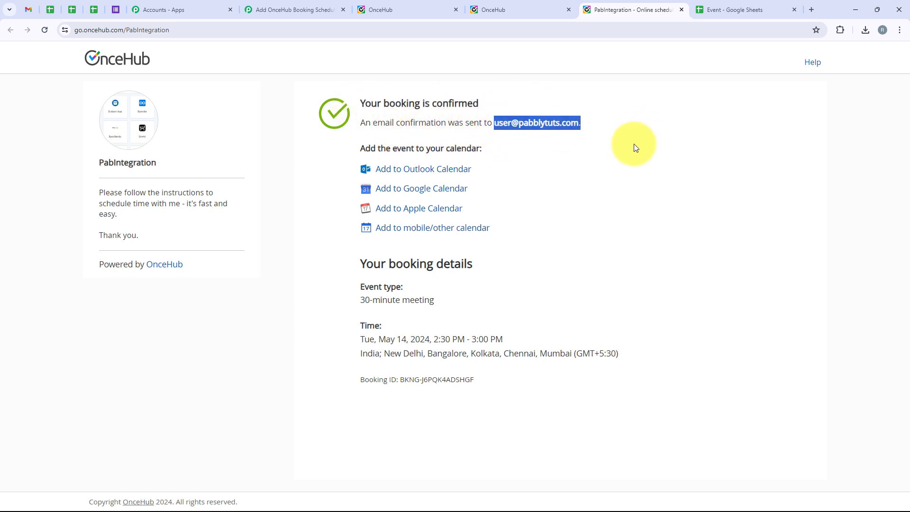
click(631, 150)
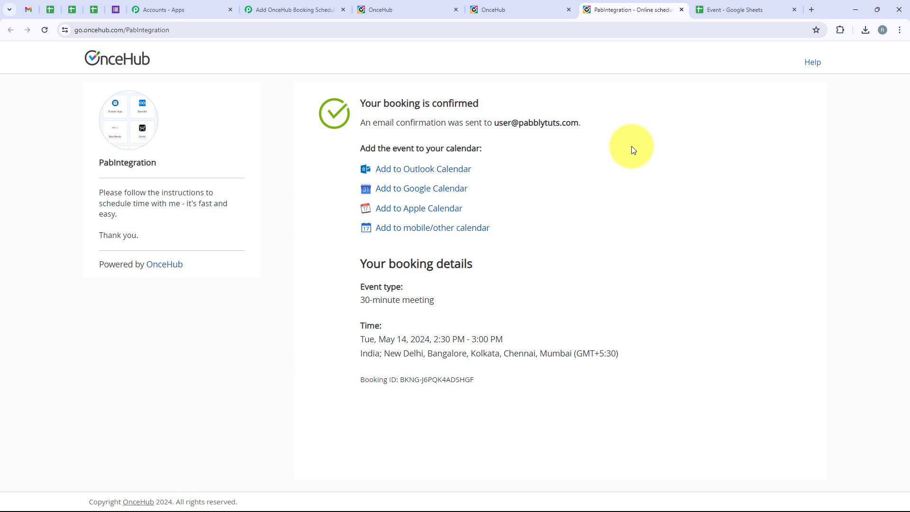
Check the captured meeting subject and booking start time in the trigger response
click(265, 8)
scroll(362, 199, down, 3)
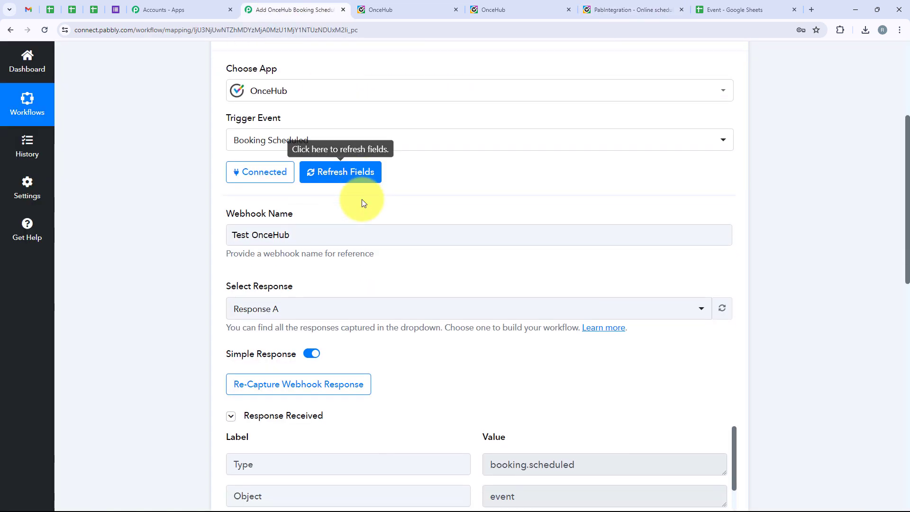
scroll(483, 208, down, 5)
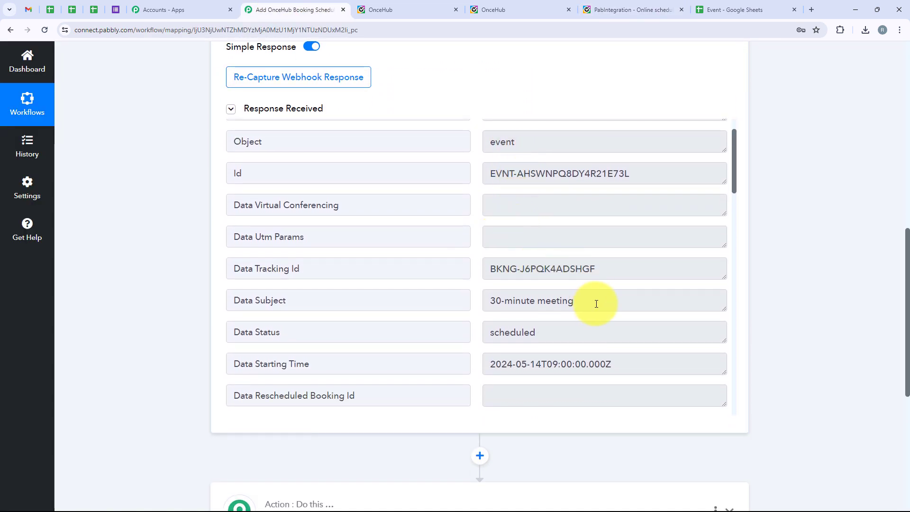
drag(595, 301, 486, 315)
scroll(484, 312, down, 2)
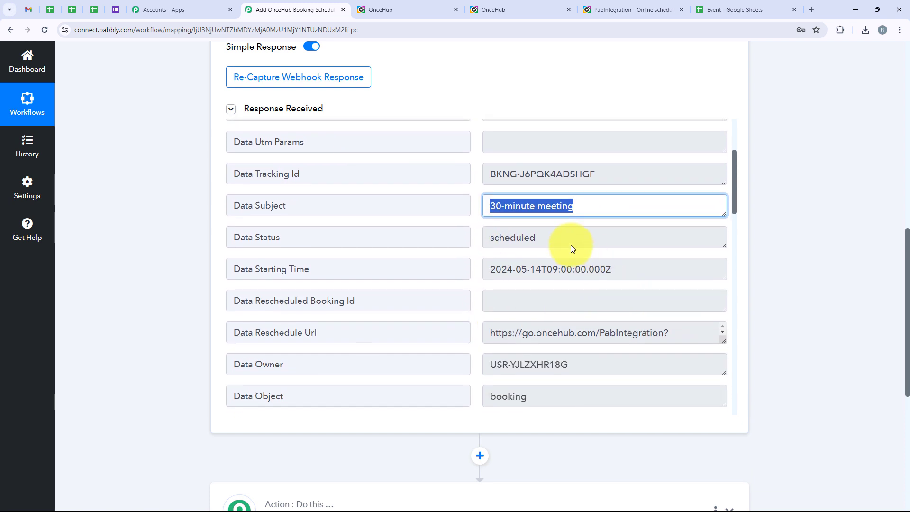
drag(575, 241, 469, 260)
drag(649, 274, 467, 284)
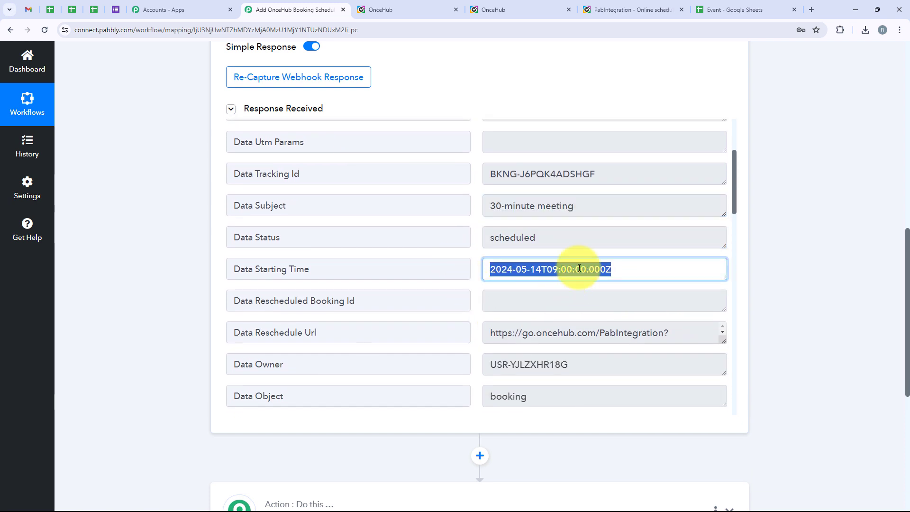
Check the captured mobile number and e-mail, then collapse the OnceHub trigger step
scroll(541, 194, down, 9)
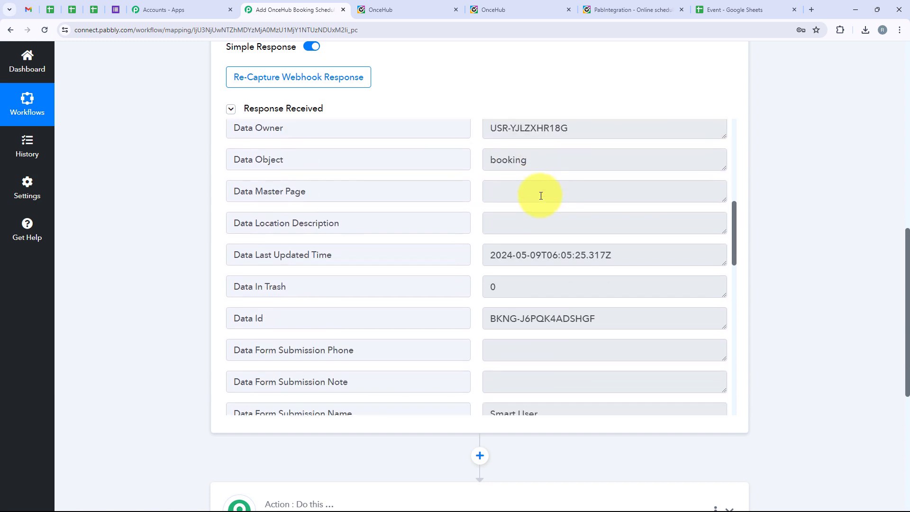
scroll(541, 196, down, 2)
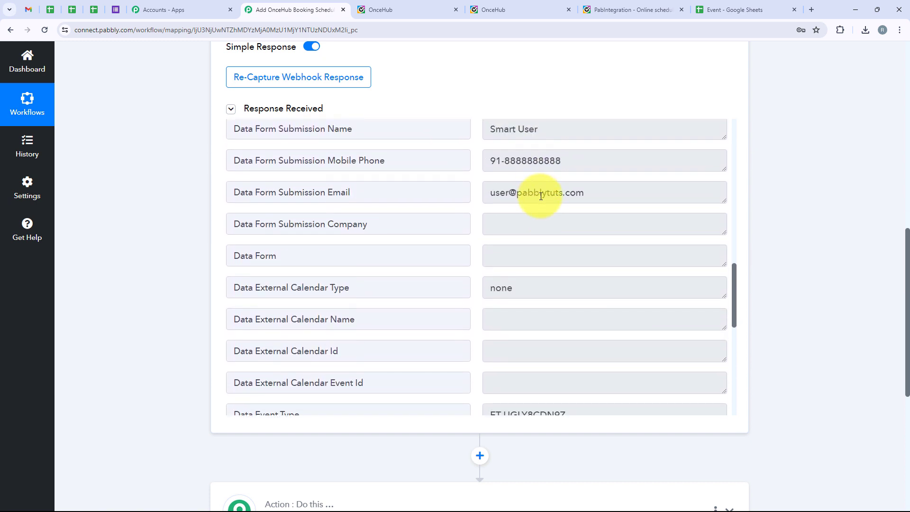
drag(548, 135, 490, 155)
drag(612, 161, 418, 183)
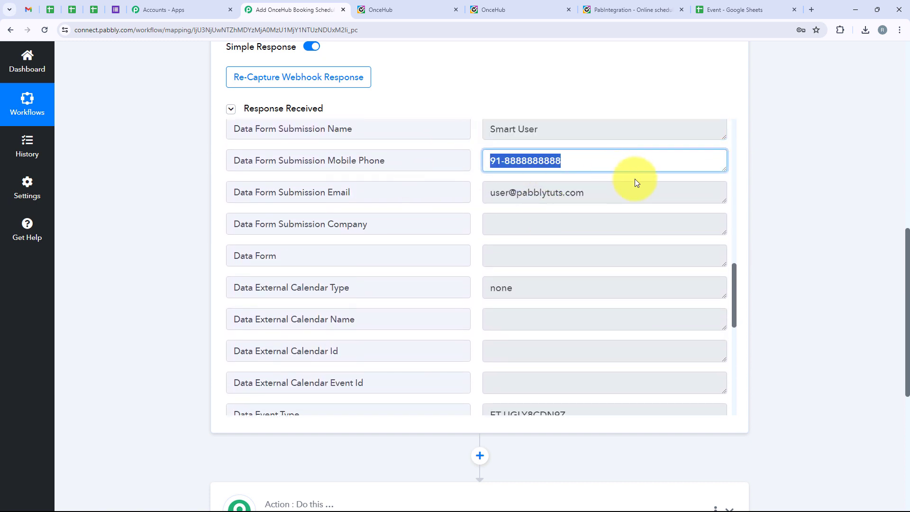
drag(636, 186, 479, 220)
click(172, 217)
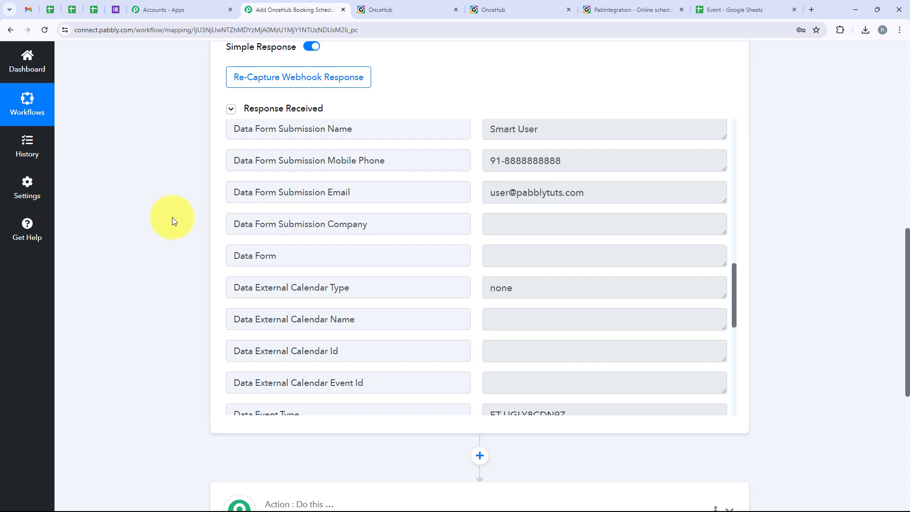
scroll(172, 117, up, 1)
scroll(172, 117, up, 15)
scroll(195, 248, down, 1)
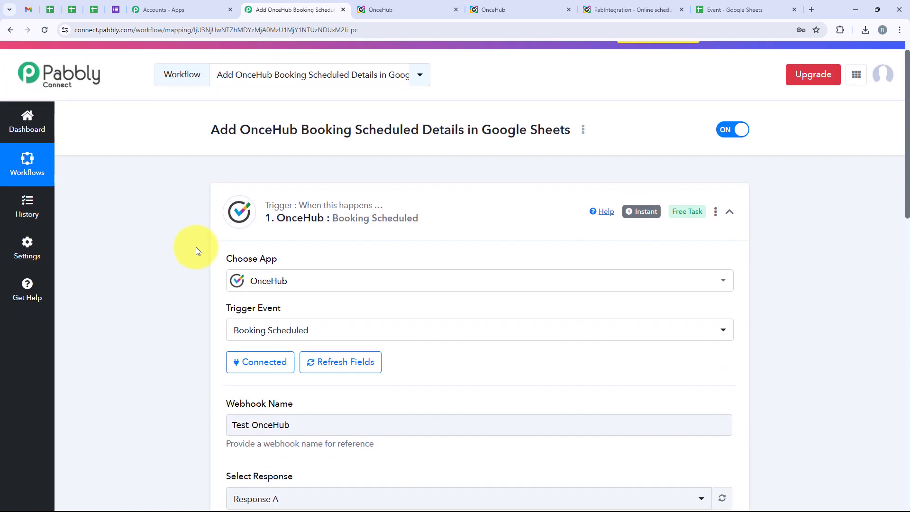
click(432, 217)
scroll(432, 247, up, 1)
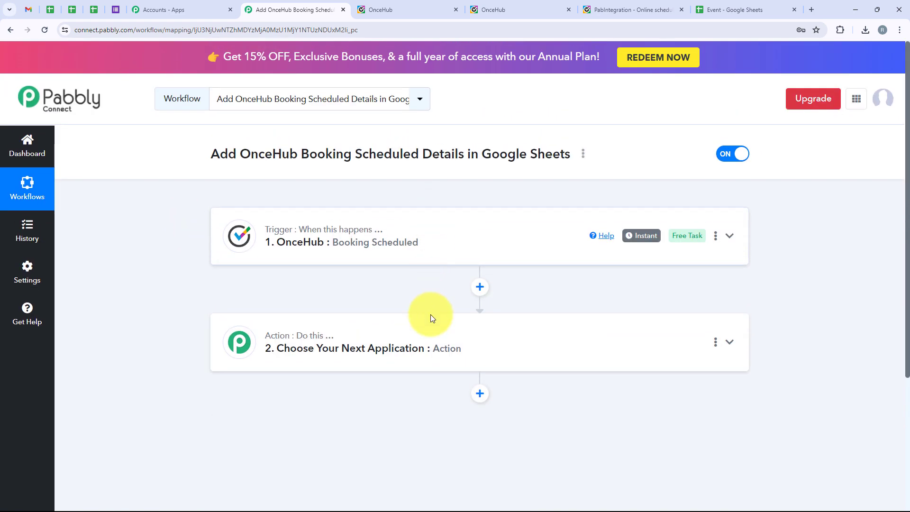
Choose Google Sheets as the app for the action step
click(423, 331)
scroll(271, 364, down, 4)
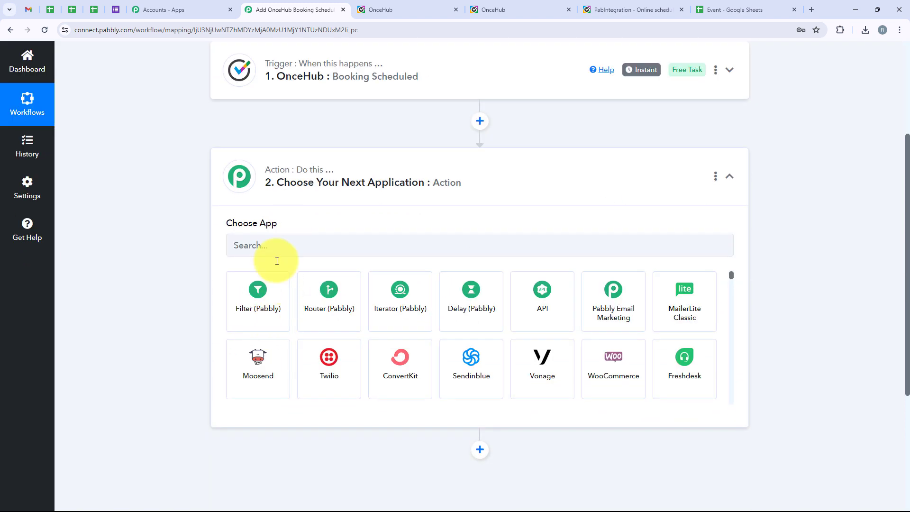
click(259, 245)
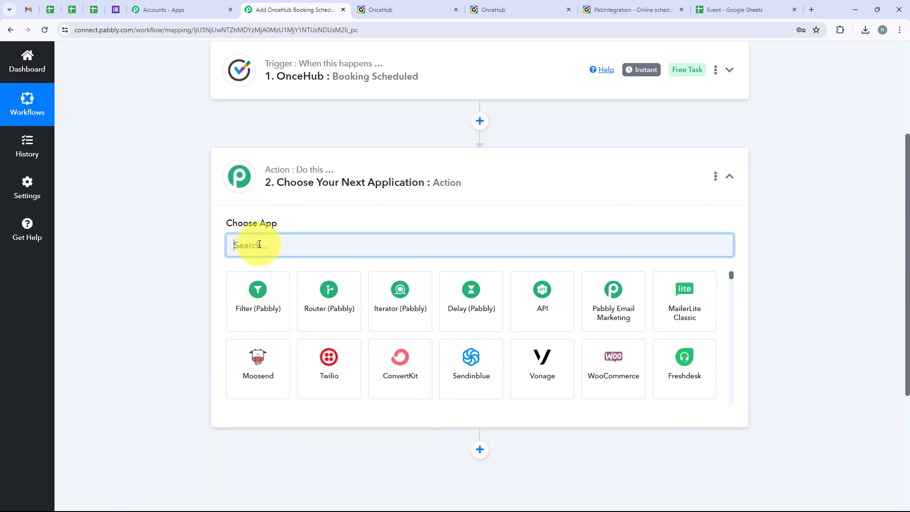
text(Goo)
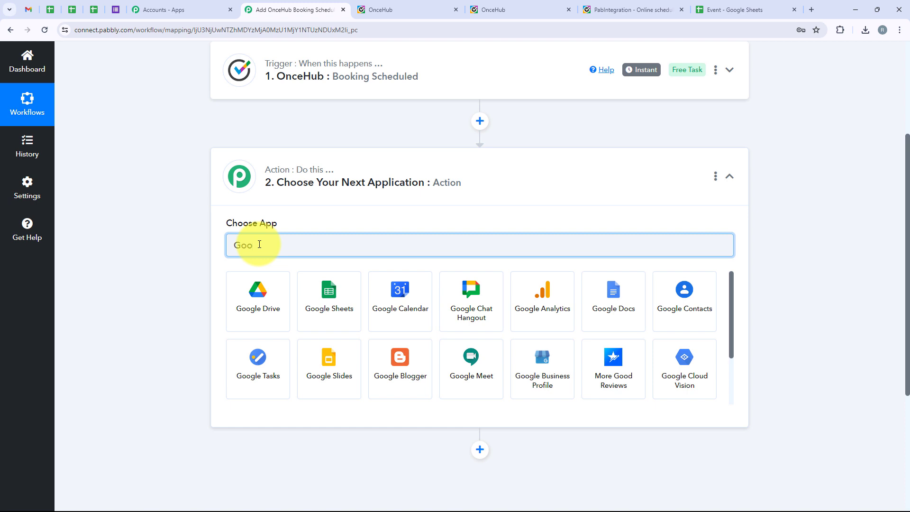
text(gl)
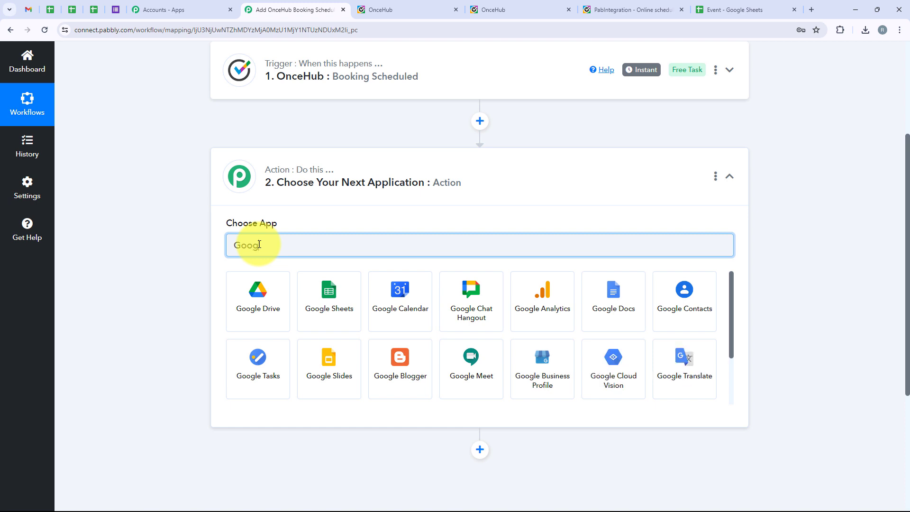
text(e Sheets)
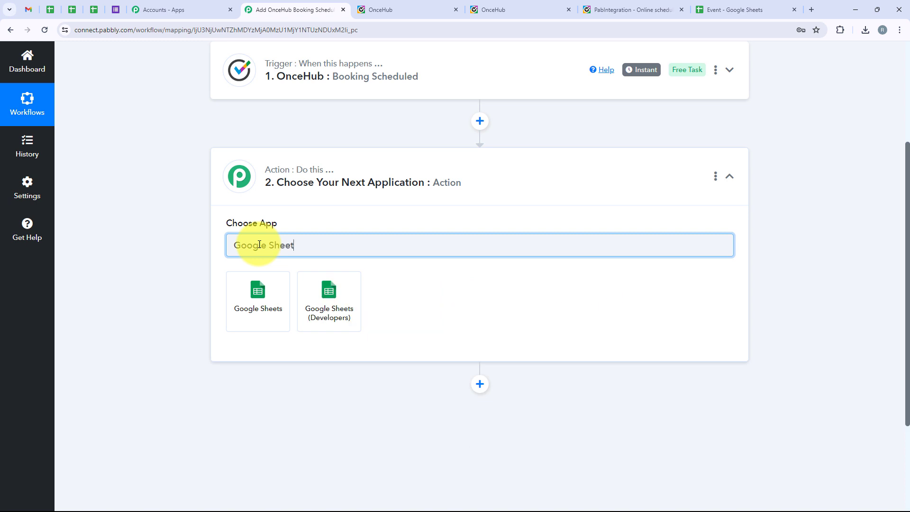
click(278, 318)
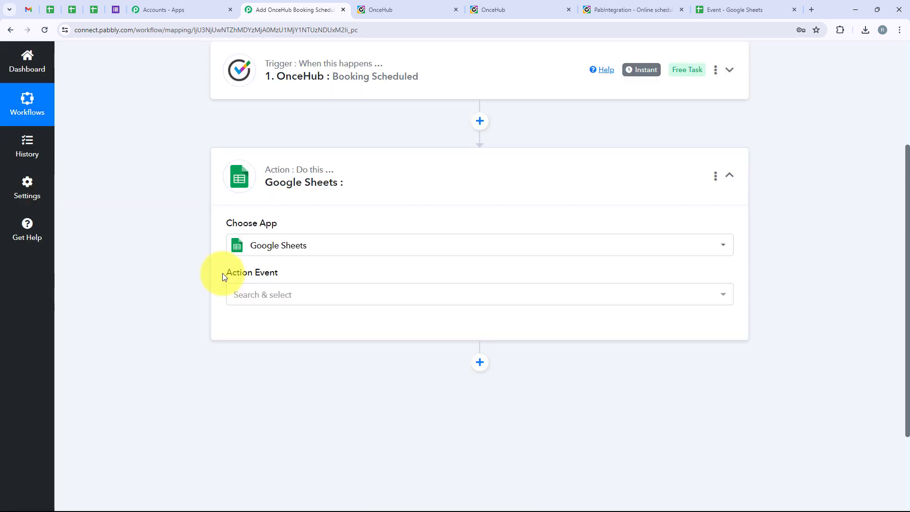
Set the action event to Add New Row and bring up the account connection panel
drag(222, 273, 289, 275)
click(300, 296)
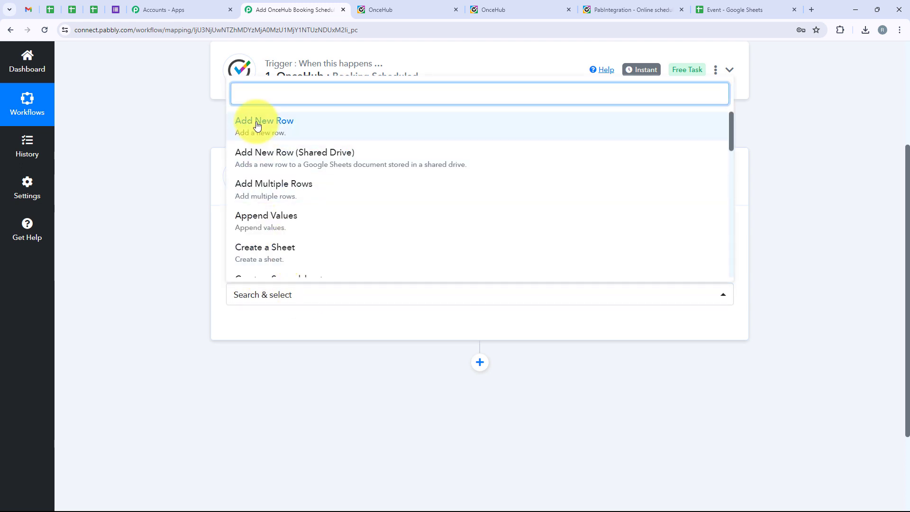
click(325, 131)
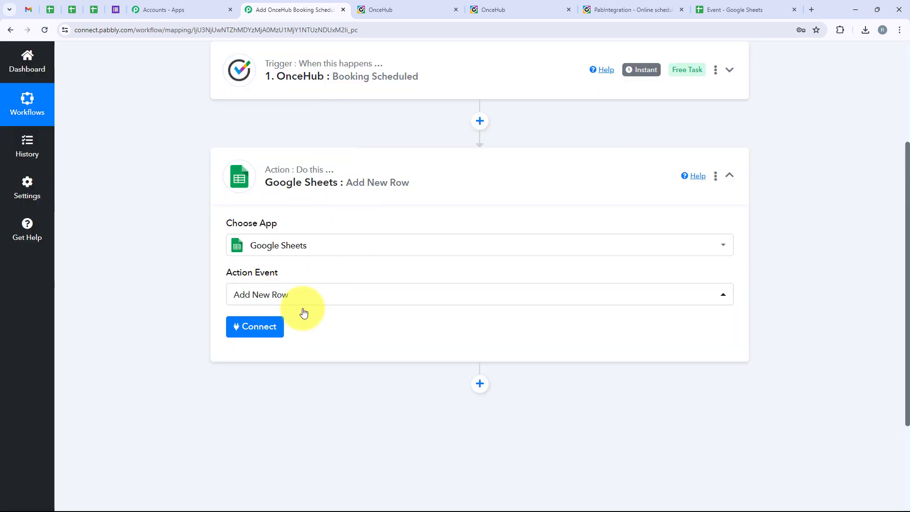
click(247, 336)
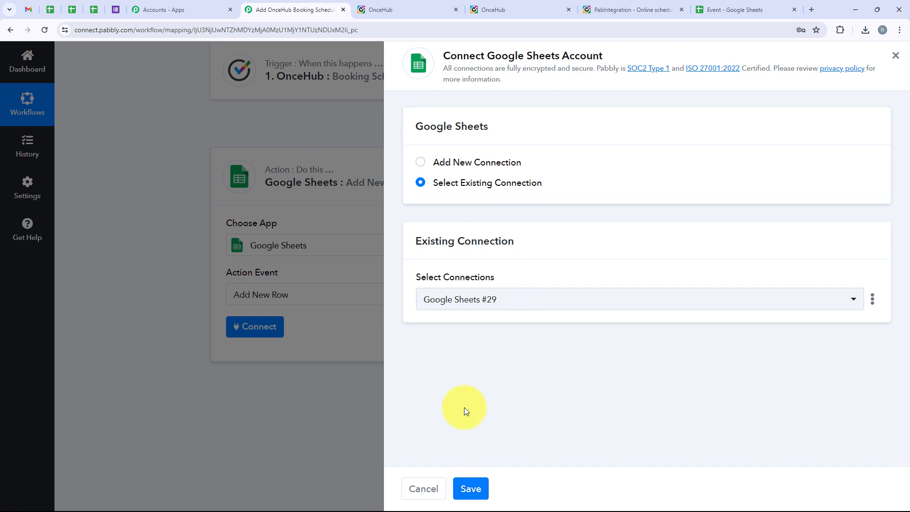
Add a new Google Sheets connection by signing in with Google and allowing access
click(437, 168)
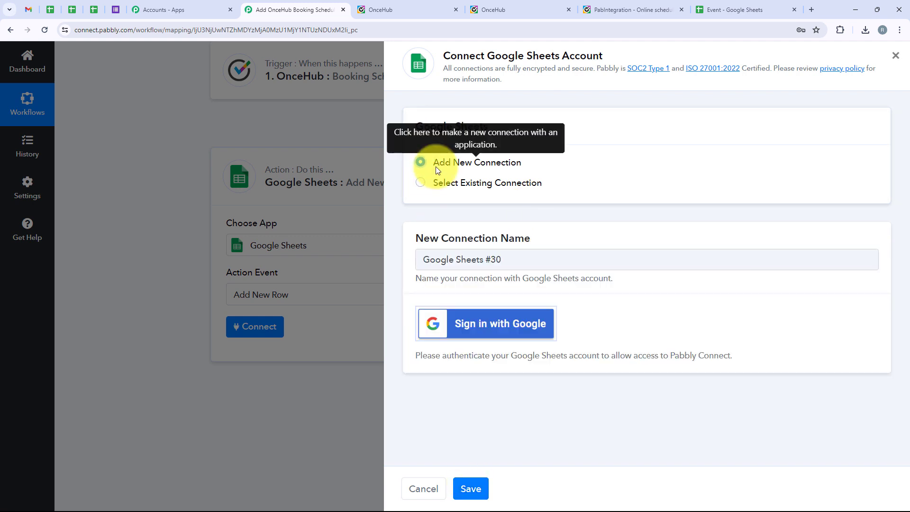
click(451, 340)
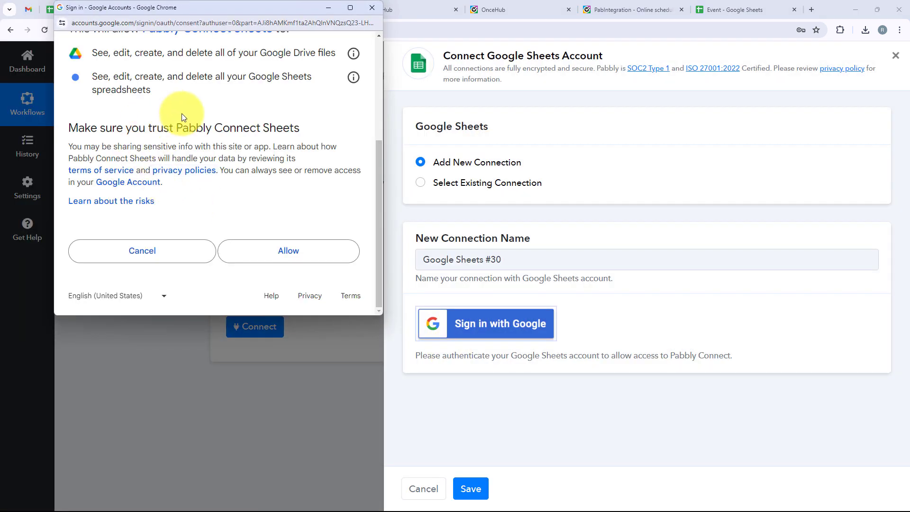
click(304, 252)
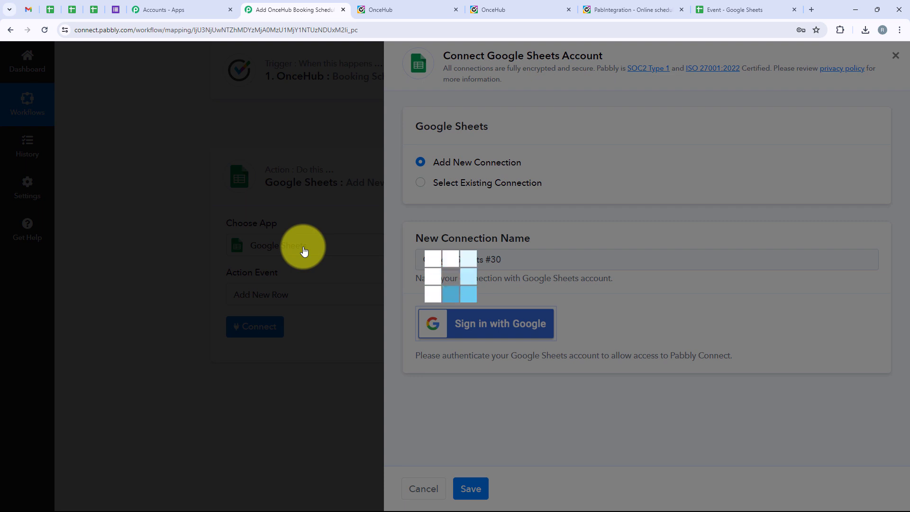
Check the Event spreadsheet's columns, then select Event as the destination spreadsheet
scroll(304, 249, down, 3)
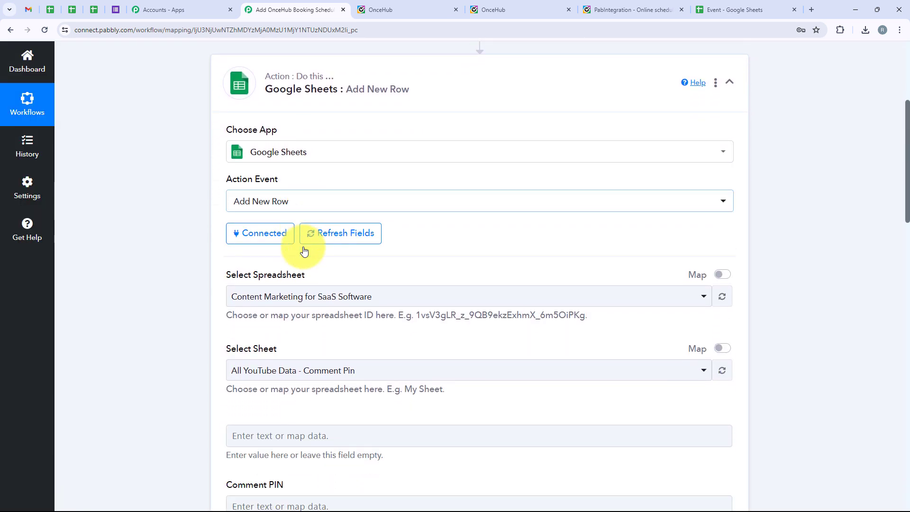
drag(312, 182, 214, 193)
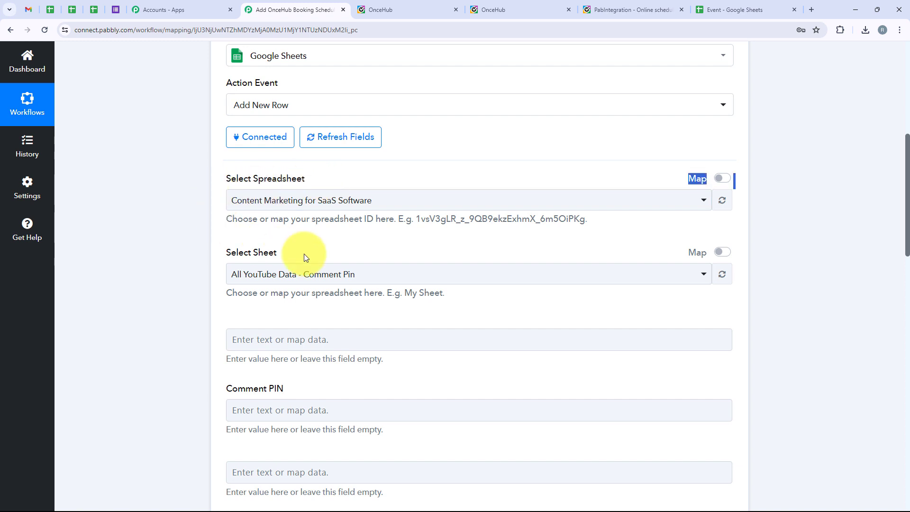
drag(303, 256, 198, 263)
click(181, 266)
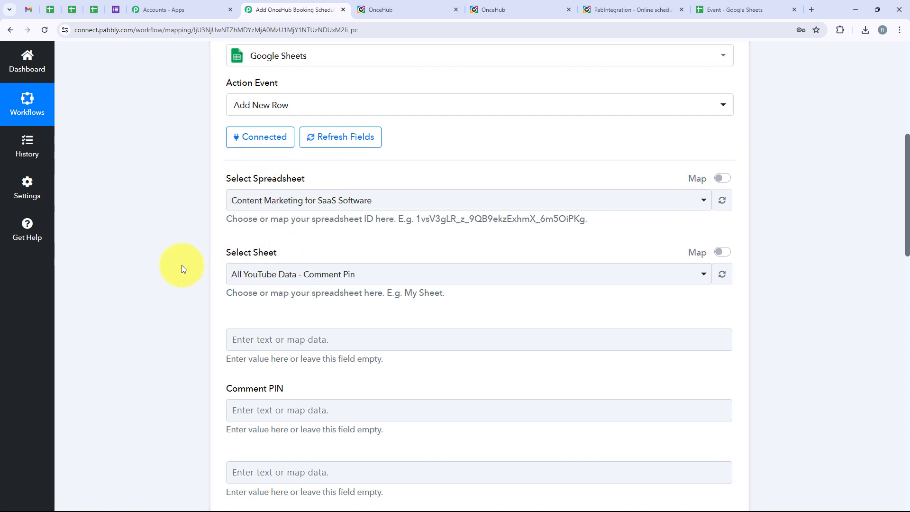
click(697, 4)
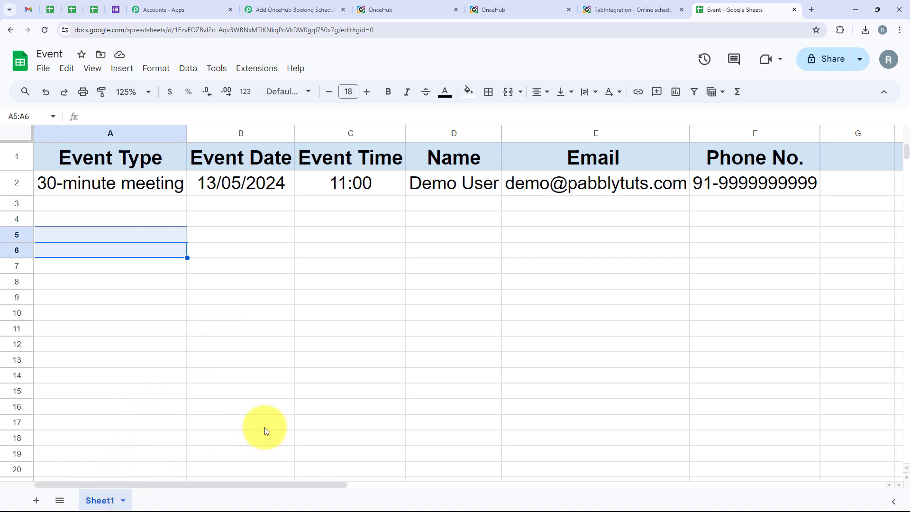
click(284, 9)
click(259, 194)
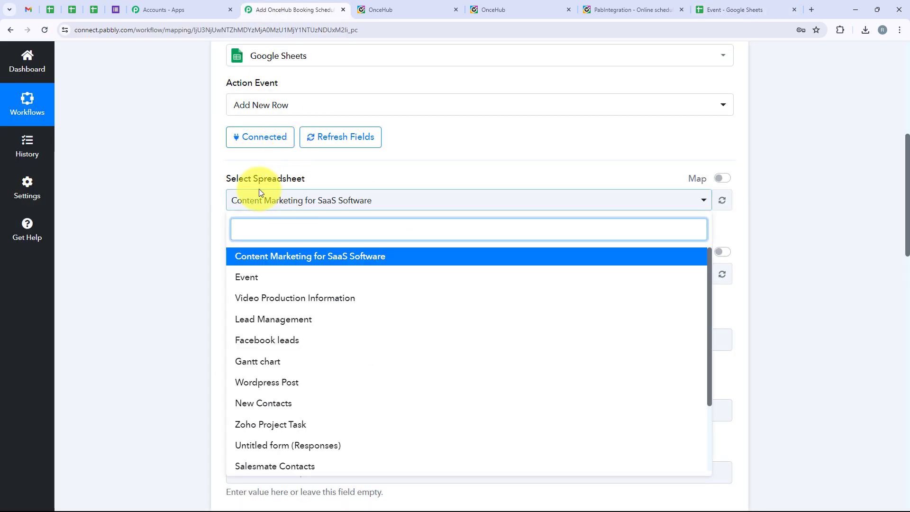
click(319, 276)
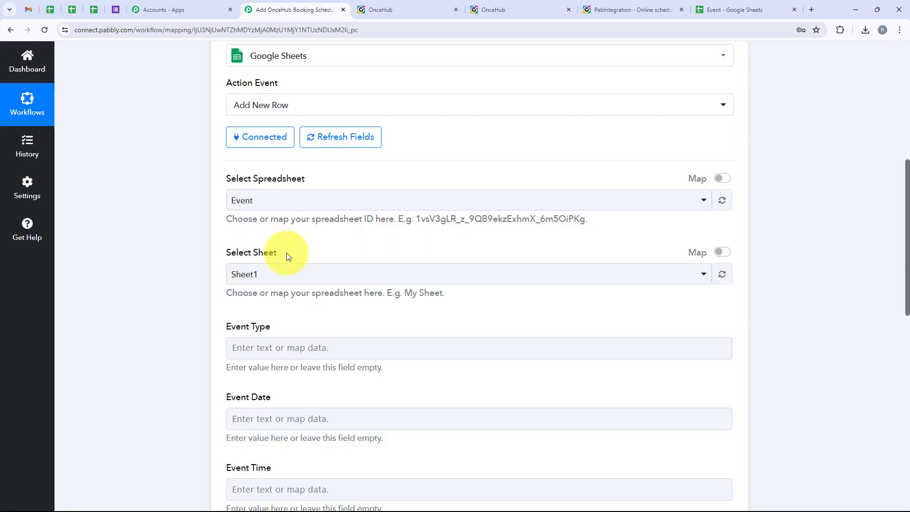
Choose Sheet1 of the Event spreadsheet as the target sheet
drag(220, 250, 321, 276)
click(324, 278)
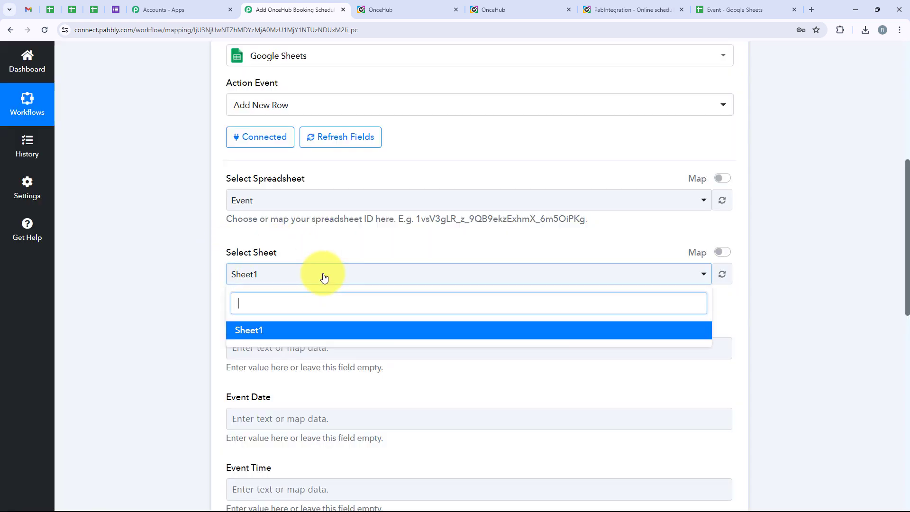
click(326, 329)
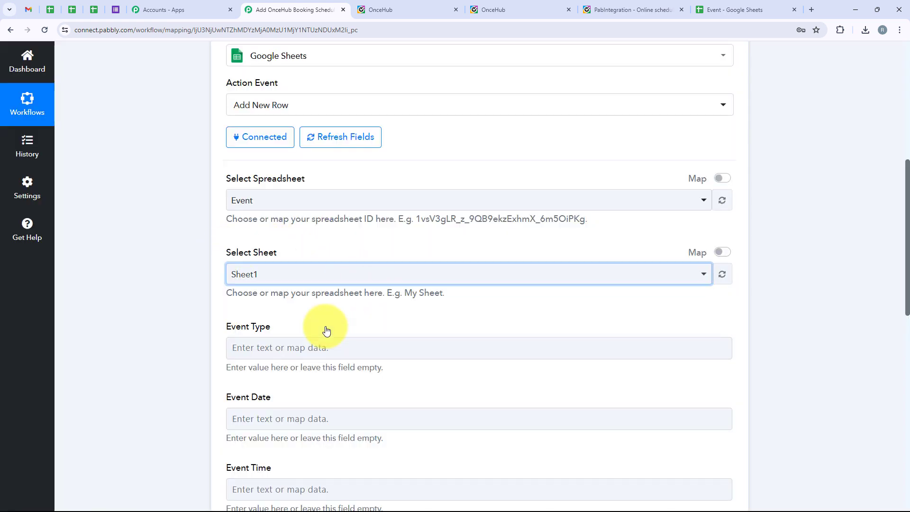
click(279, 275)
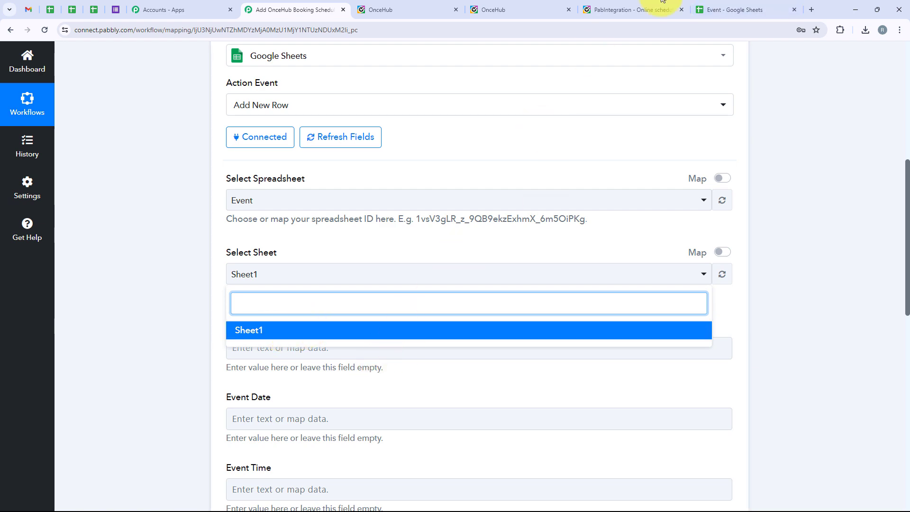
click(706, 9)
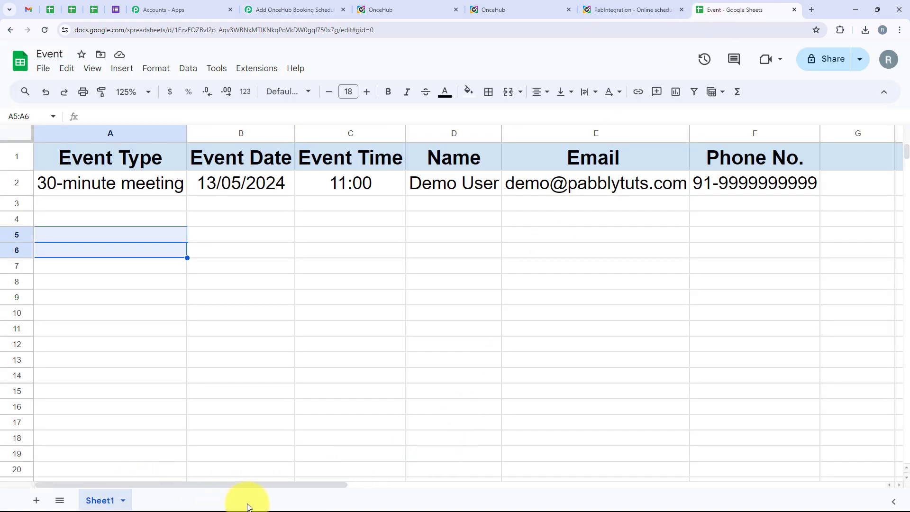
click(297, 10)
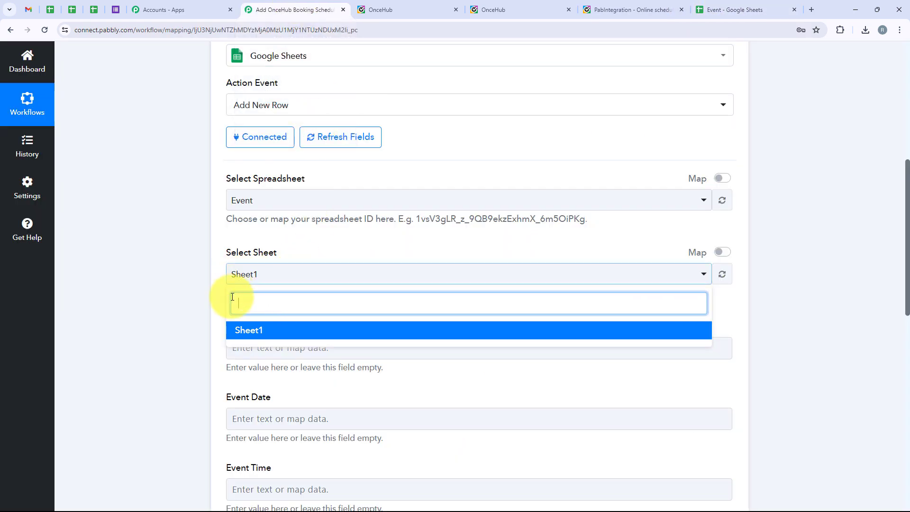
click(168, 360)
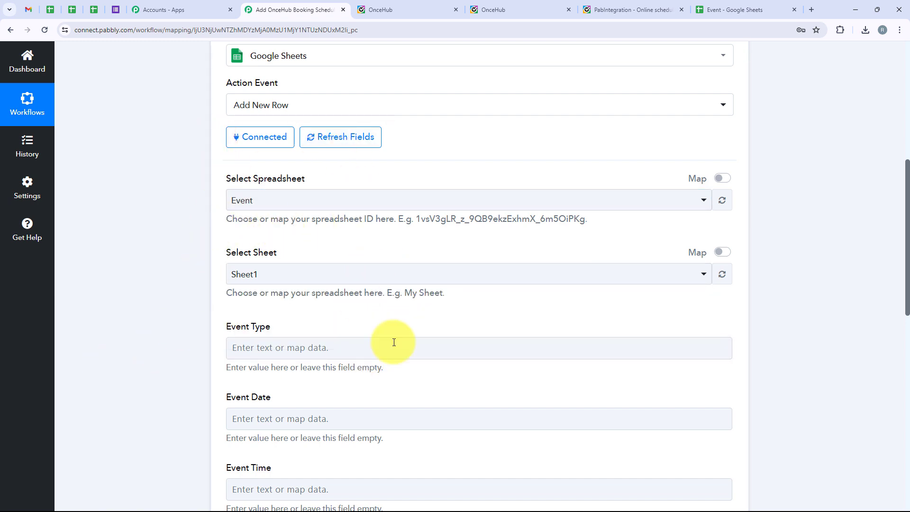
Compare the Event Type to Phone No. fields with the sheet headers, then start mapping Event Type
scroll(394, 343, down, 4)
scroll(269, 273, down, 1)
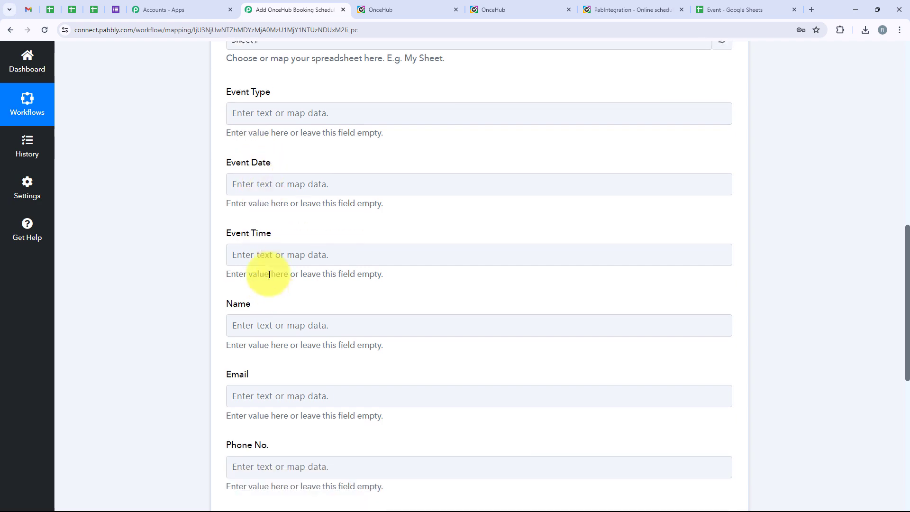
scroll(269, 274, up, 3)
click(732, 9)
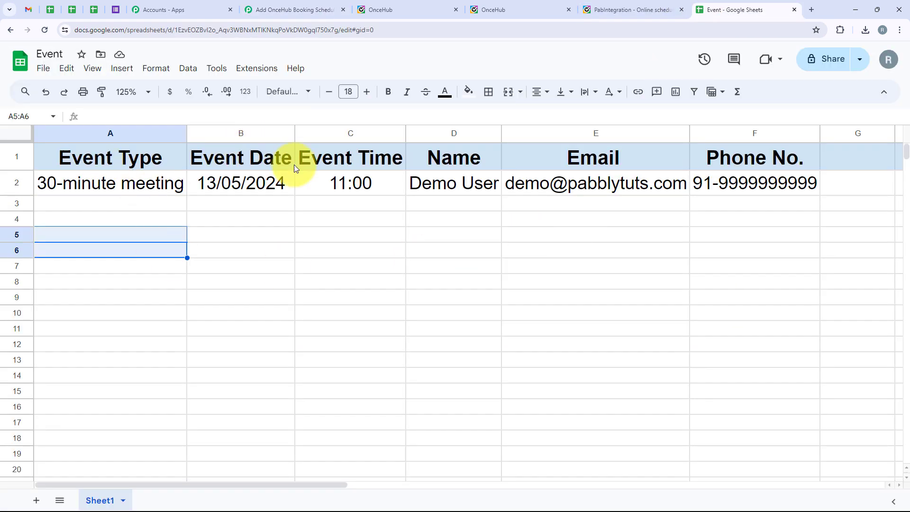
click(325, 10)
scroll(307, 297, down, 1)
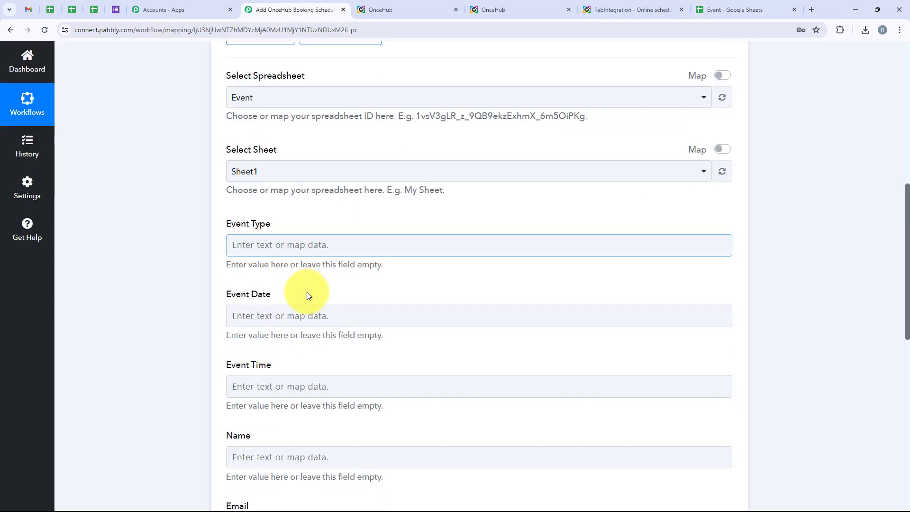
scroll(307, 294, down, 2)
scroll(309, 299, up, 2)
click(284, 199)
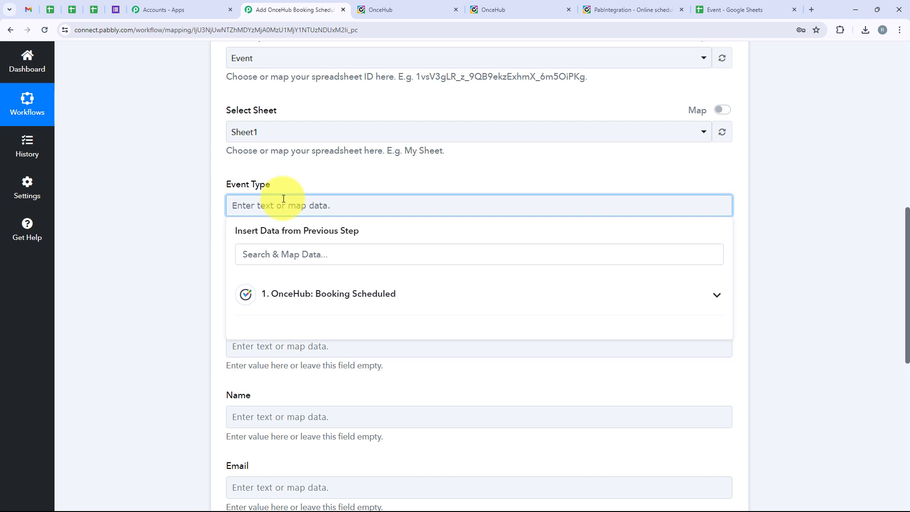
Map OnceHub's Data Subject (30-minute meeting) into the Event Type field
click(334, 292)
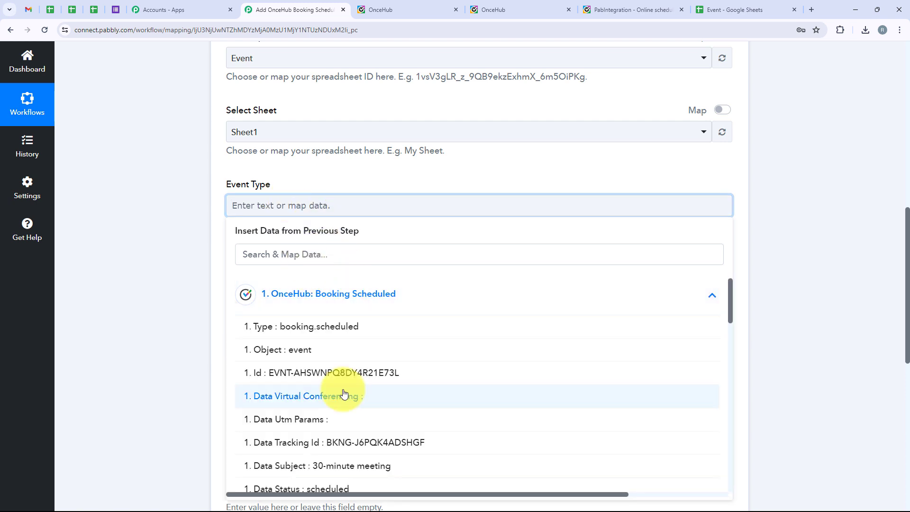
scroll(344, 394, down, 3)
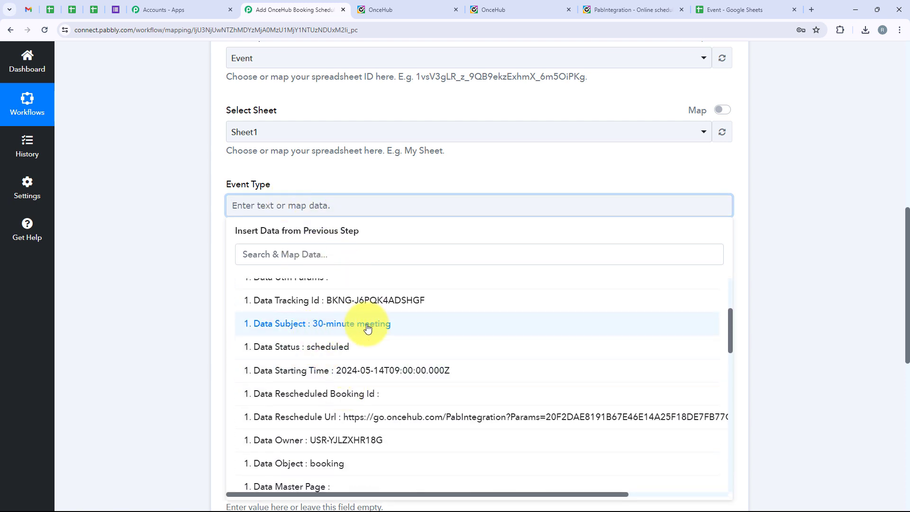
click(425, 323)
click(164, 278)
scroll(164, 278, down, 1)
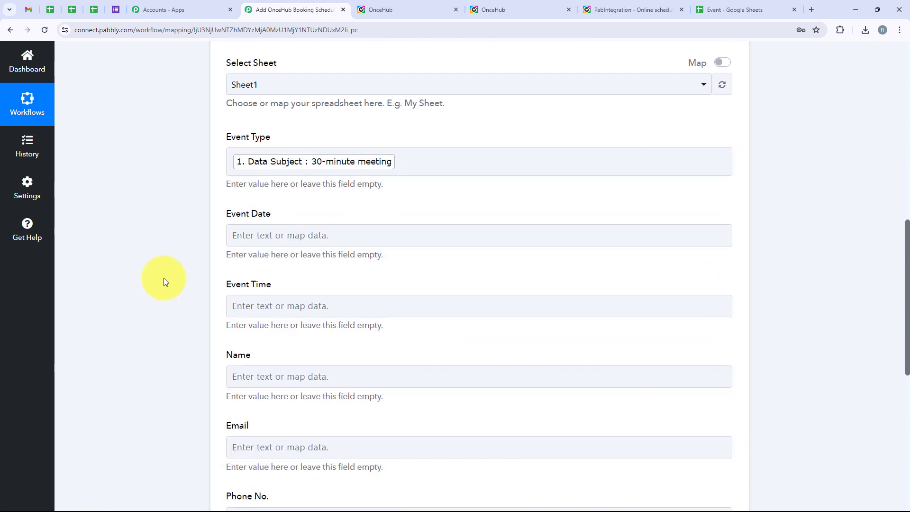
drag(274, 214, 291, 299)
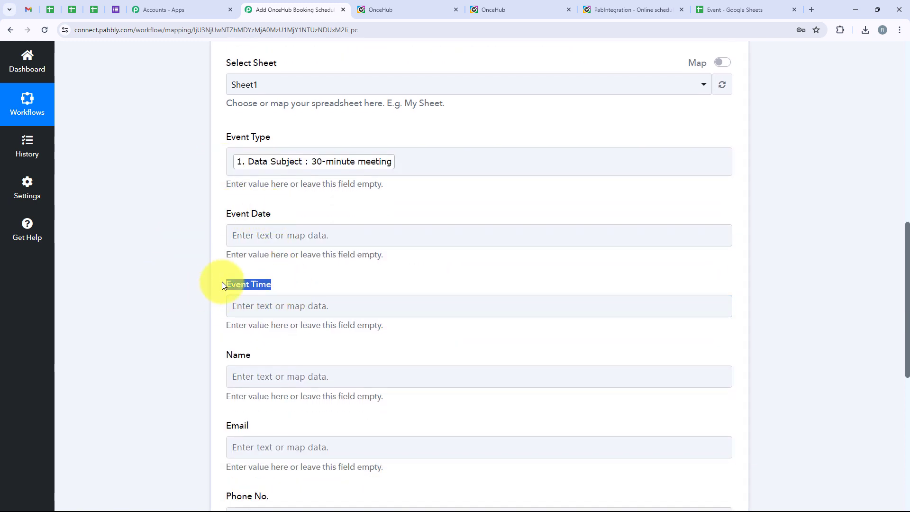
Compare Event Date's booking data with the spreadsheet's date and time values, leaving it unmapped
click(312, 230)
click(403, 318)
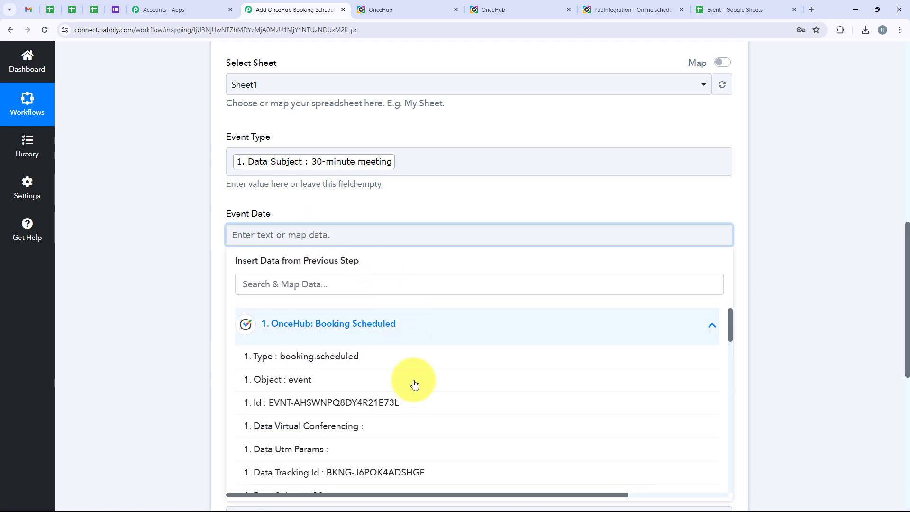
scroll(417, 426, down, 3)
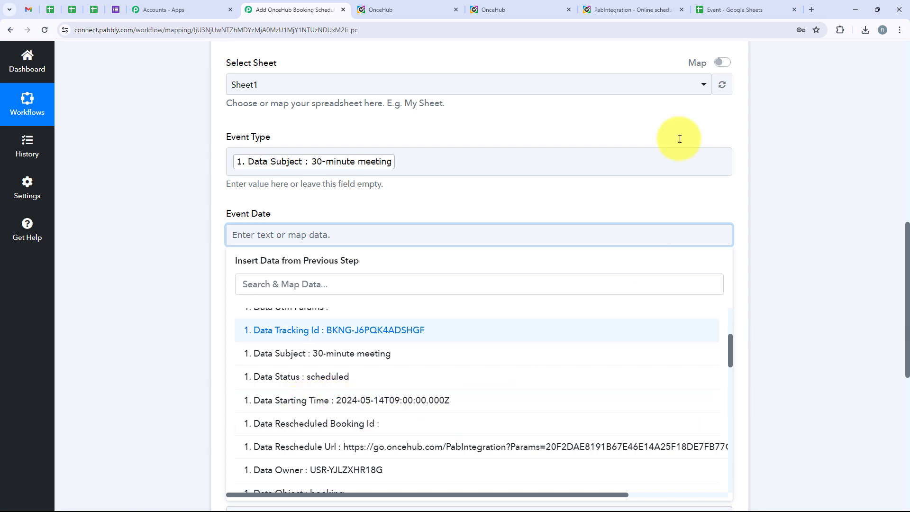
click(725, 9)
click(247, 184)
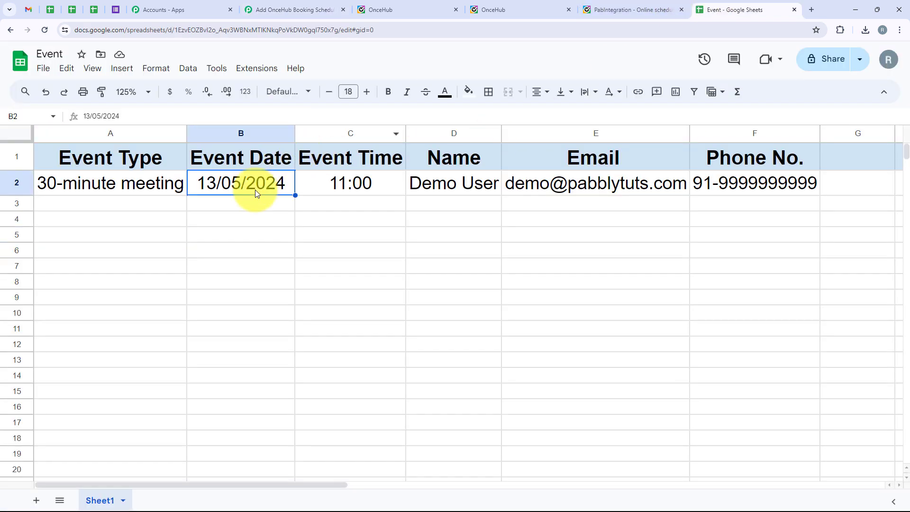
click(303, 189)
click(259, 5)
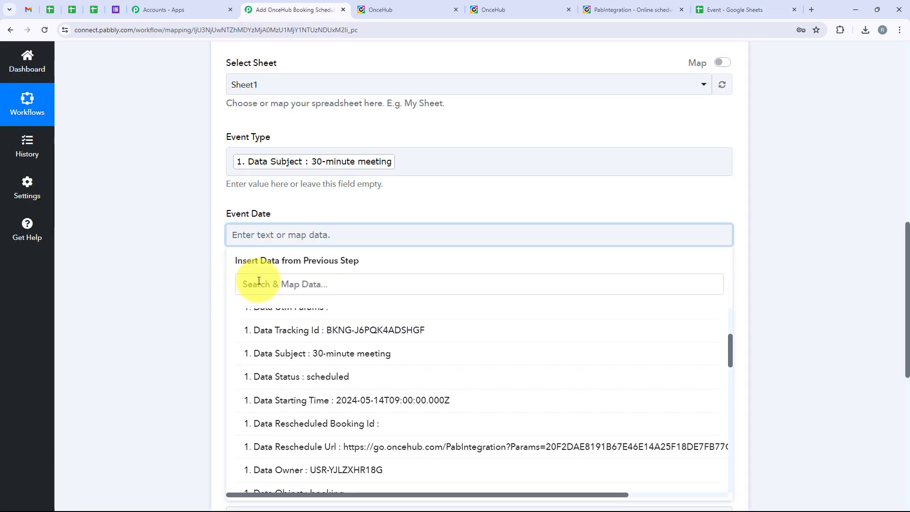
click(190, 295)
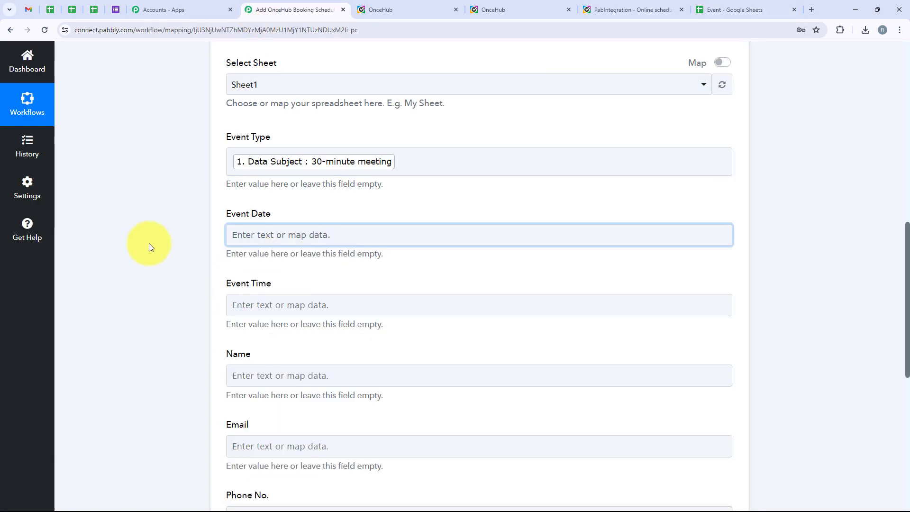
scroll(183, 142, up, 10)
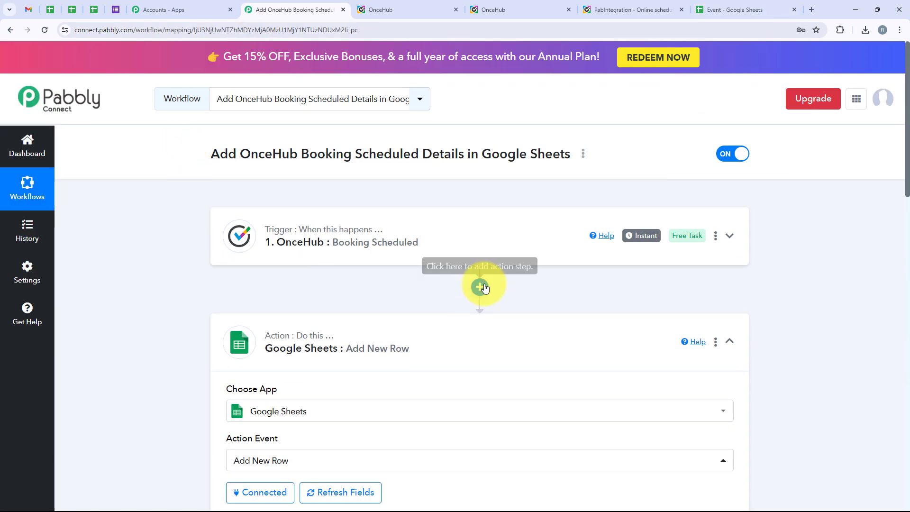
Insert a Date/Time Formatter step between the OnceHub trigger and the Google Sheets action
click(480, 287)
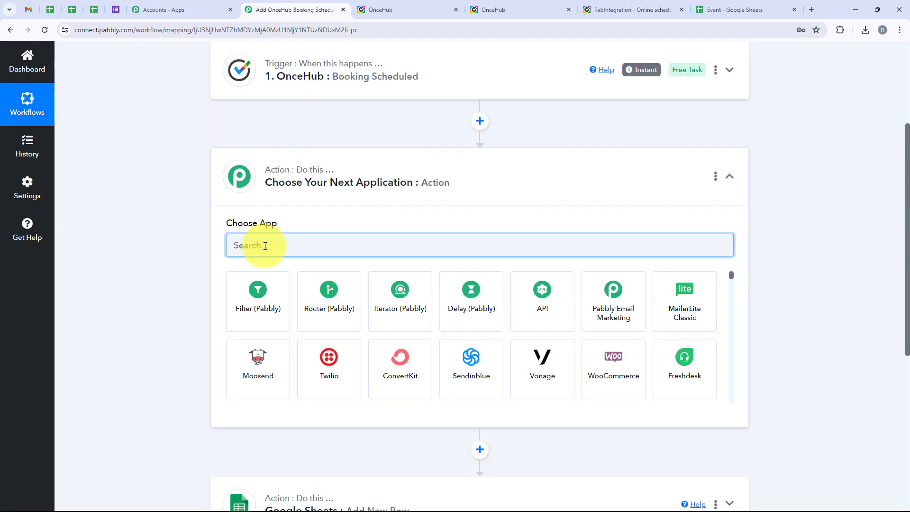
text(Date)
click(258, 321)
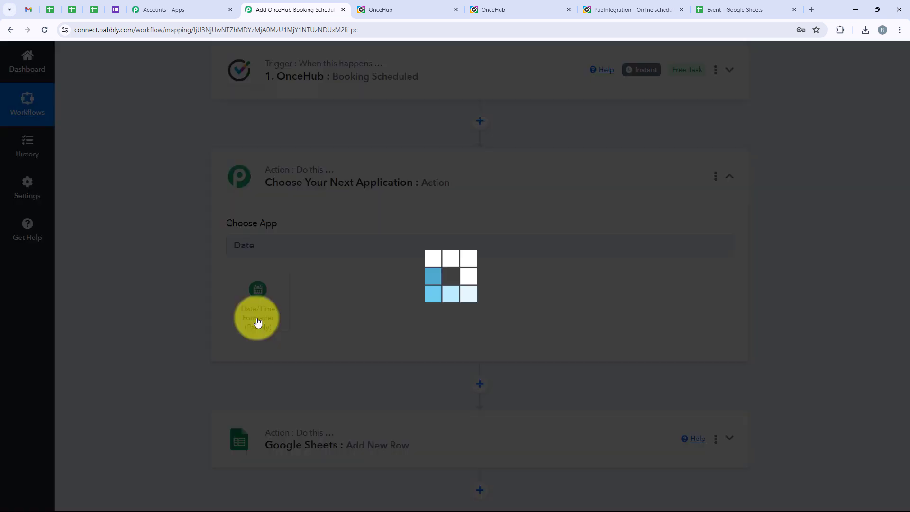
Set the formatter's action event to Format Date with Time Zone and connect it
click(294, 294)
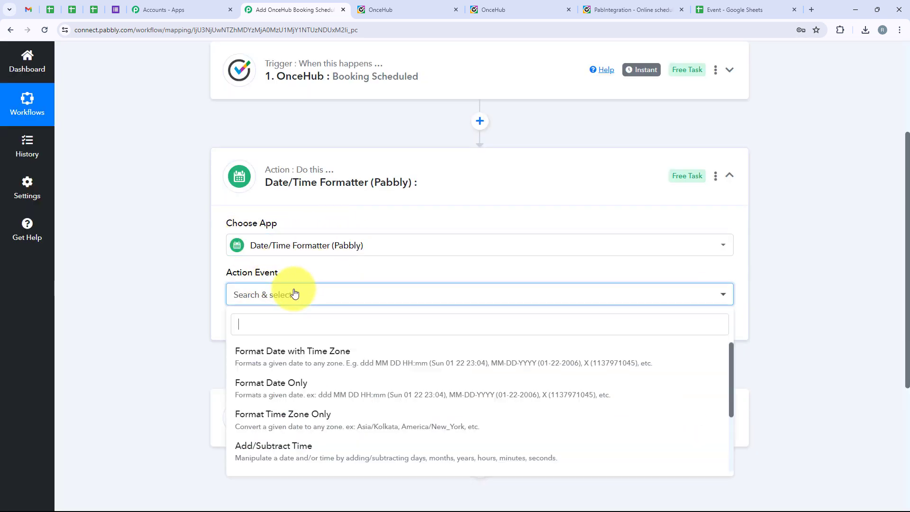
drag(220, 272, 372, 268)
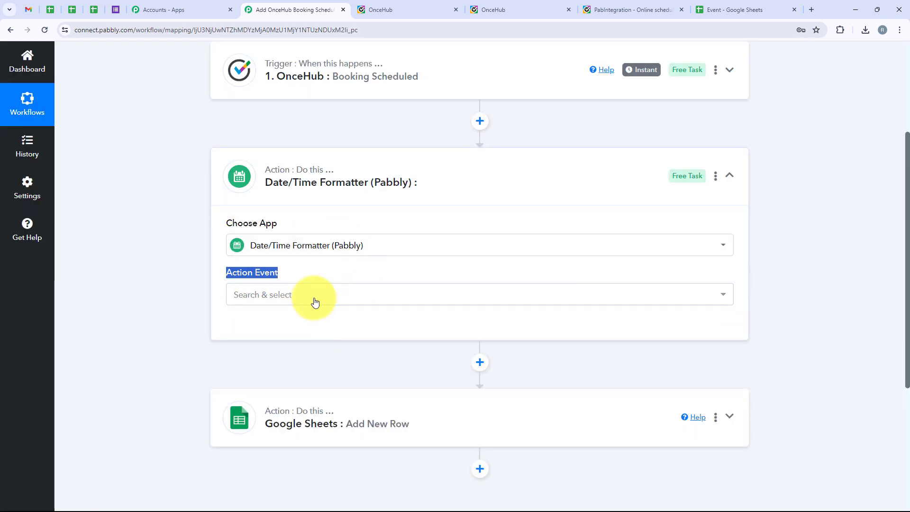
click(315, 302)
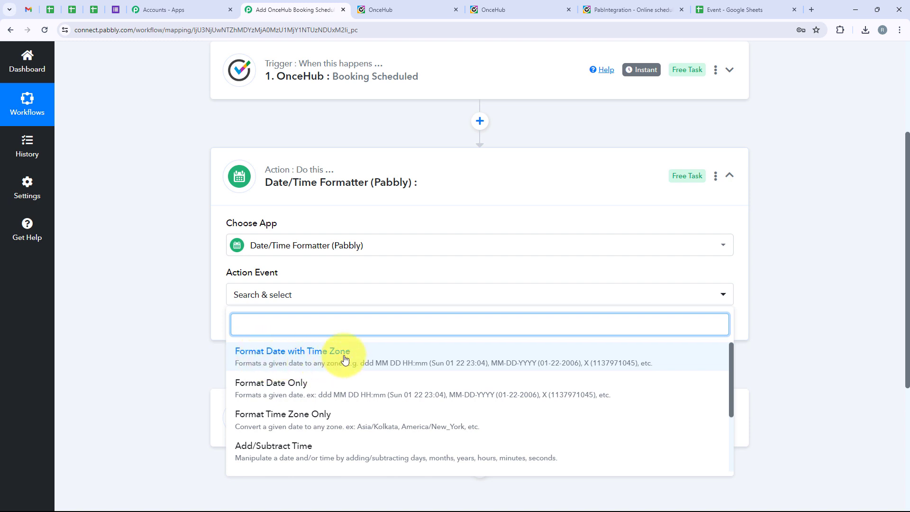
click(345, 359)
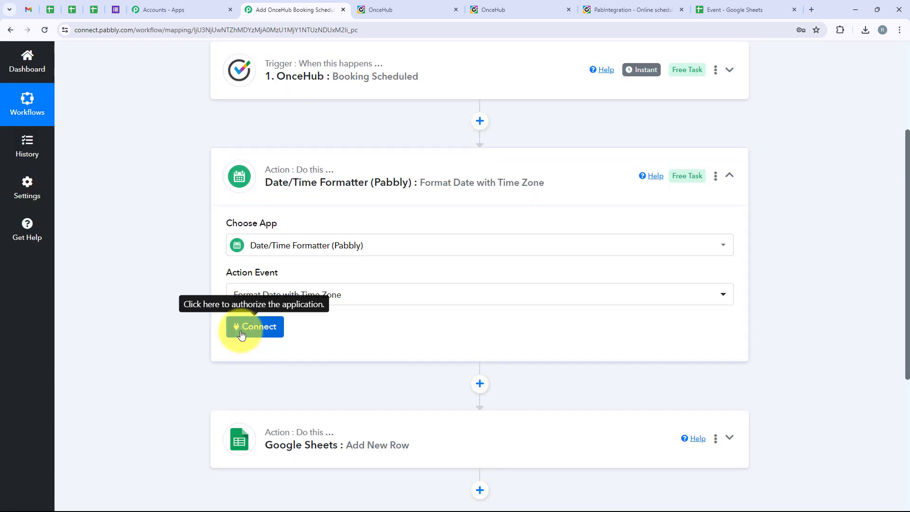
click(241, 334)
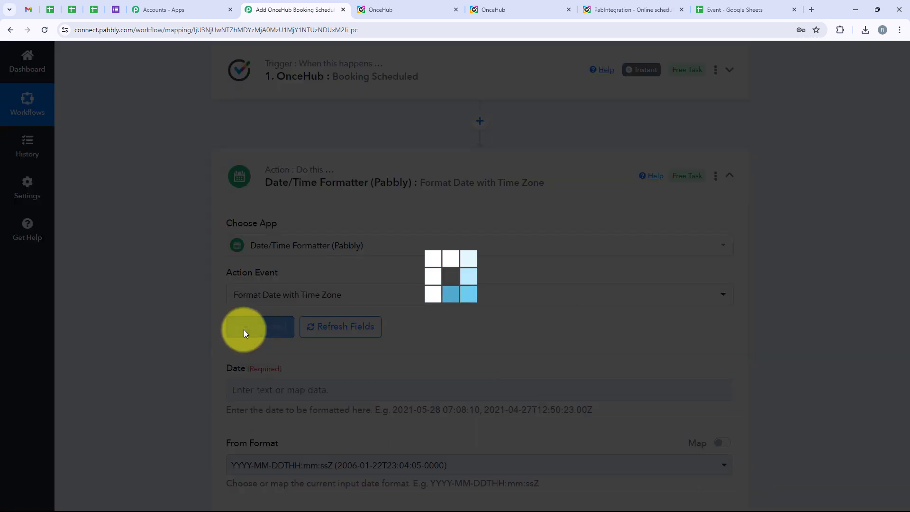
scroll(320, 327, down, 2)
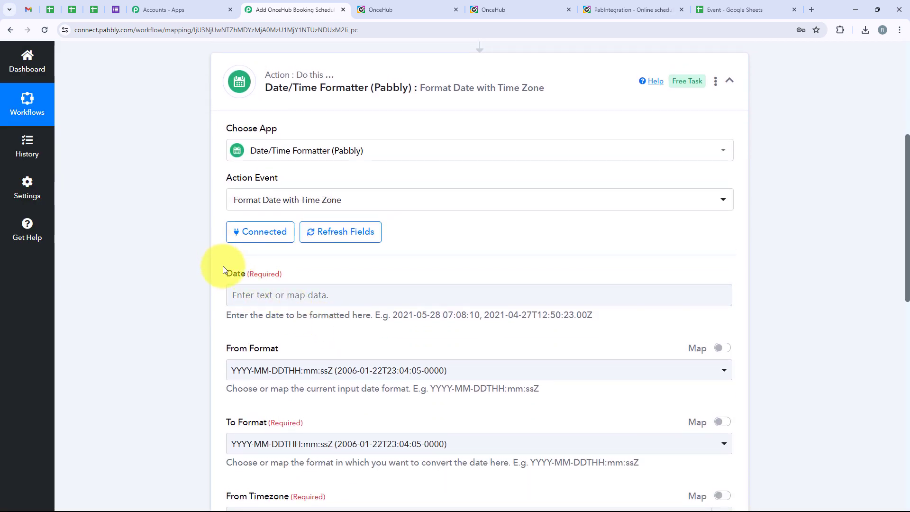
Map the booking's Data Starting Time into the formatter's Date field
scroll(245, 274, down, 3)
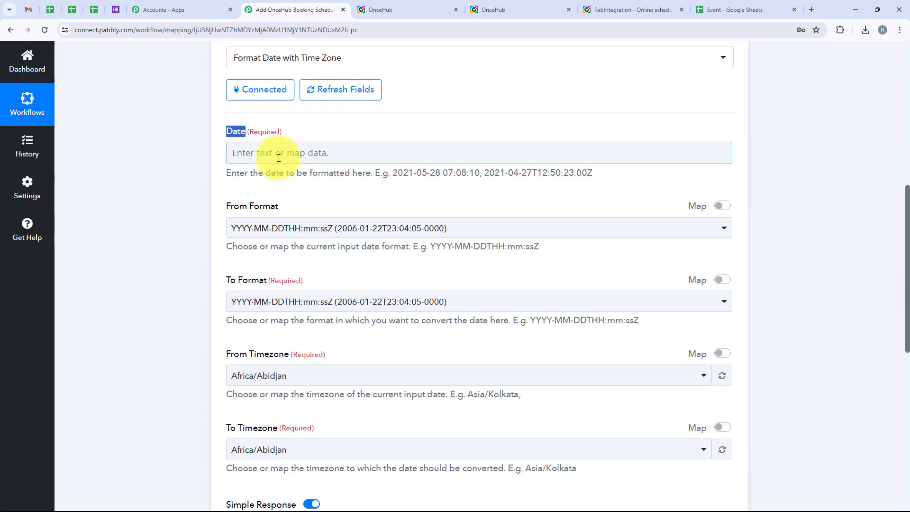
click(252, 152)
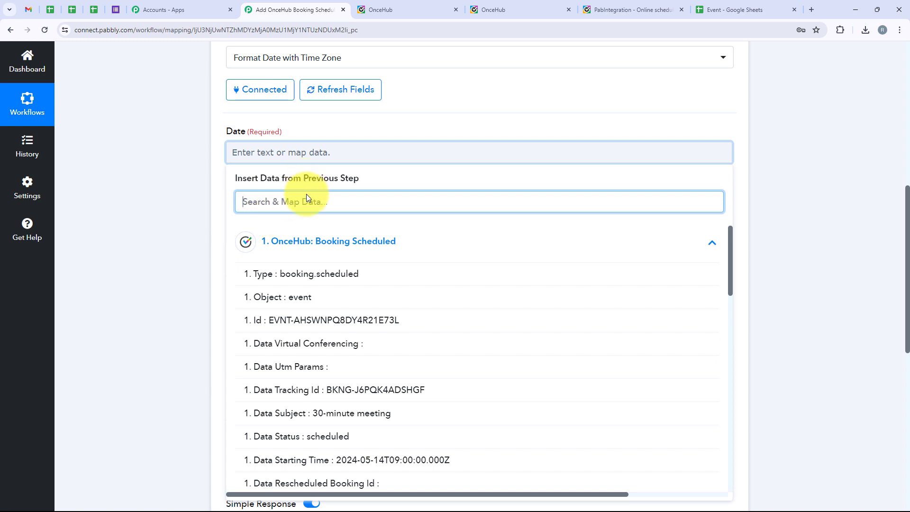
text(time)
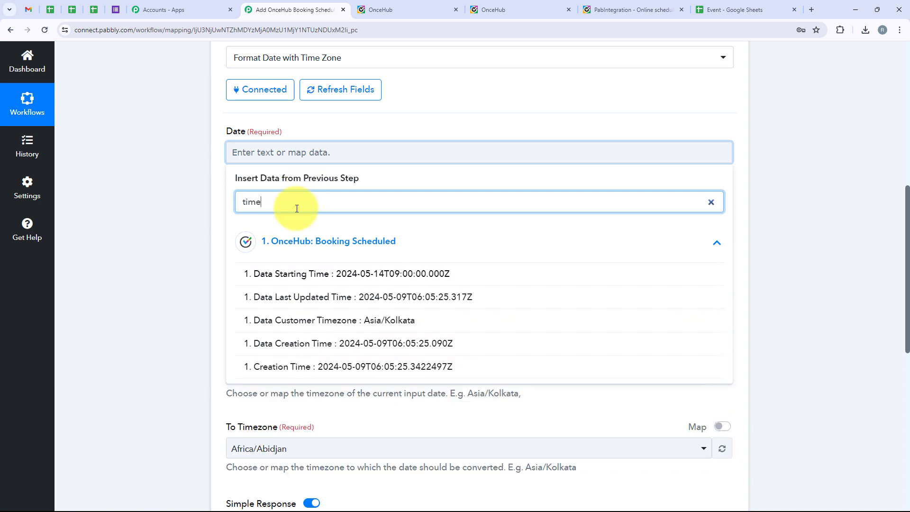
click(431, 279)
click(169, 215)
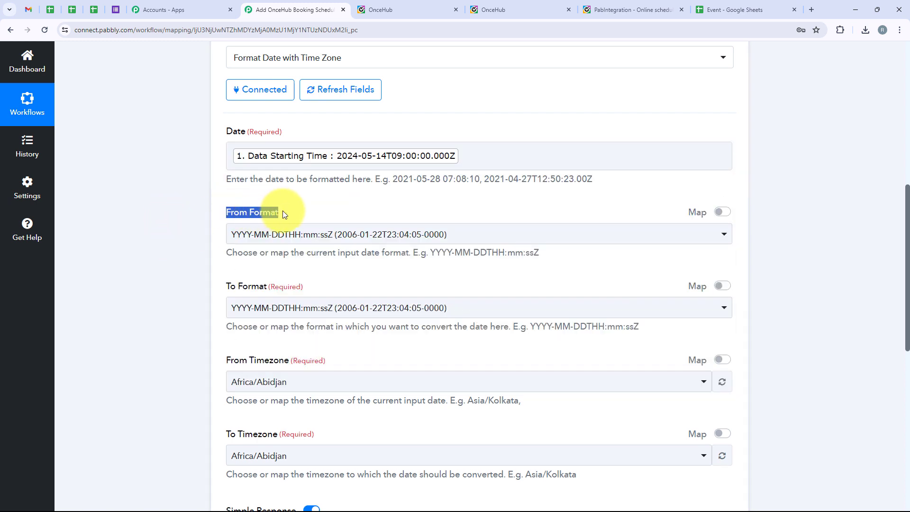
scroll(237, 308, up, 1)
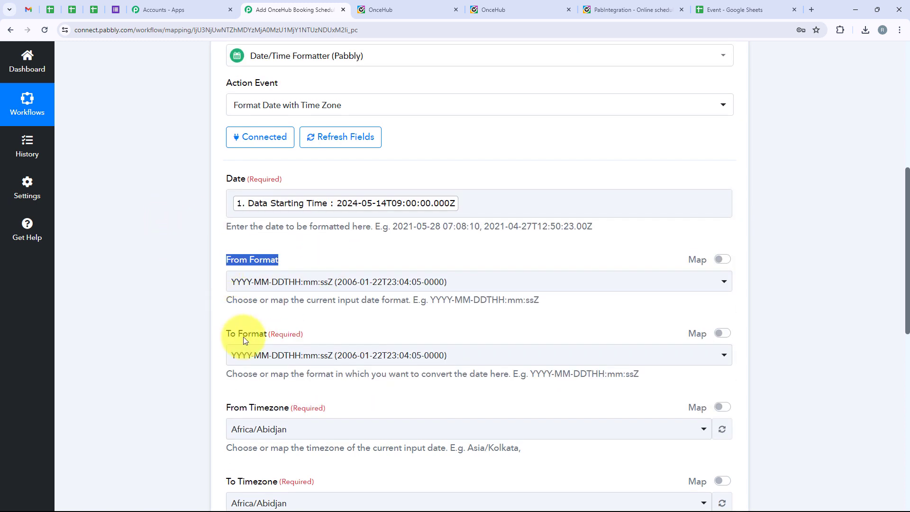
drag(225, 334, 267, 333)
scroll(368, 322, down, 3)
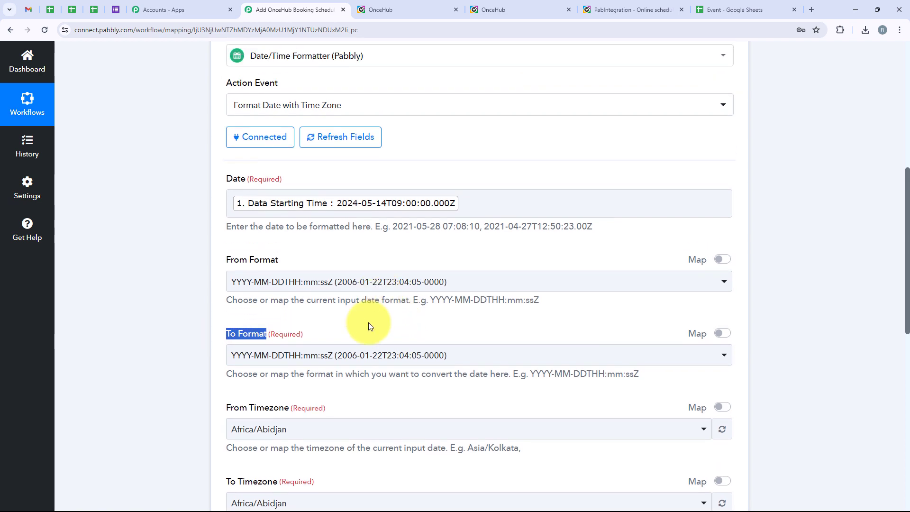
Set To Format to DD/MM/YYYY and To Timezone to Asia/Kolkata
click(332, 216)
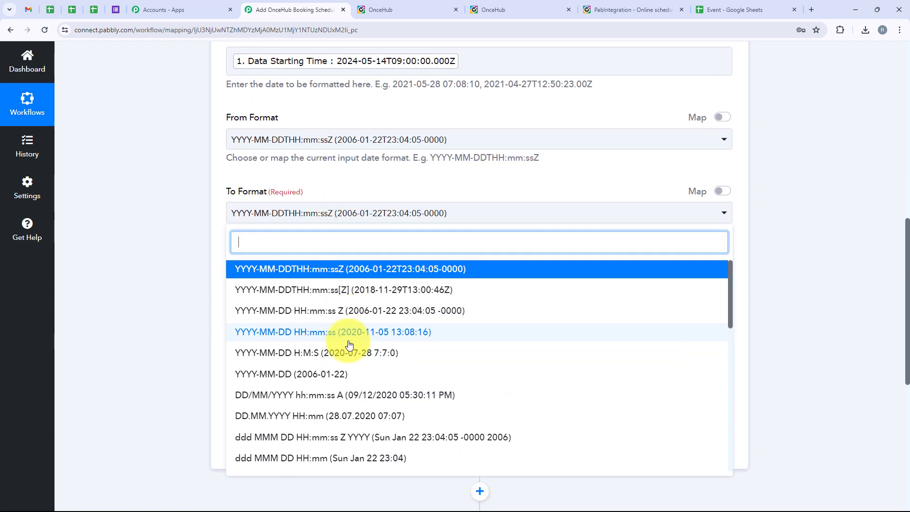
scroll(334, 298, down, 3)
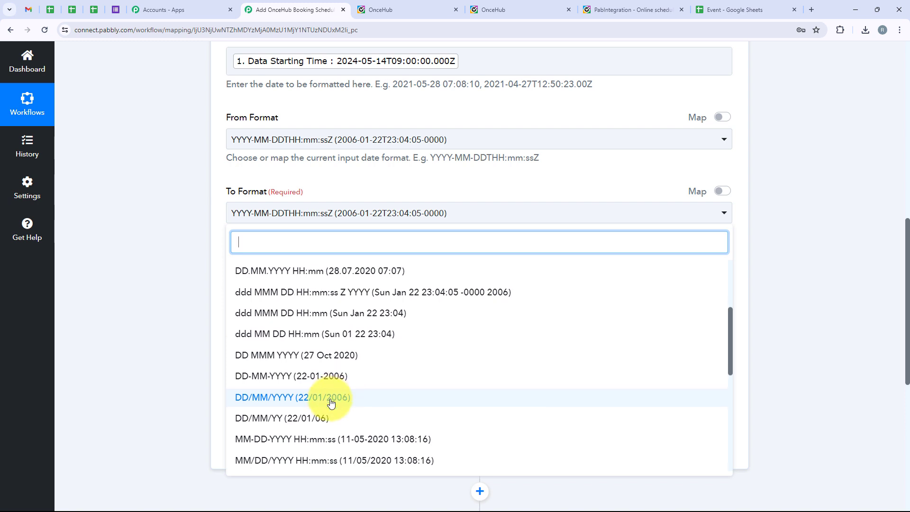
scroll(332, 399, down, 1)
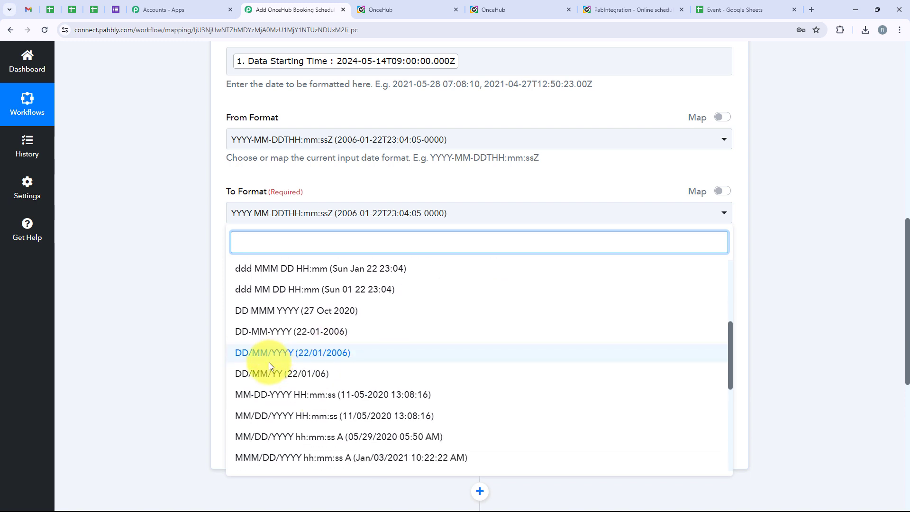
click(299, 361)
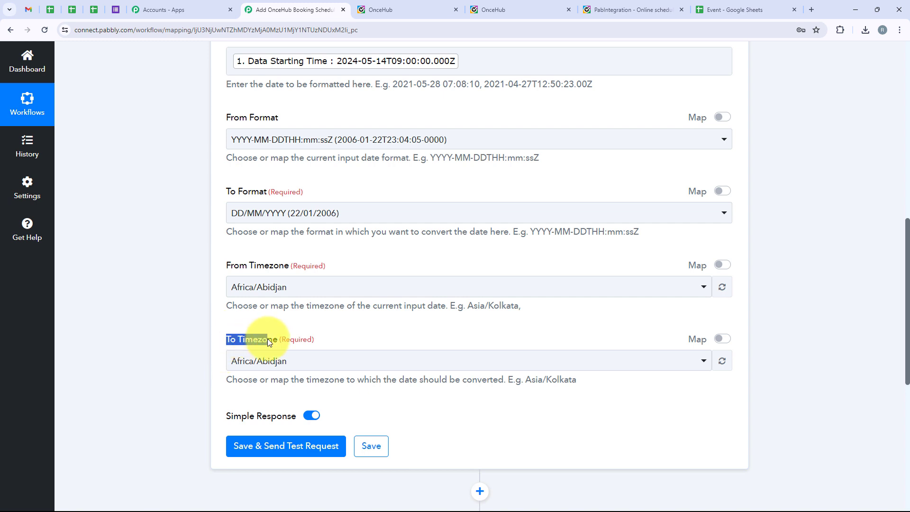
drag(267, 339, 274, 339)
click(284, 361)
click(269, 105)
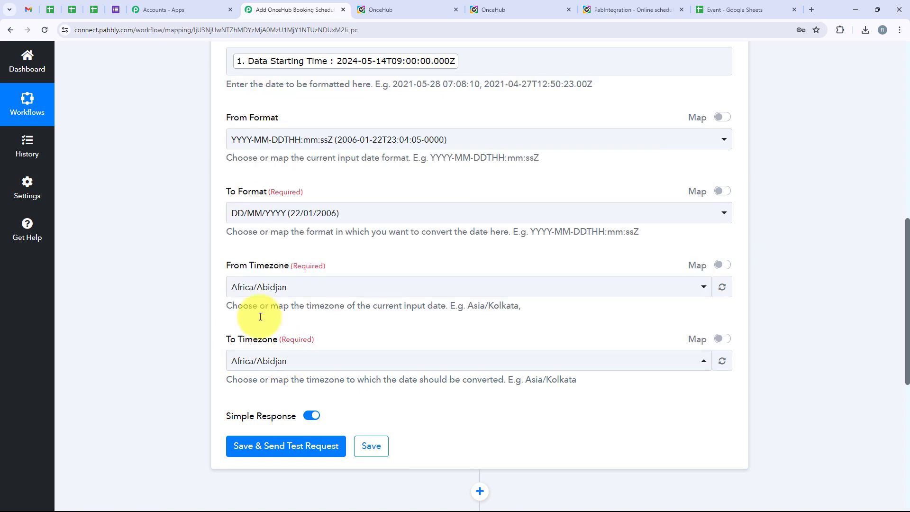
click(261, 361)
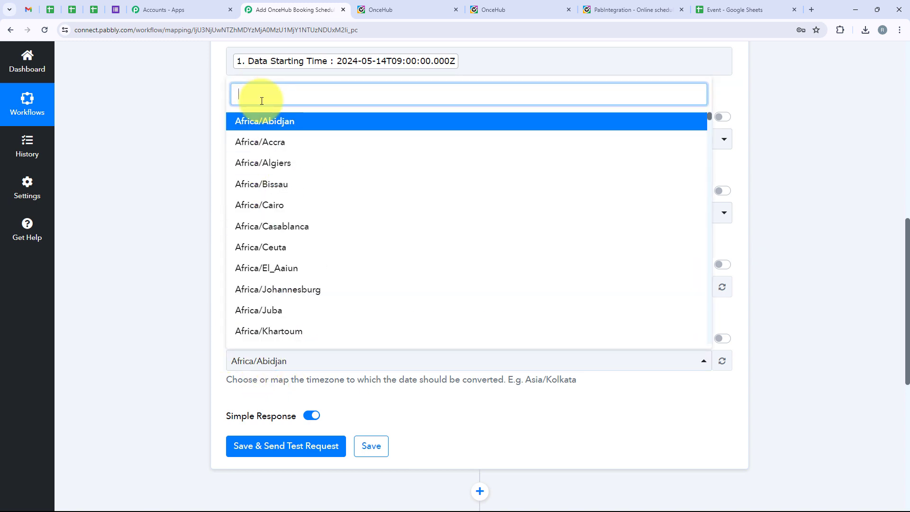
text(kol)
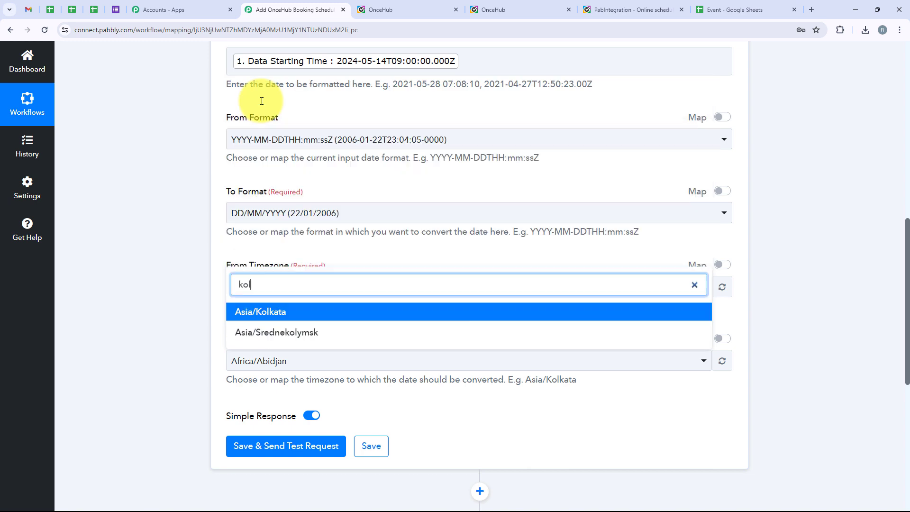
click(273, 313)
Save and test the formatter, confirming the result 14/05/2024
scroll(273, 311, down, 2)
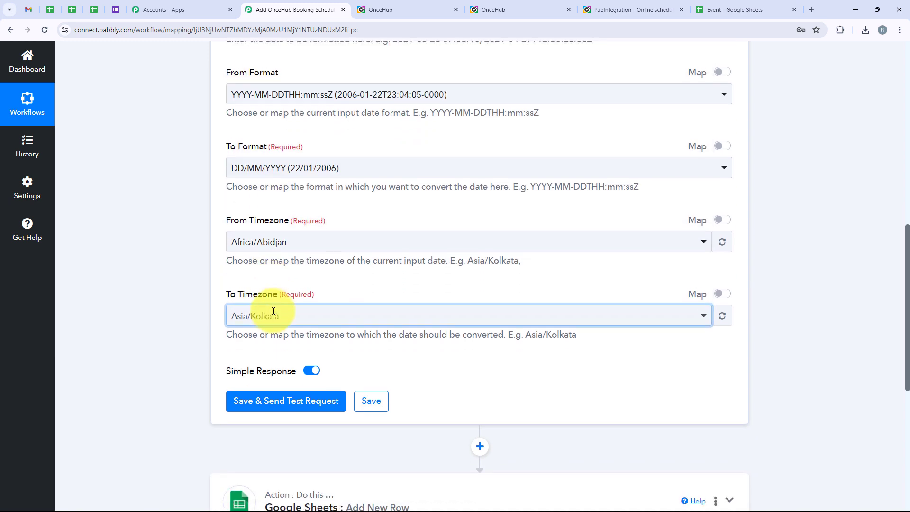
click(286, 351)
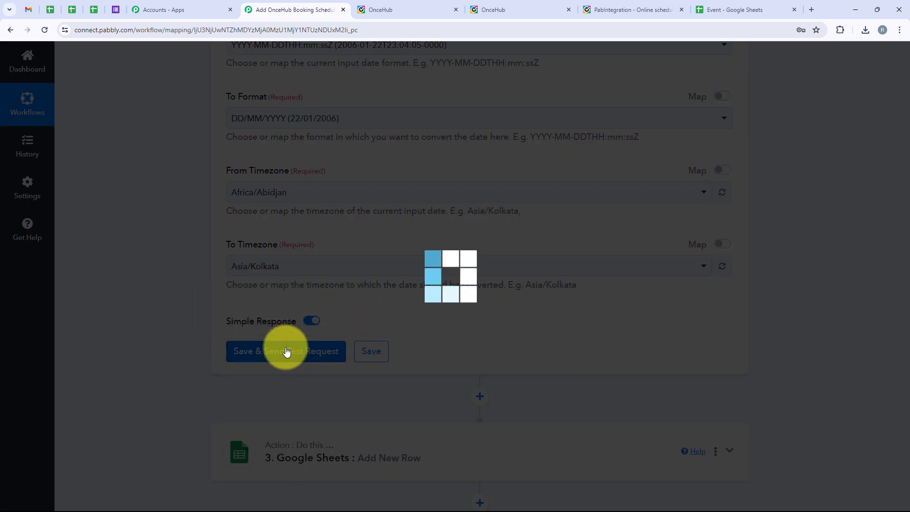
scroll(491, 175, down, 2)
scroll(490, 175, down, 1)
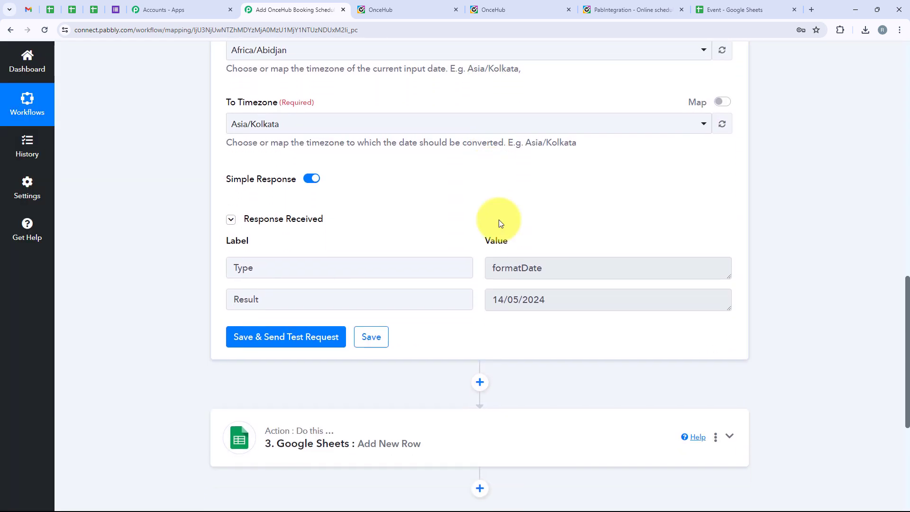
drag(575, 298, 490, 303)
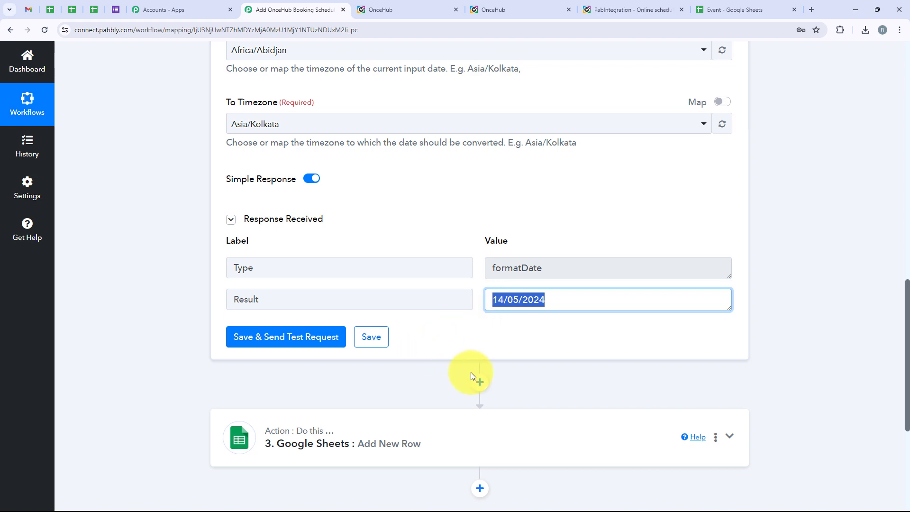
scroll(458, 311, up, 7)
scroll(458, 311, up, 3)
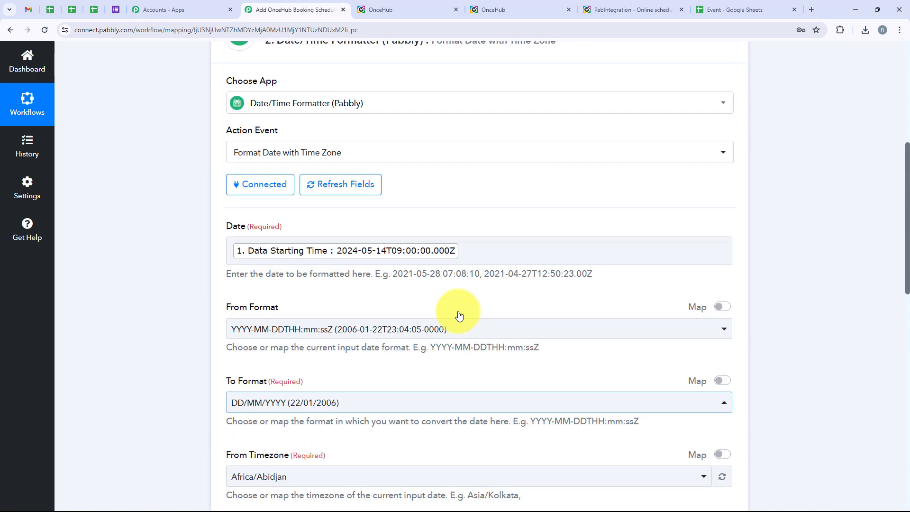
scroll(339, 365, up, 4)
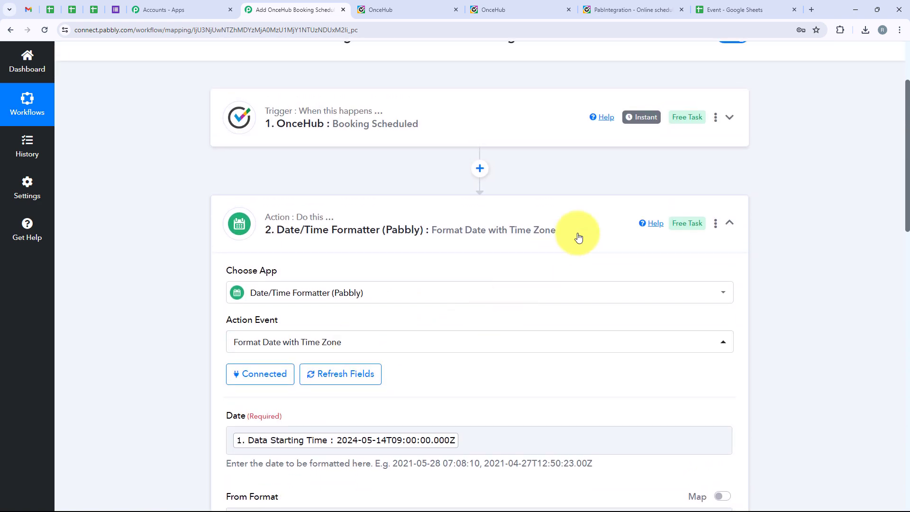
Duplicate the date formatter step and expand the cloned step 3
click(729, 223)
click(717, 228)
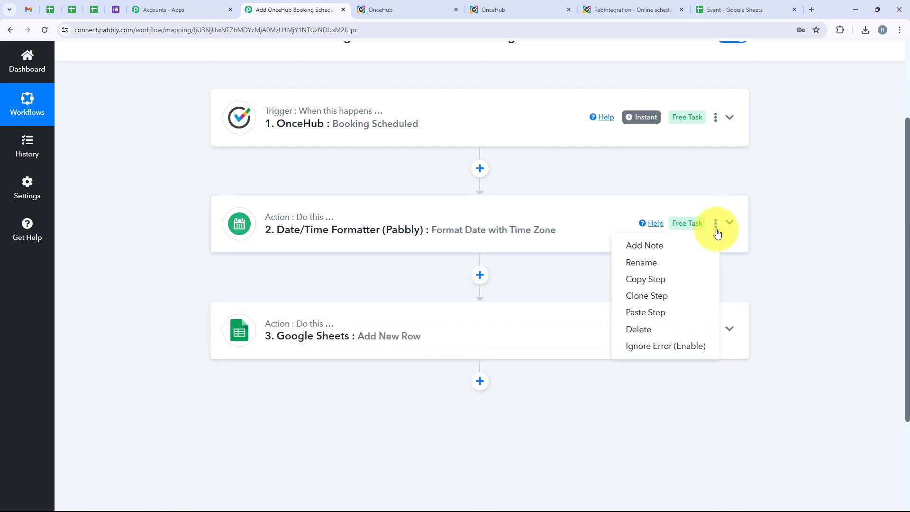
click(681, 296)
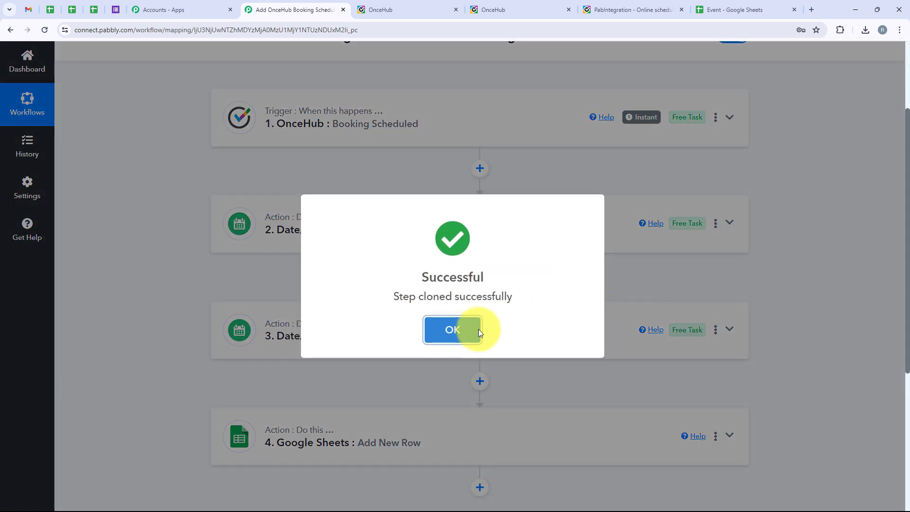
click(479, 333)
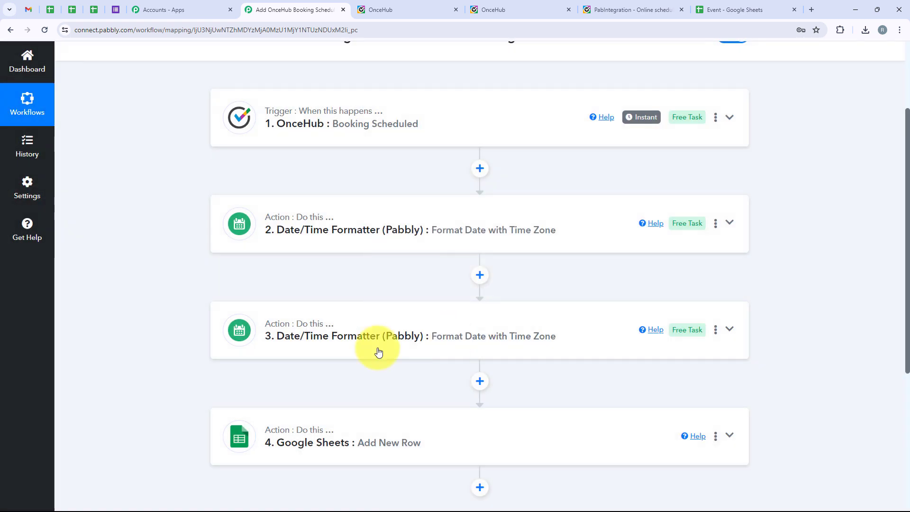
click(439, 334)
Set step 3's To Format to HH:mm (13:08)
scroll(439, 332, down, 7)
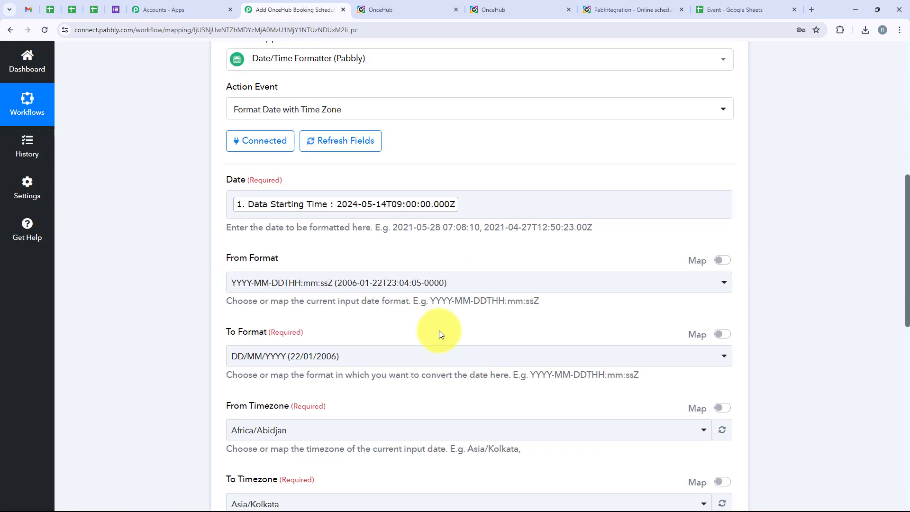
drag(227, 286, 265, 281)
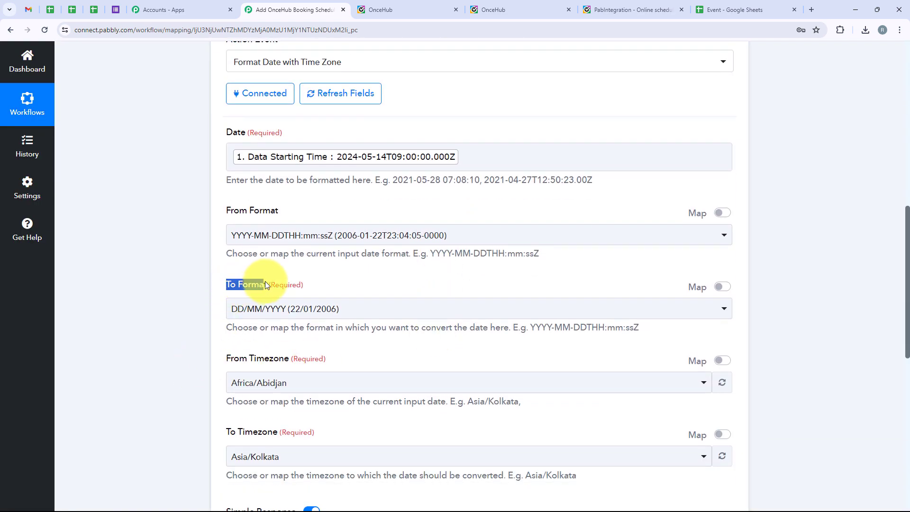
click(273, 305)
scroll(355, 181, down, 5)
scroll(356, 183, up, 3)
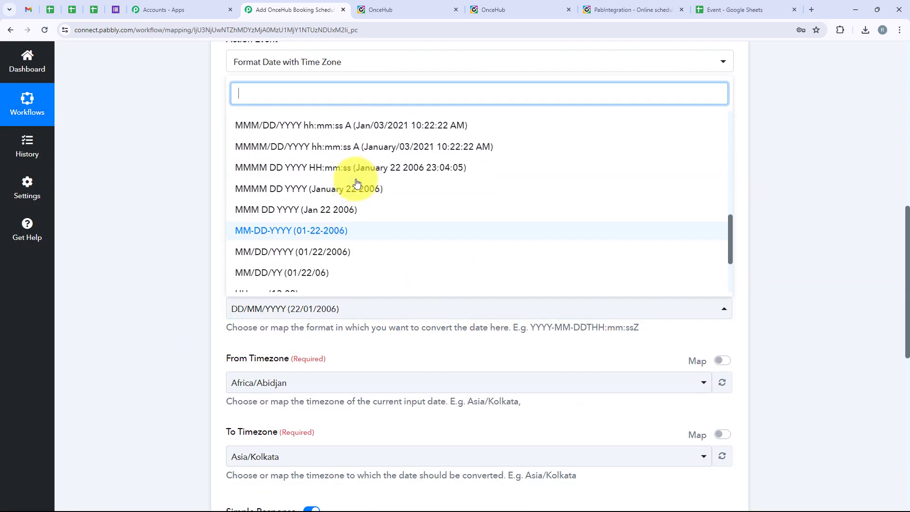
scroll(356, 183, down, 5)
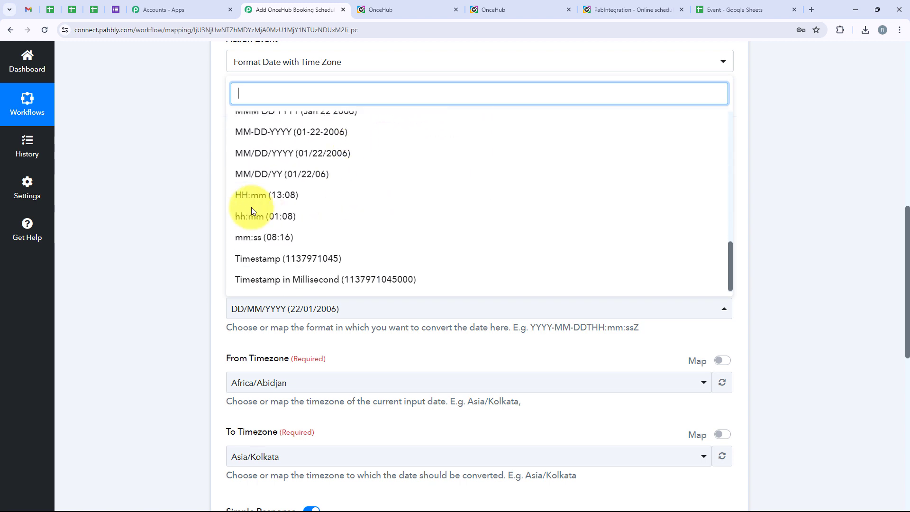
click(331, 204)
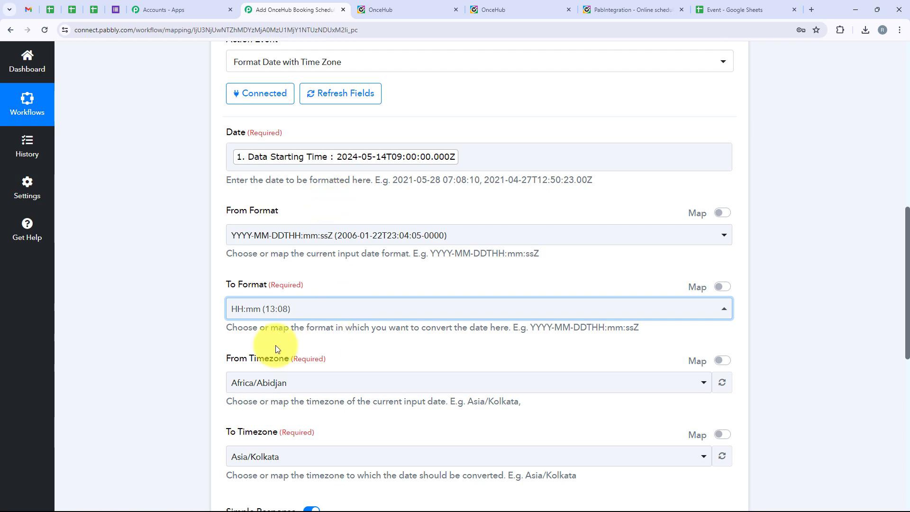
scroll(339, 288, up, 1)
scroll(340, 294, down, 2)
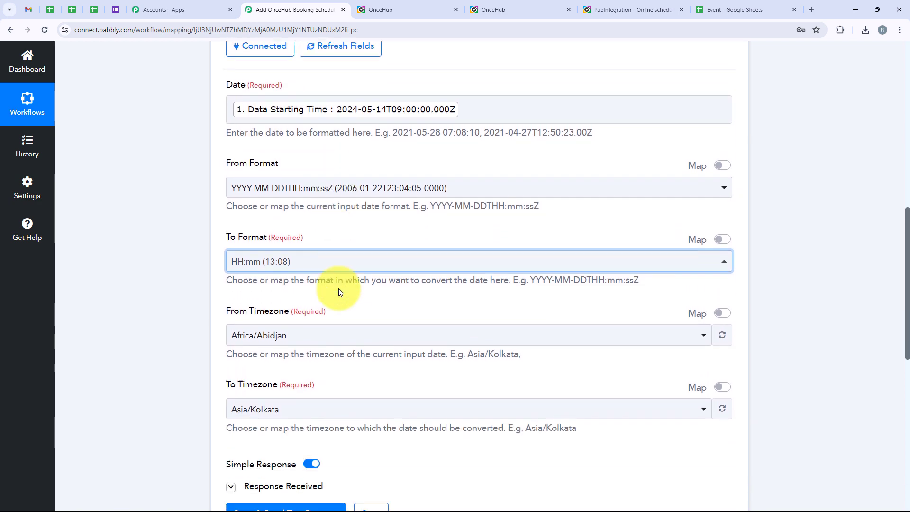
scroll(348, 210, down, 4)
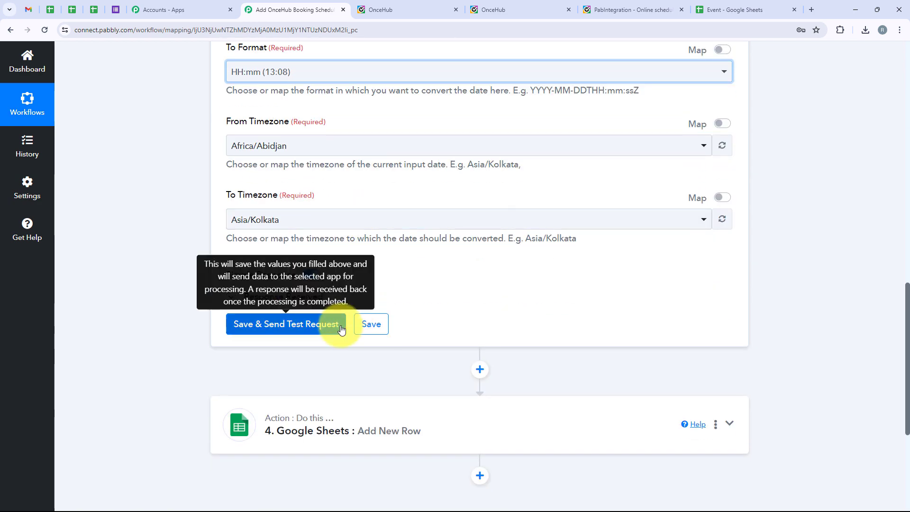
Save and test step 3, confirming the result 14:30, then collapse it
click(340, 325)
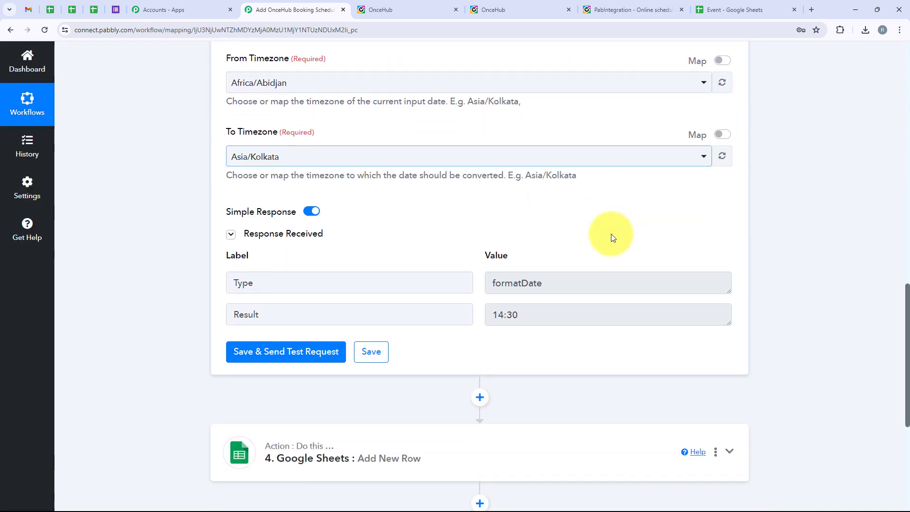
scroll(610, 238, down, 2)
click(530, 290)
drag(530, 290, 476, 290)
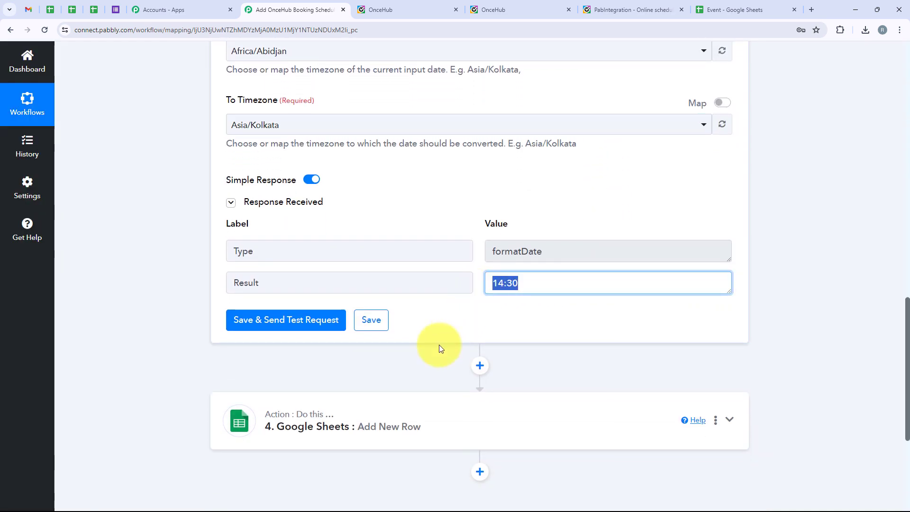
scroll(394, 247, up, 7)
scroll(382, 286, up, 7)
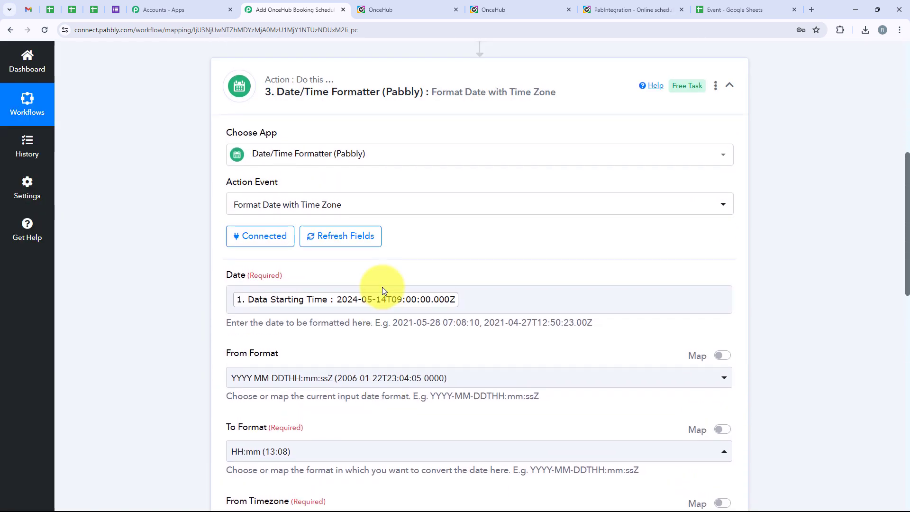
click(346, 285)
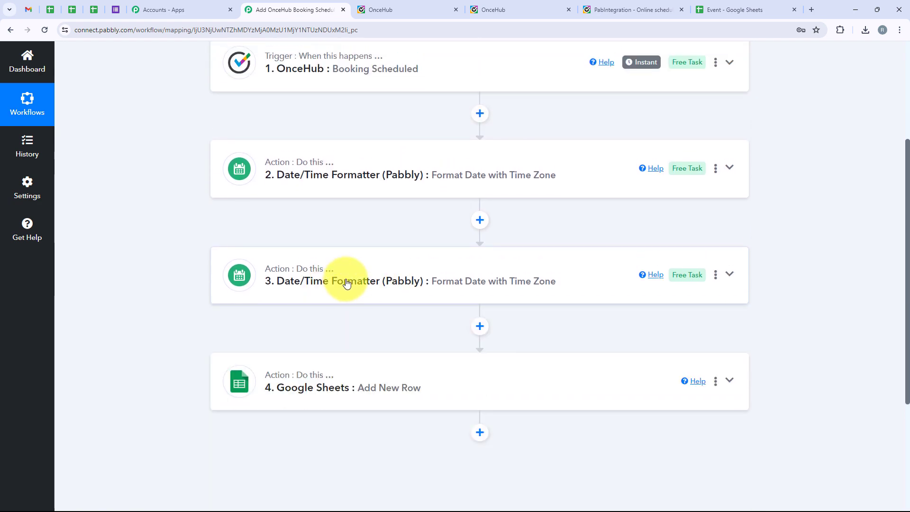
Map step 2's formatted date 14/05/2024 into the Event Date column
scroll(351, 290, down, 2)
click(350, 290)
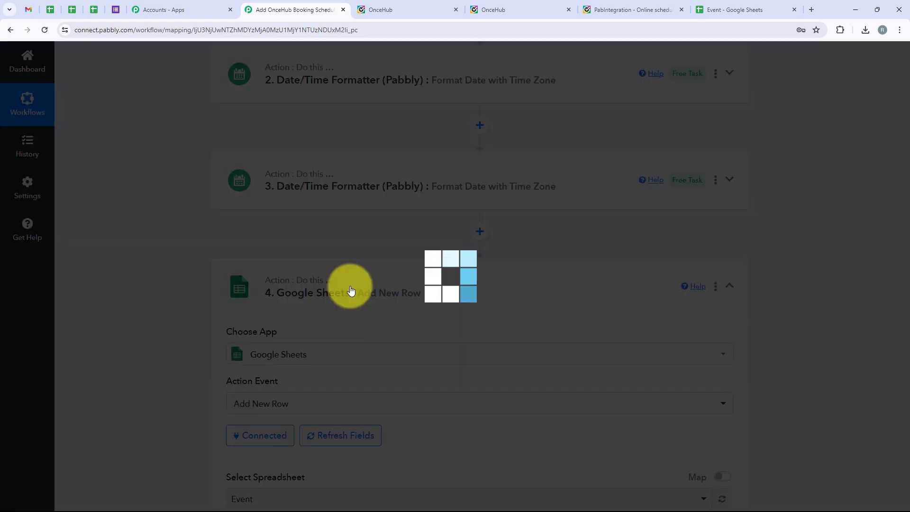
scroll(350, 291, down, 5)
scroll(350, 290, down, 3)
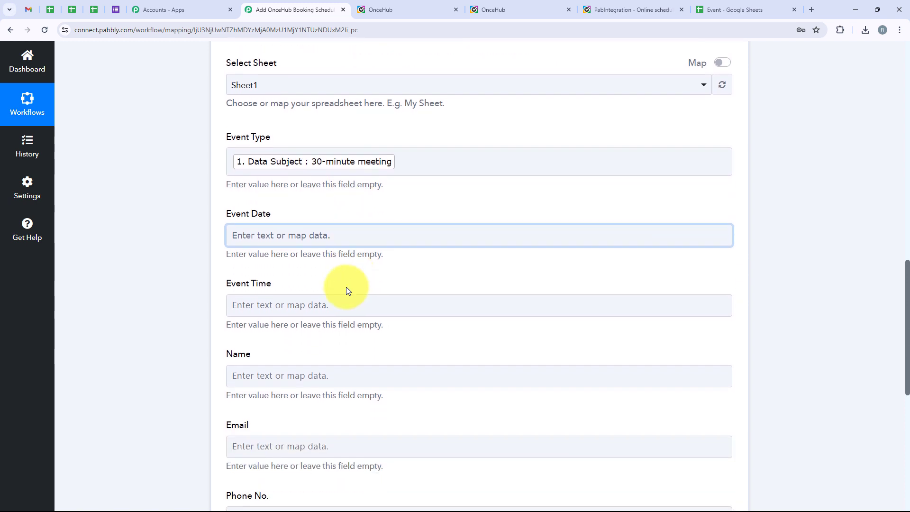
drag(225, 216, 279, 217)
click(257, 295)
drag(271, 286, 221, 286)
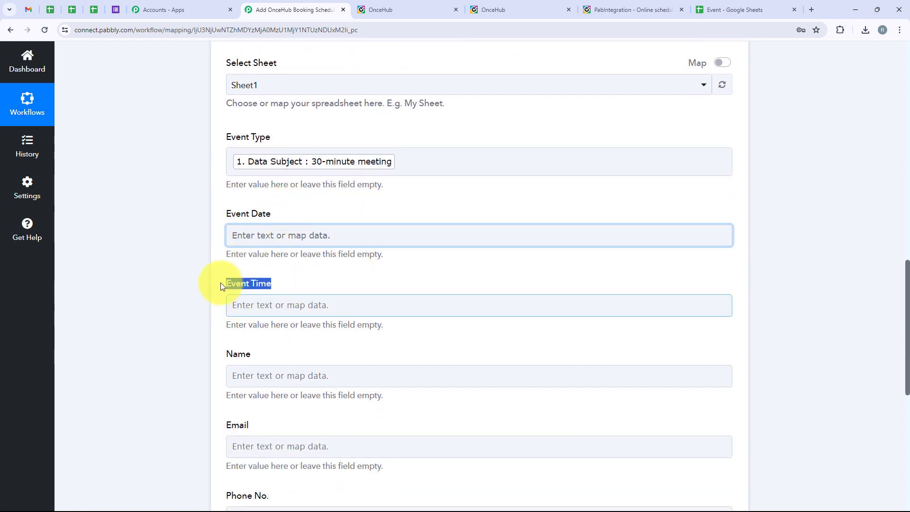
click(271, 232)
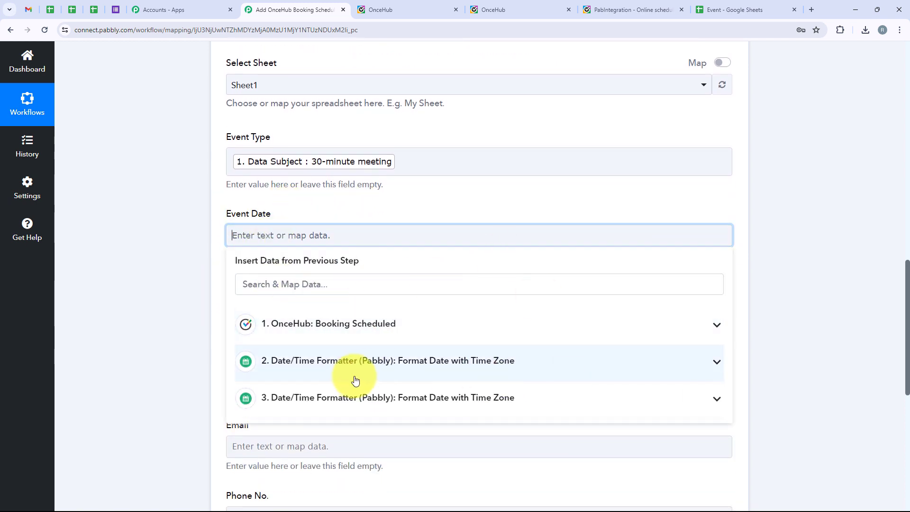
click(540, 378)
click(368, 417)
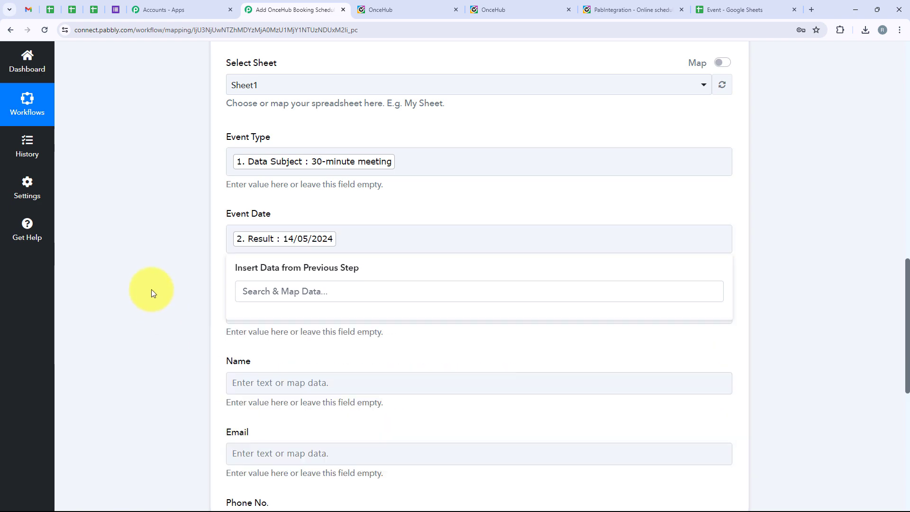
Map step 3's formatted time 14:30 into Event Time
scroll(152, 289, down, 3)
click(281, 169)
click(376, 332)
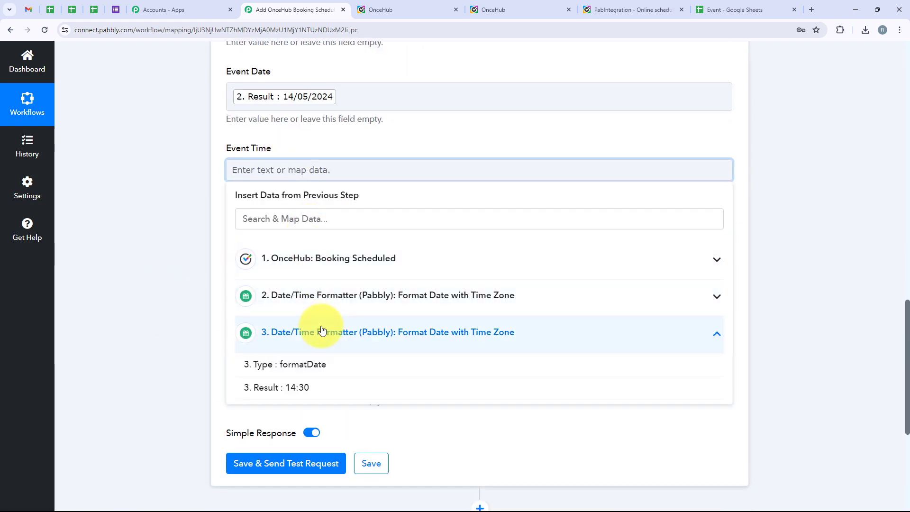
click(358, 388)
Map the OnceHub form's submitted Name into the Name field
scroll(209, 229, up, 5)
scroll(209, 230, down, 2)
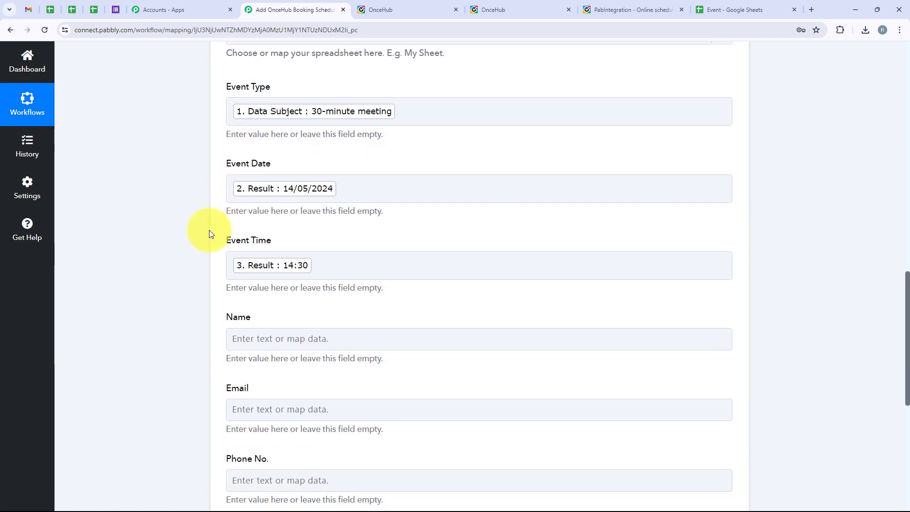
scroll(279, 211, down, 3)
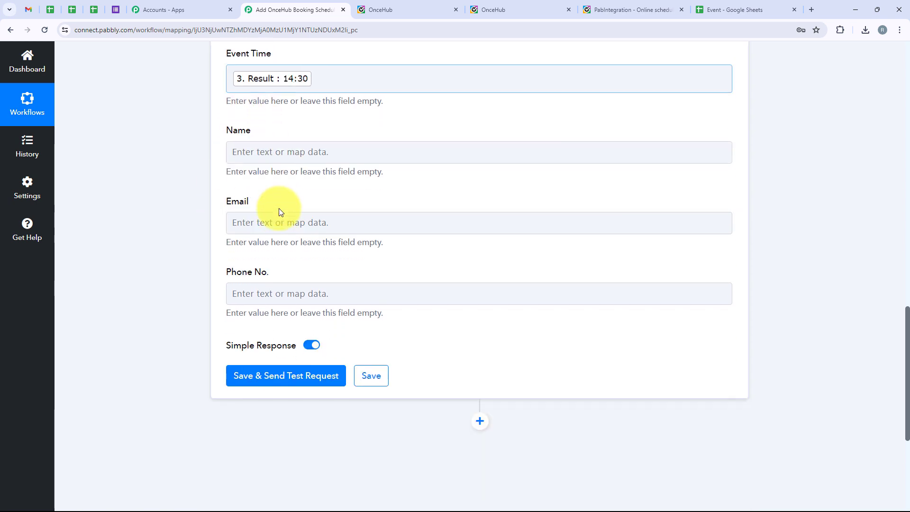
click(263, 152)
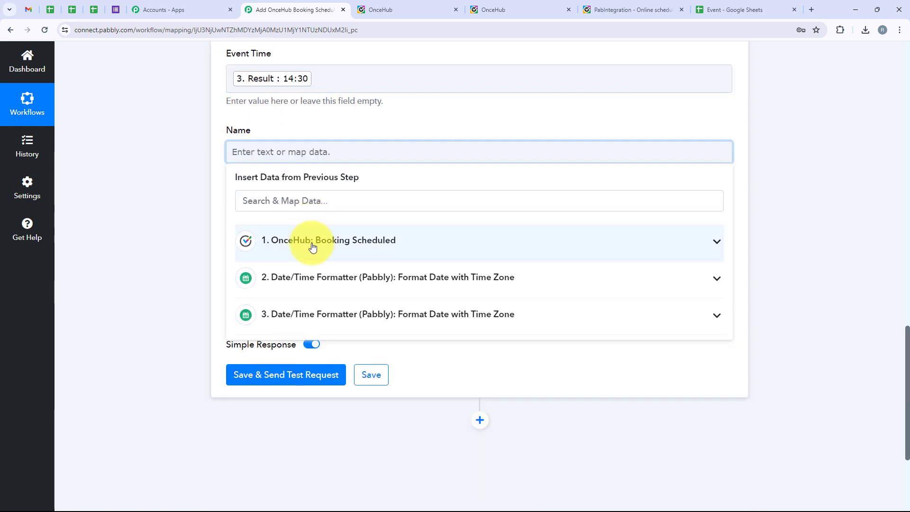
click(313, 246)
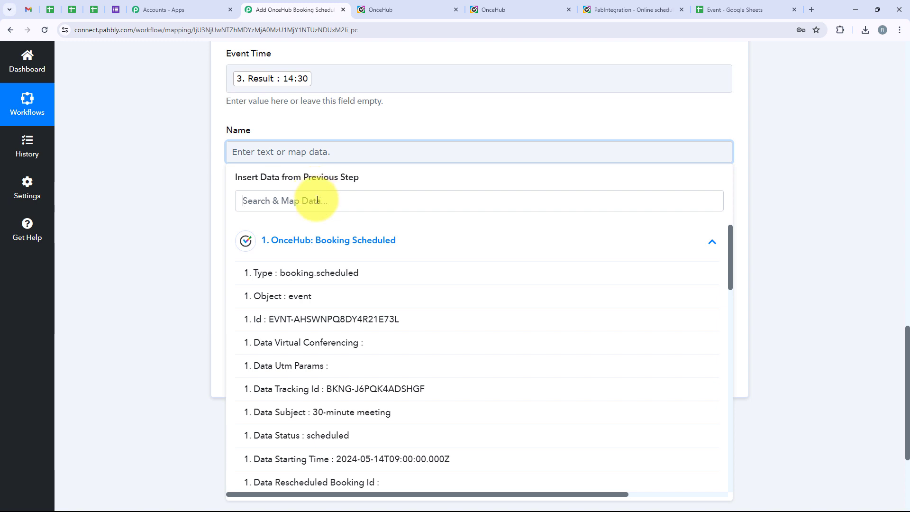
click(317, 199)
text(Name)
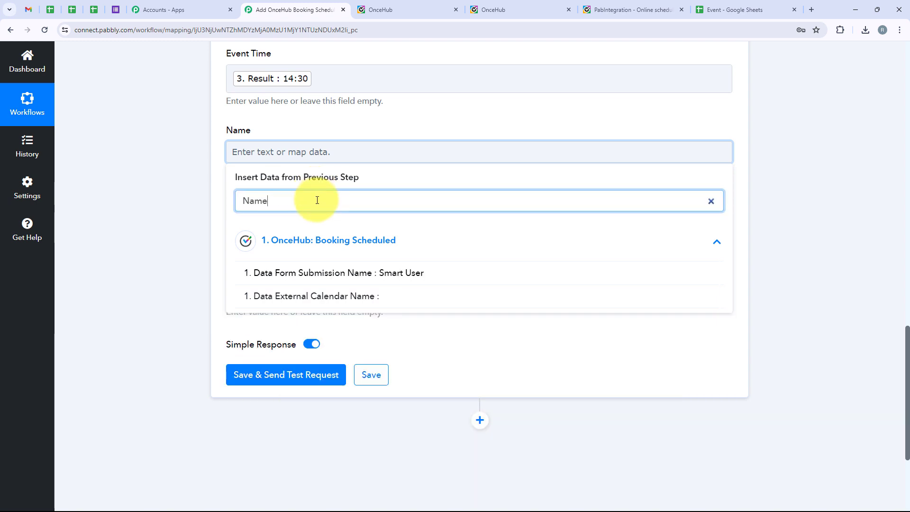
click(404, 275)
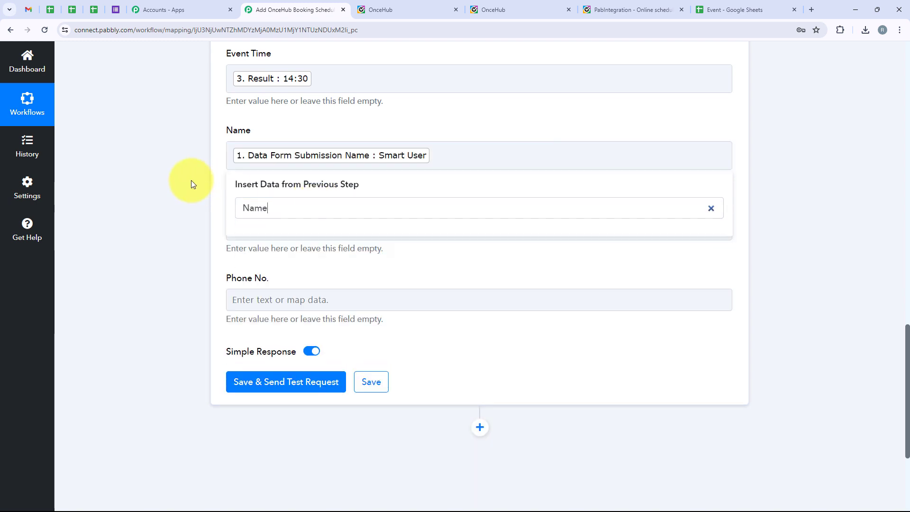
Map the submitted Email and Mobile Phone into the Email and Phone No. fields
click(244, 227)
click(294, 236)
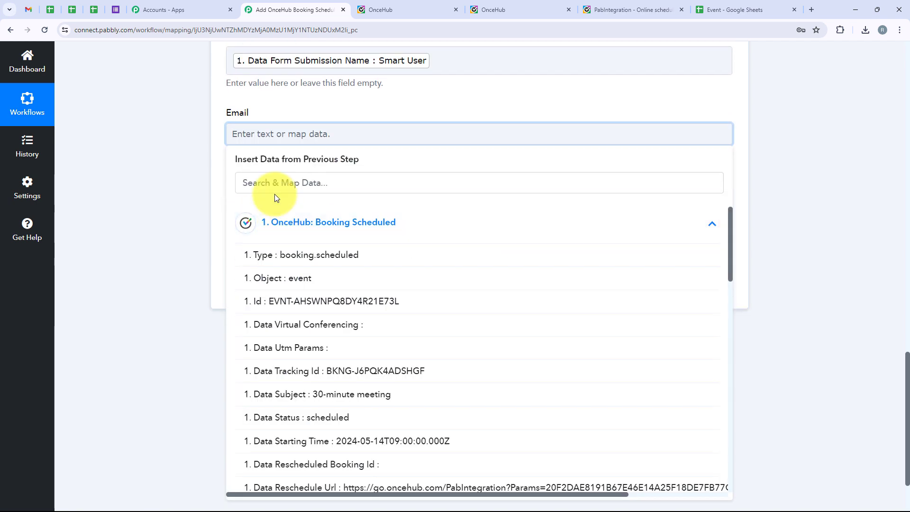
click(271, 191)
text(email)
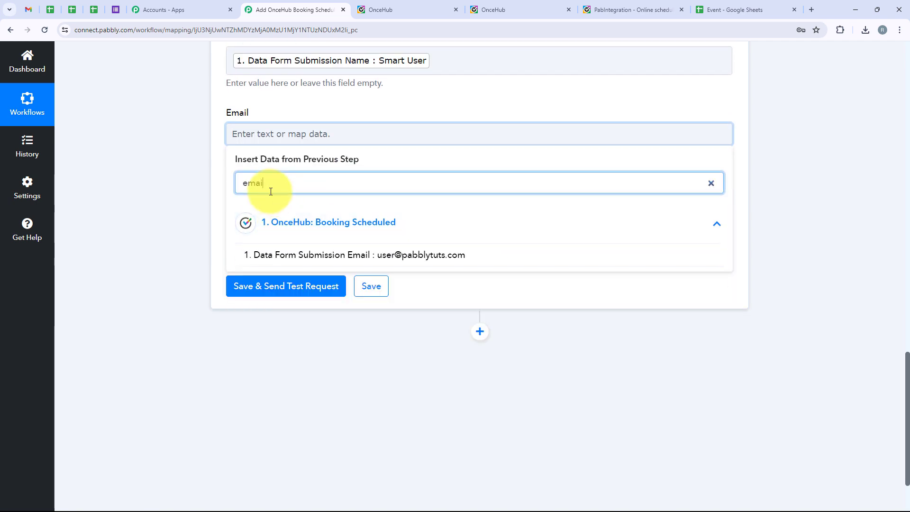
click(355, 251)
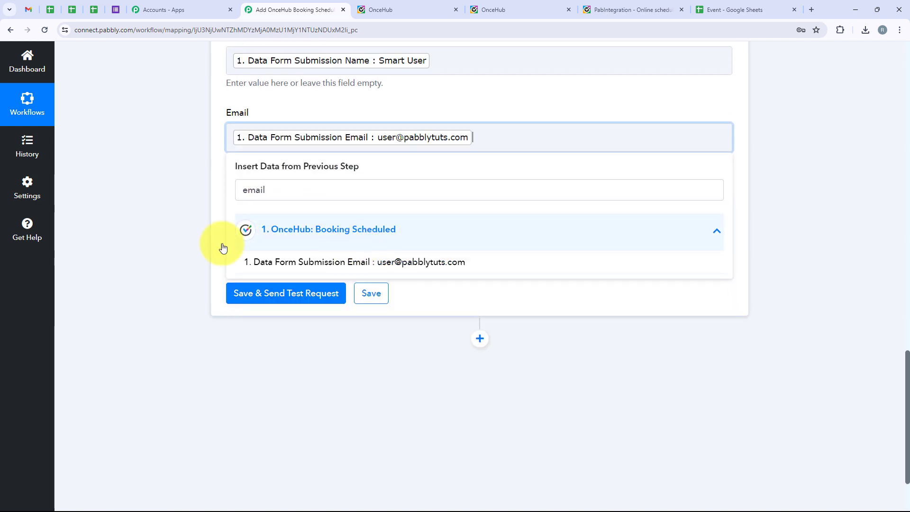
click(335, 252)
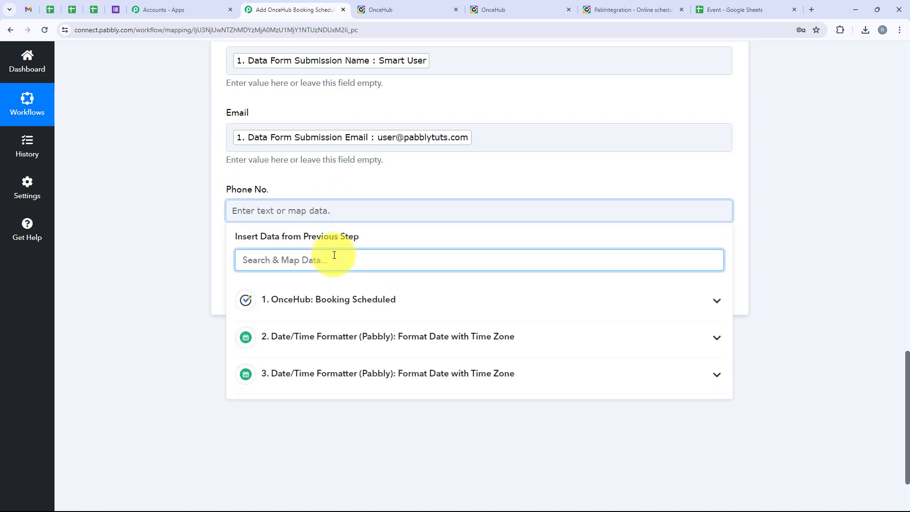
text(phone)
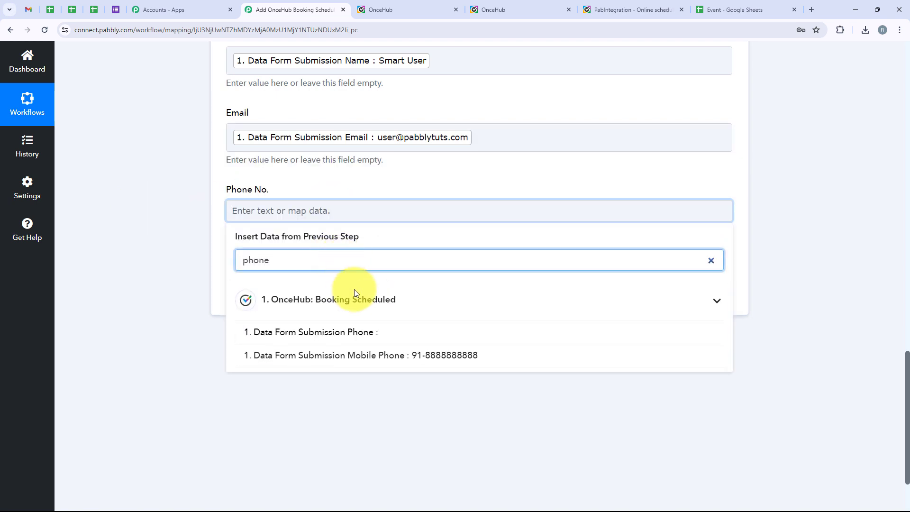
click(379, 356)
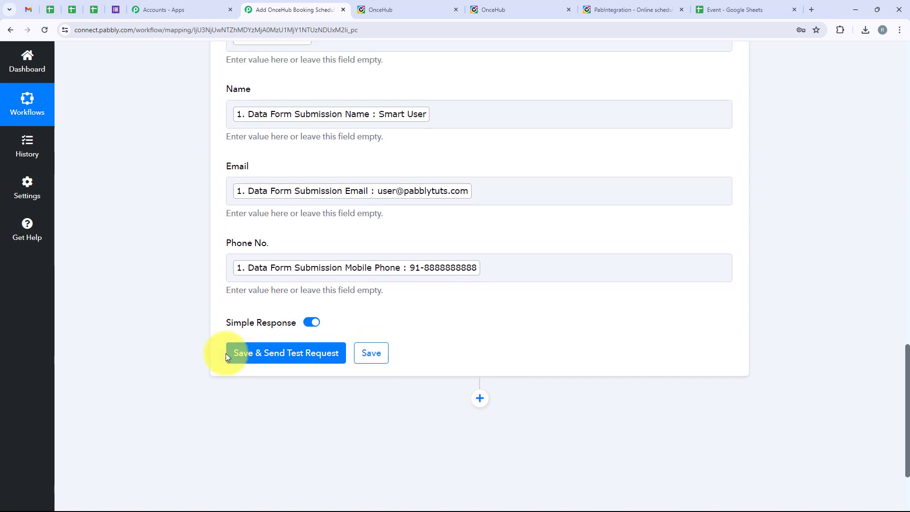
scroll(226, 353, up, 5)
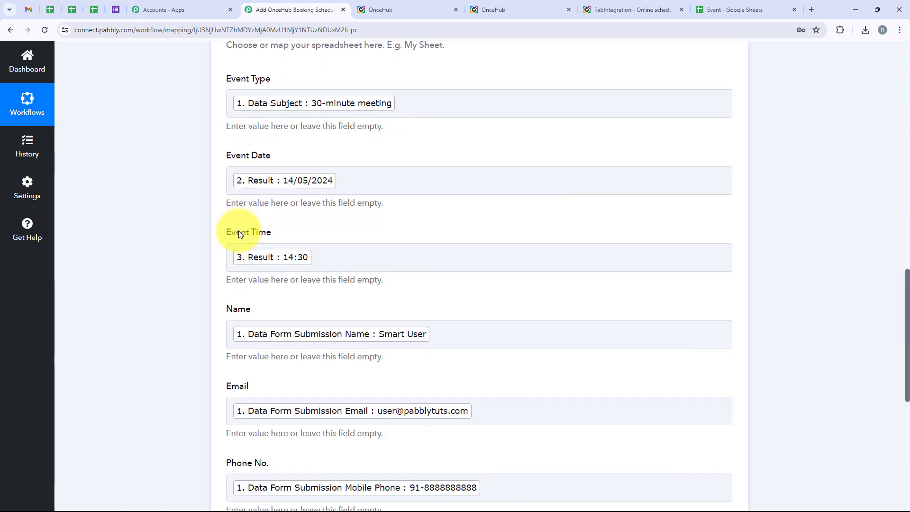
scroll(238, 233, down, 7)
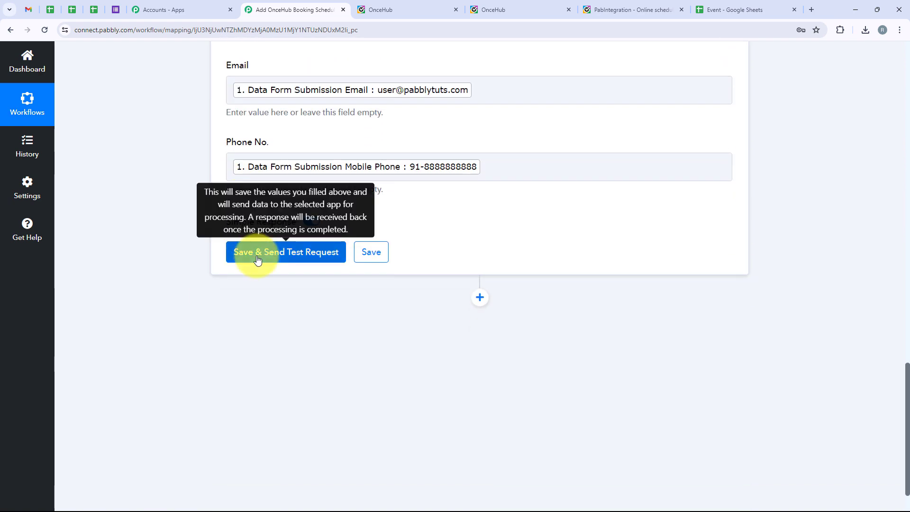
Send the test row and confirm UpdatedRange Sheet1!A3:F3 with UpdatedRows 1
click(257, 260)
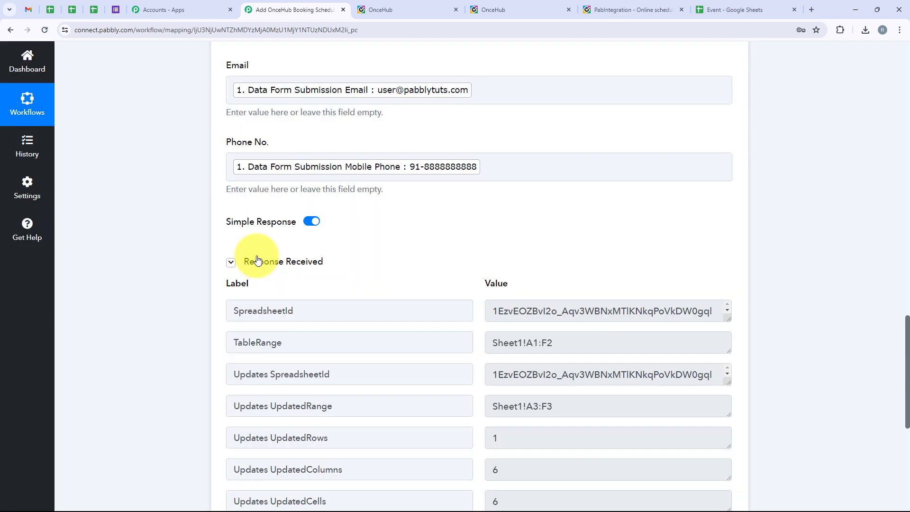
scroll(257, 261, down, 4)
scroll(471, 249, up, 2)
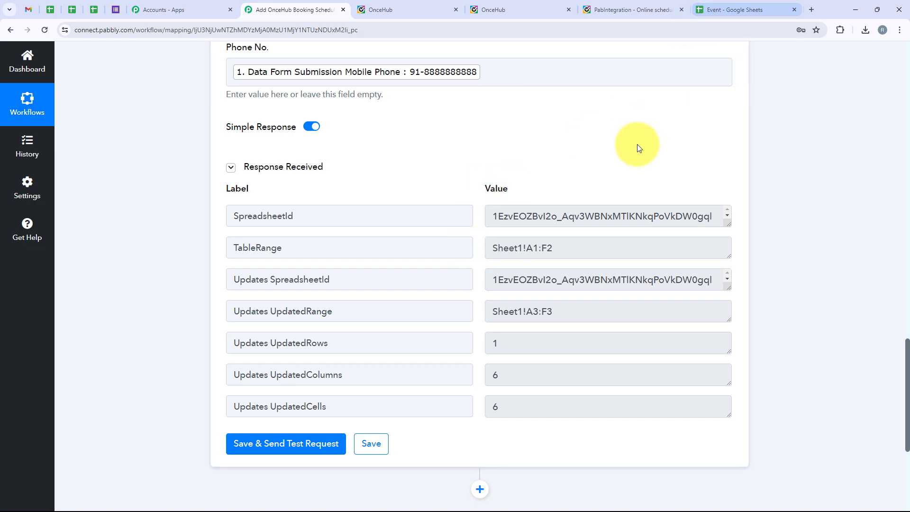
click(771, 4)
Inspect the booking added as row 3 of the Event sheet, then return to the Pabbly workflow
click(17, 207)
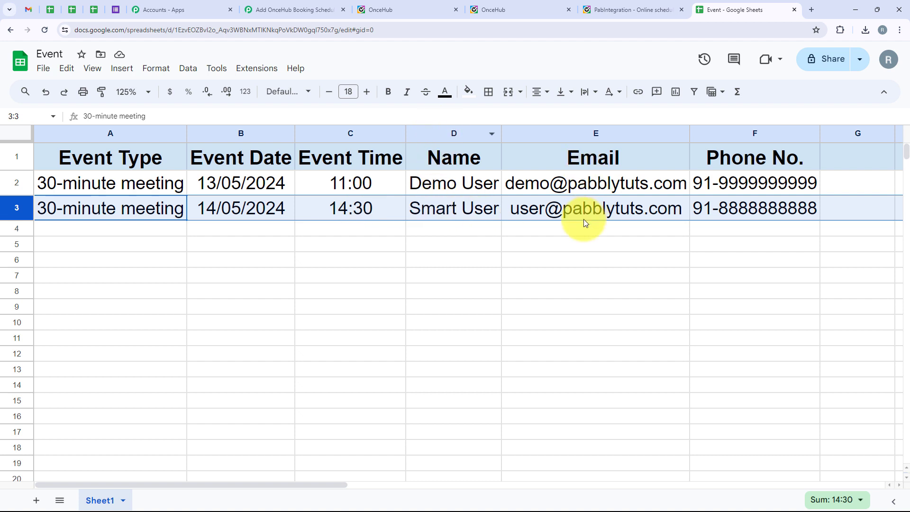
click(727, 229)
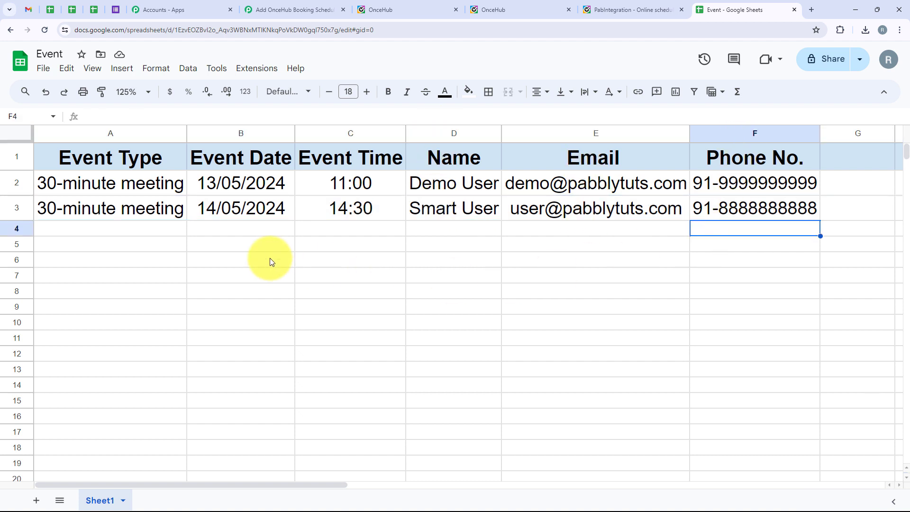
click(297, 9)
scroll(131, 137, up, 5)
scroll(131, 136, up, 10)
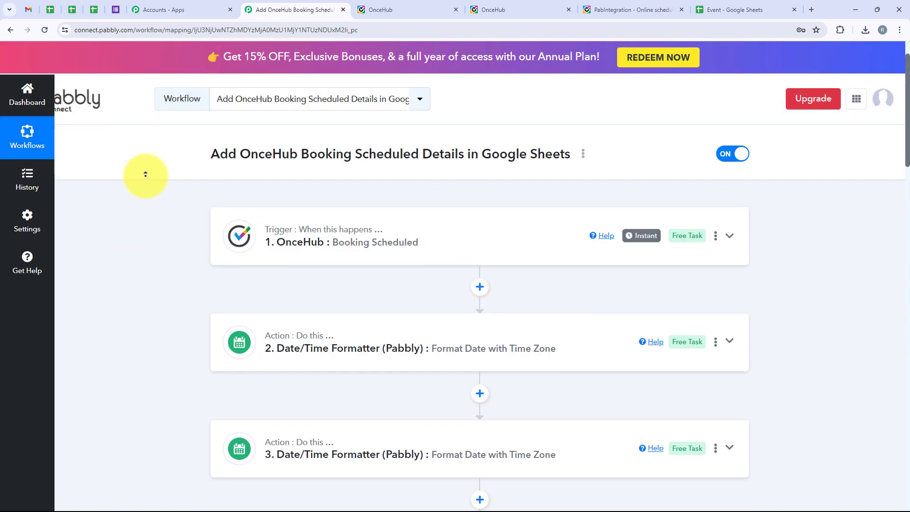
Scroll back over the workflow and switch to the OnceHub booking confirmation page
scroll(332, 423, down, 2)
scroll(329, 449, up, 3)
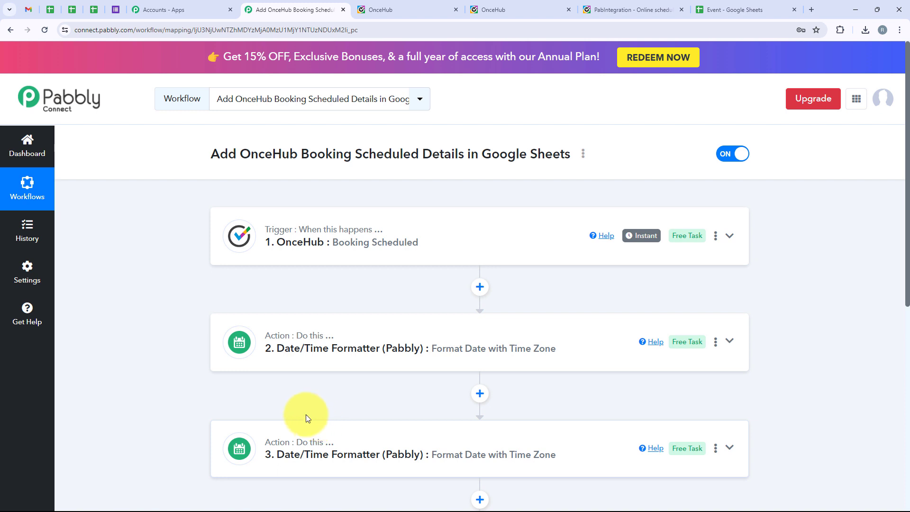
click(609, 10)
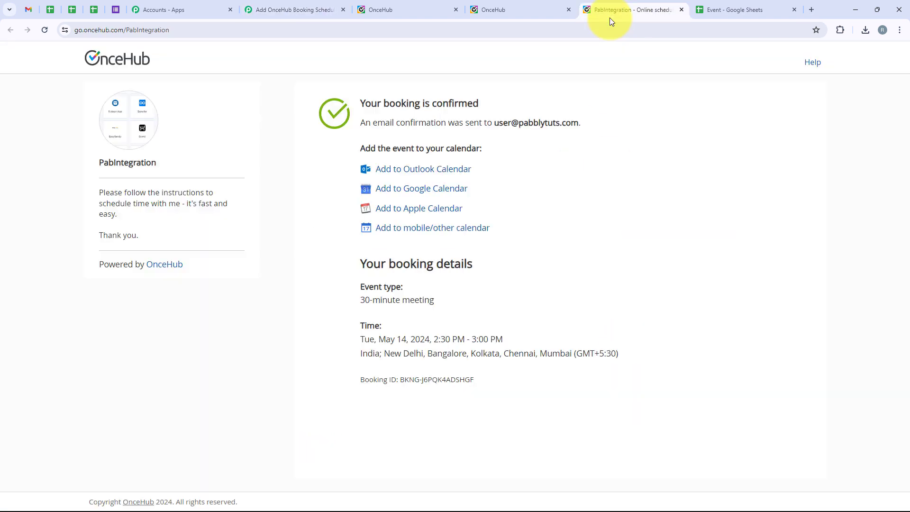
Start a new 30-minute OnceHub booking for Tuesday, May 21, 2024 at 5:00 PM
click(45, 30)
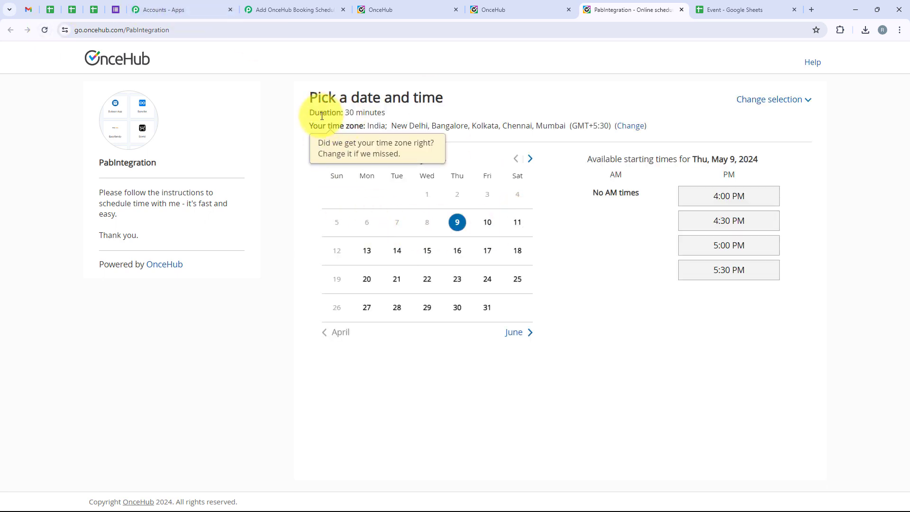
click(397, 279)
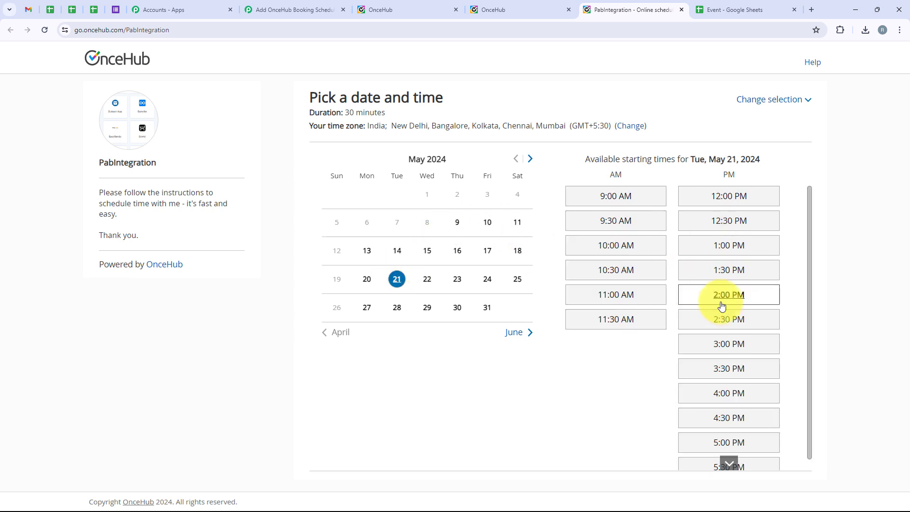
click(715, 442)
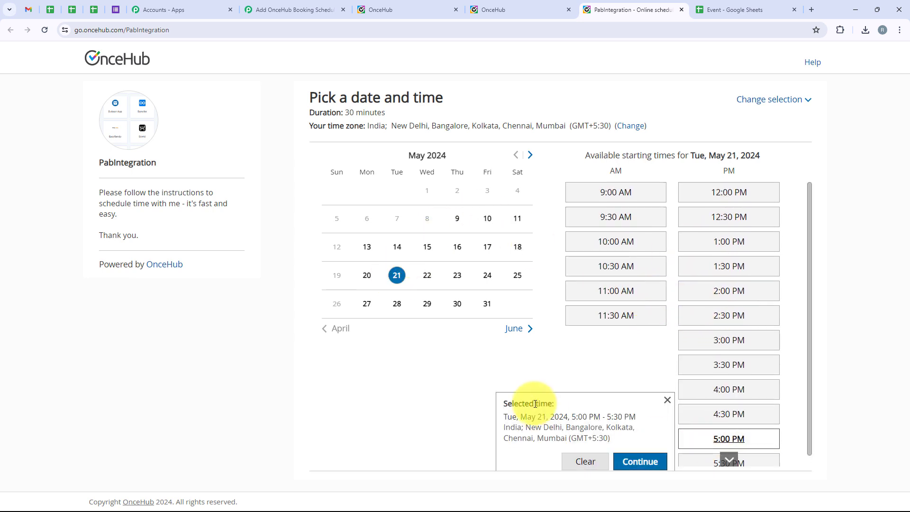
click(649, 458)
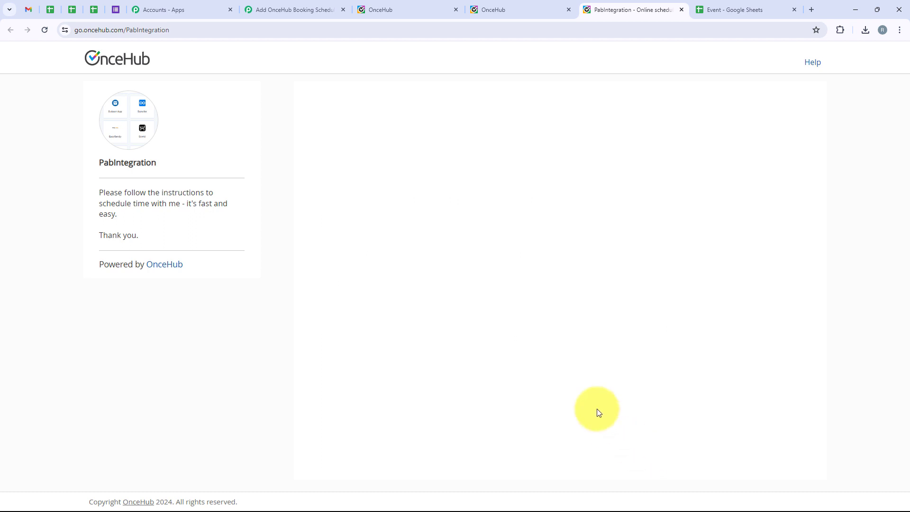
drag(323, 207, 427, 223)
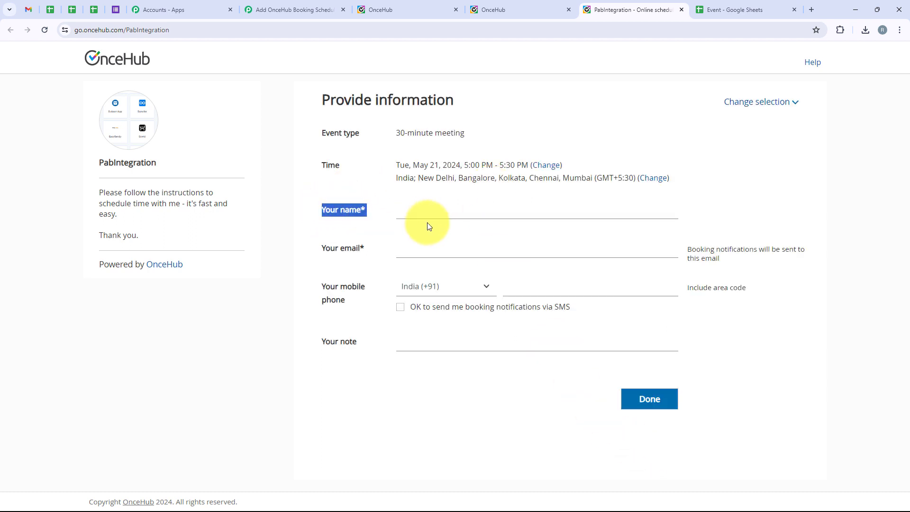
Fill the booking form with a test name, e-mail address and mobile number
click(427, 225)
click(427, 209)
text(Test User)
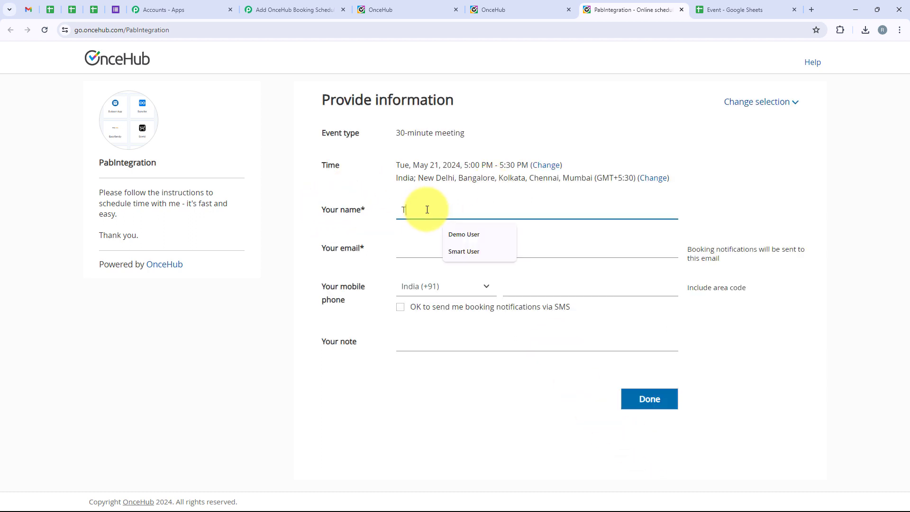
click(431, 249)
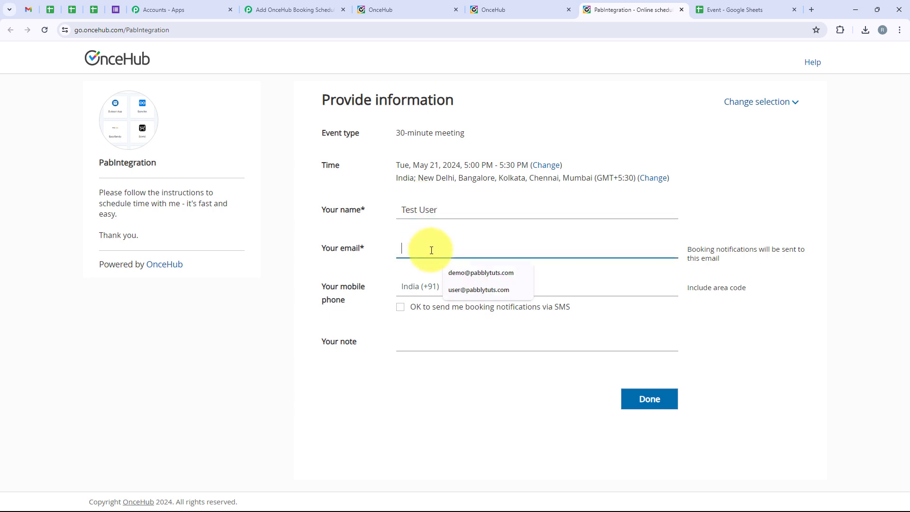
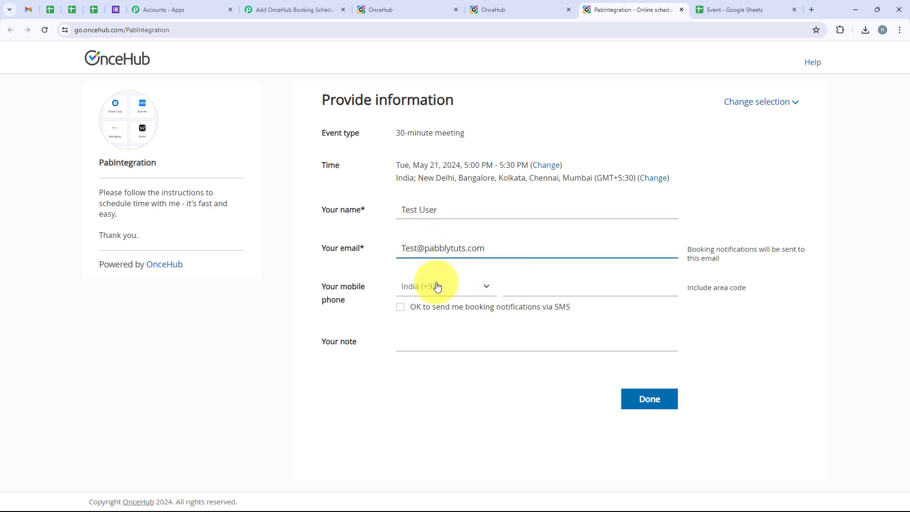
click(433, 286)
click(536, 284)
text(7777777777)
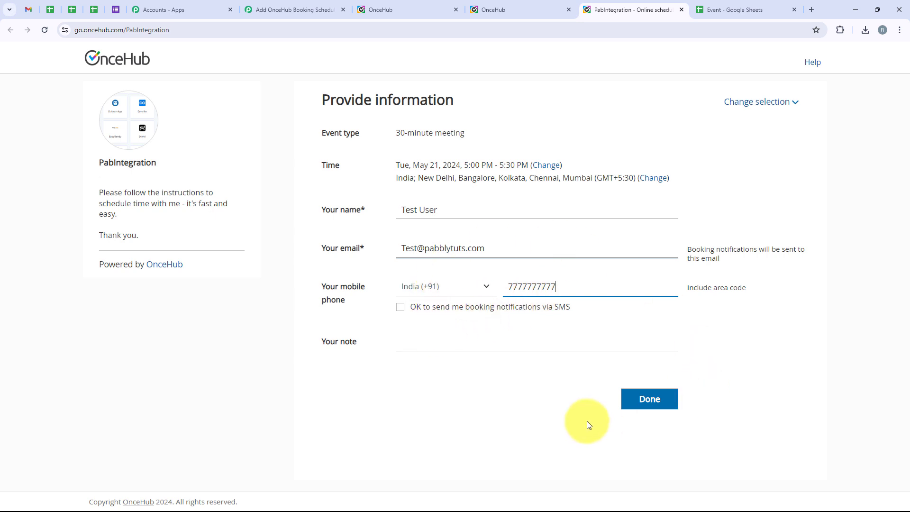
Submit the booking and check the Event sheet for the new row 4
click(658, 408)
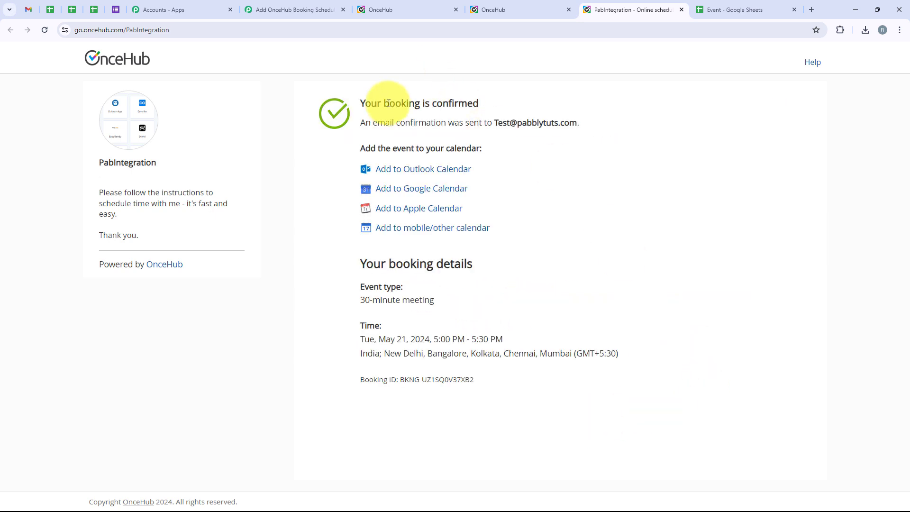
drag(360, 103, 482, 106)
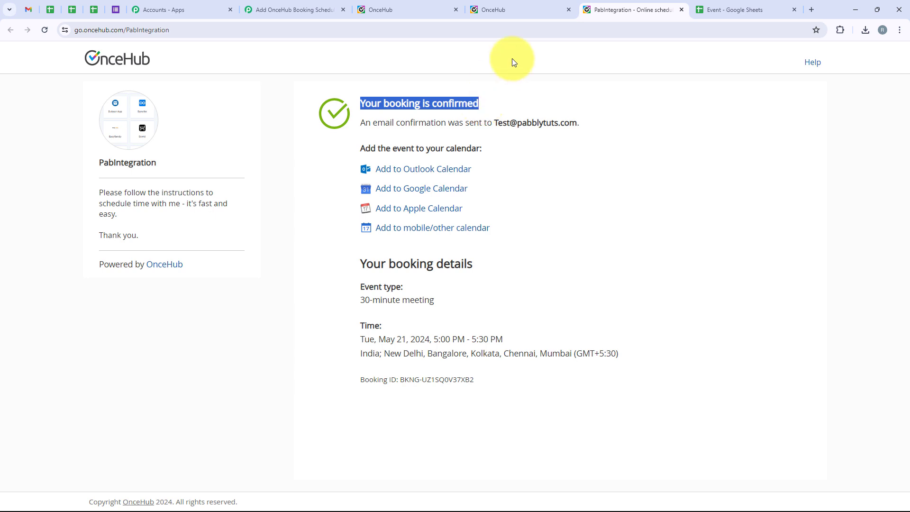
click(732, 9)
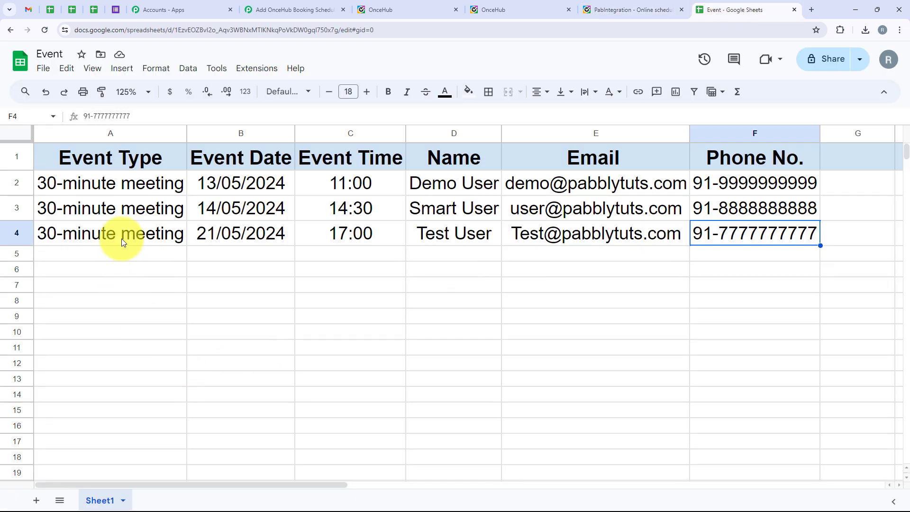
Check row 4's Event Date, Event Time, Name, Email and Phone No. values
drag(241, 157, 244, 233)
drag(327, 147, 337, 226)
drag(450, 156, 450, 235)
drag(539, 161, 654, 253)
drag(739, 161, 760, 240)
click(605, 268)
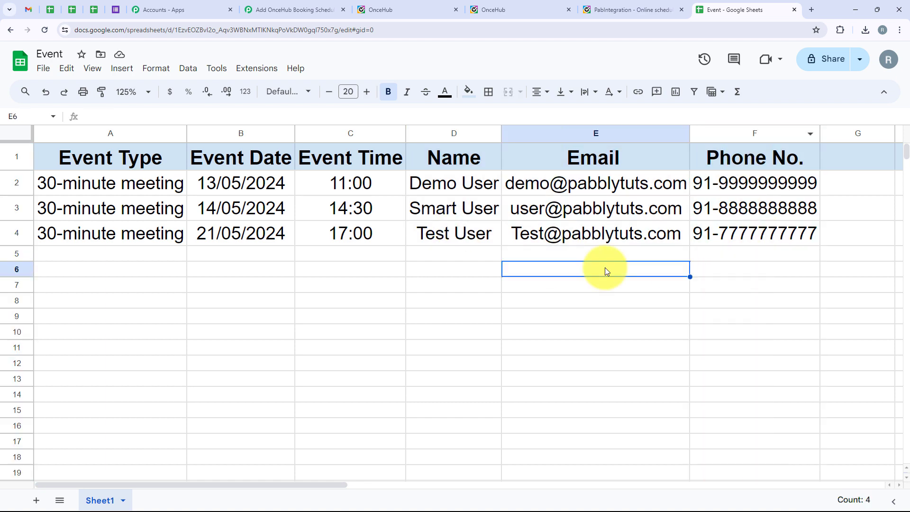
click(287, 5)
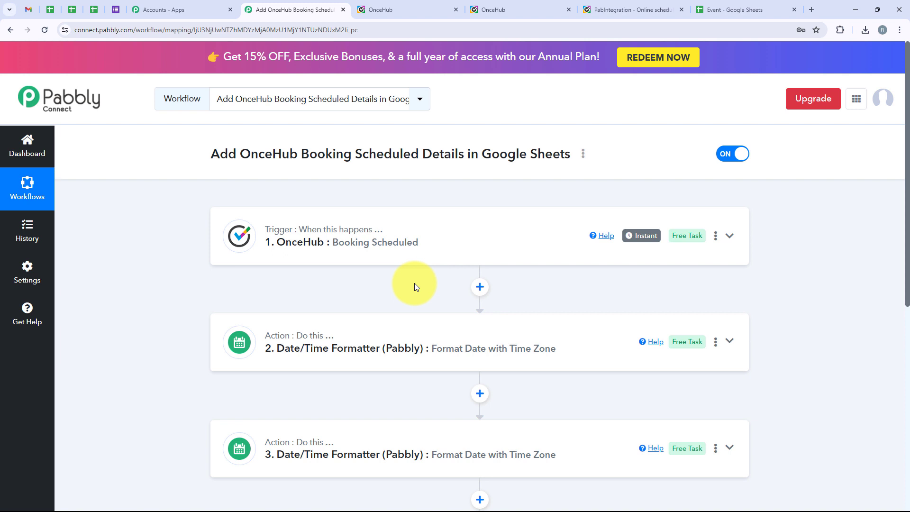
scroll(415, 285, down, 4)
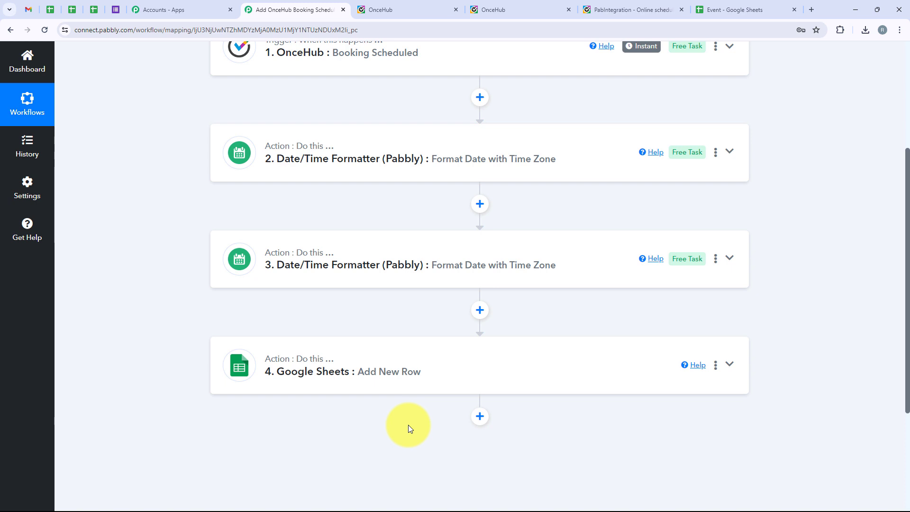
scroll(408, 424, up, 2)
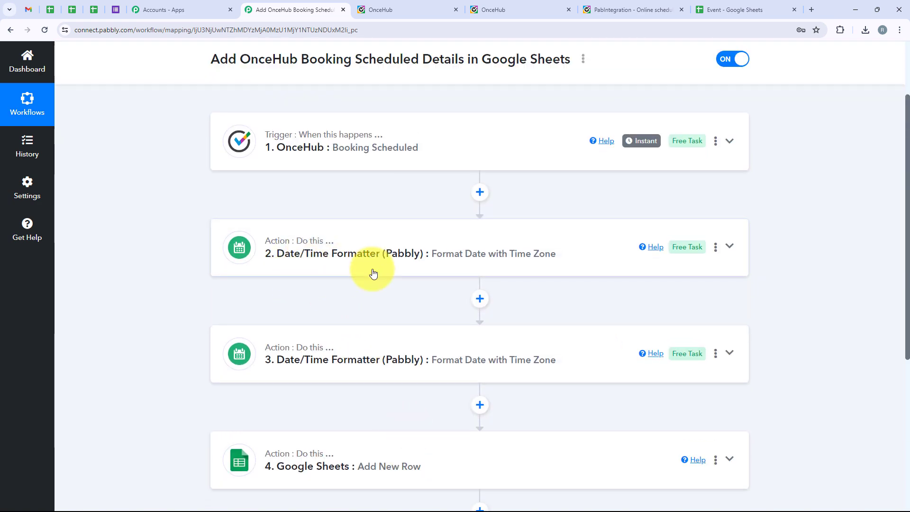
click(725, 9)
drag(259, 162, 257, 250)
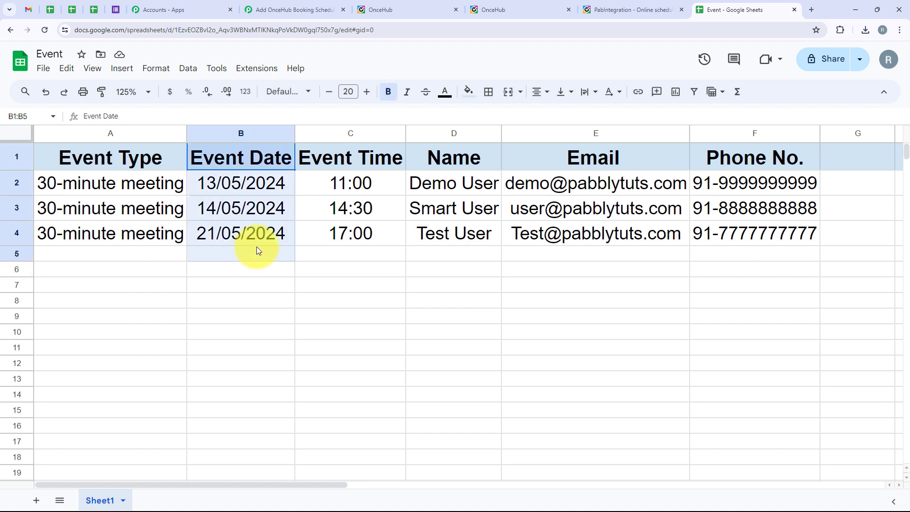
drag(349, 158, 334, 254)
click(318, 313)
click(294, 10)
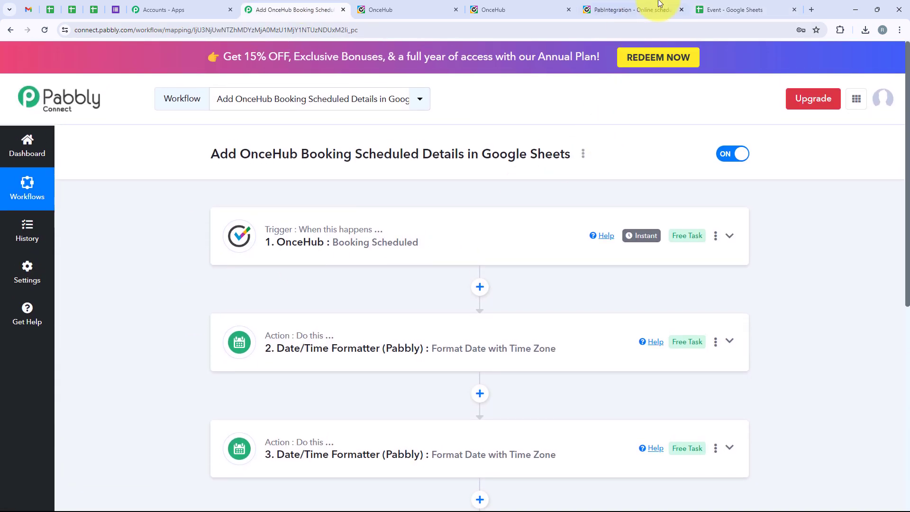
click(758, 8)
ctrl+click(18, 234)
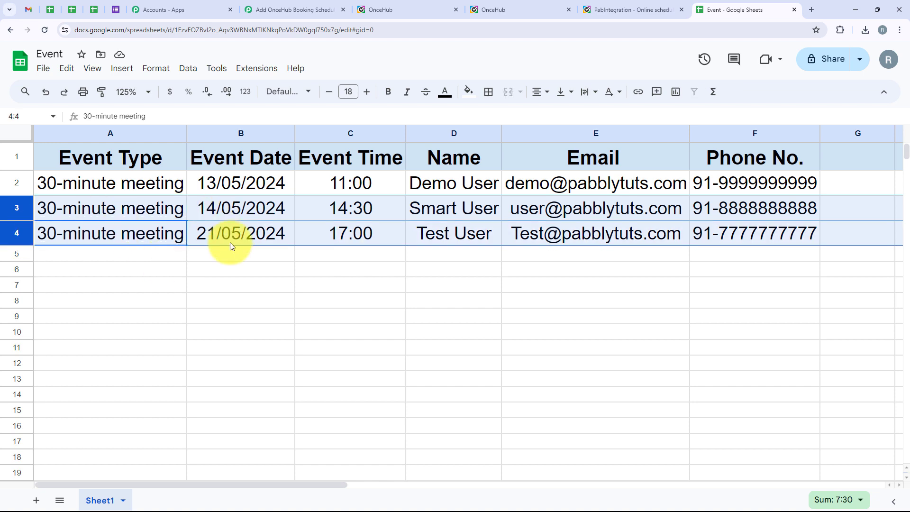
click(277, 9)
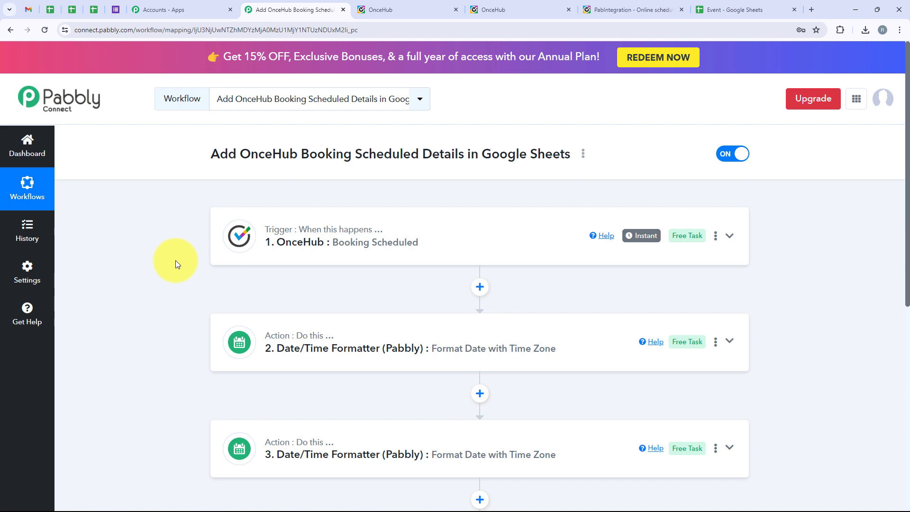
scroll(176, 264, down, 2)
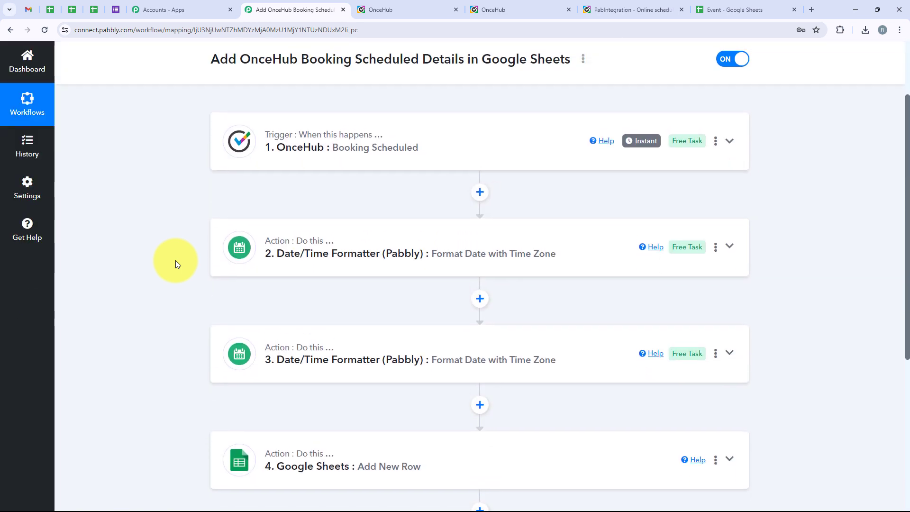
scroll(175, 264, up, 2)
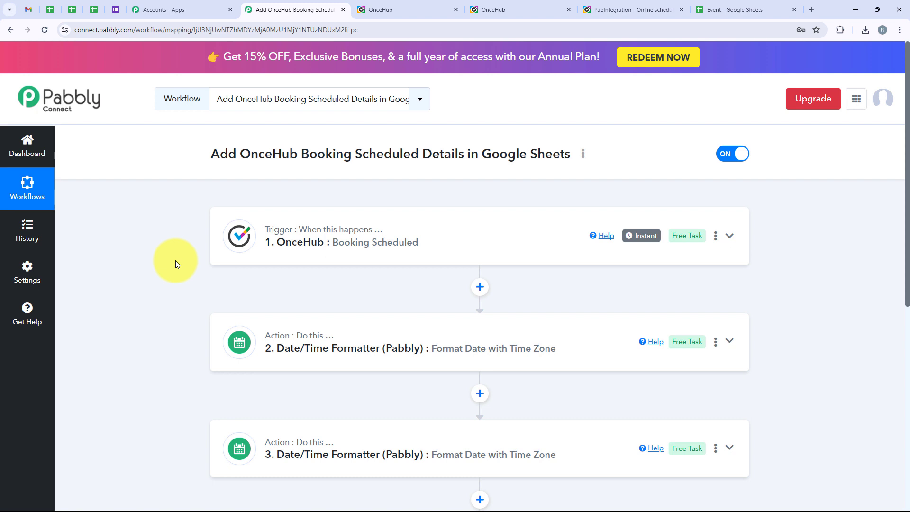